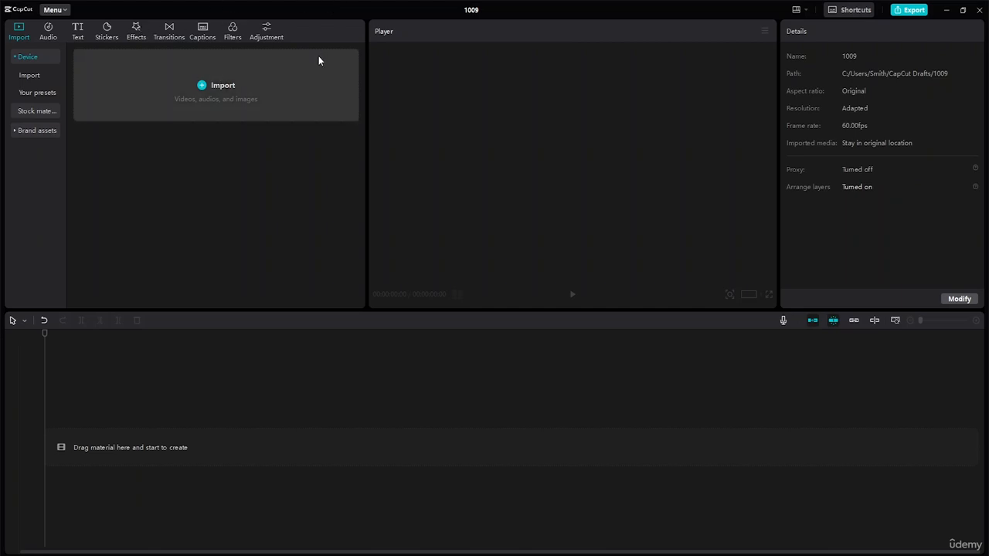
Look through the favorite and trending stock clips and the brand asset images and videos.
{"action": "left_click", "coordinate": [27, 116]}
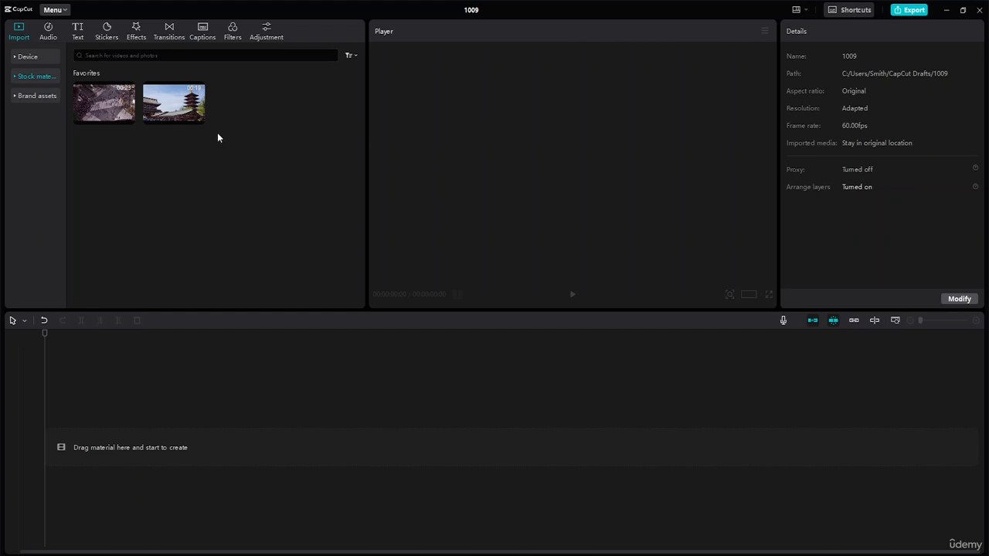
{"action": "left_click", "coordinate": [31, 98]}
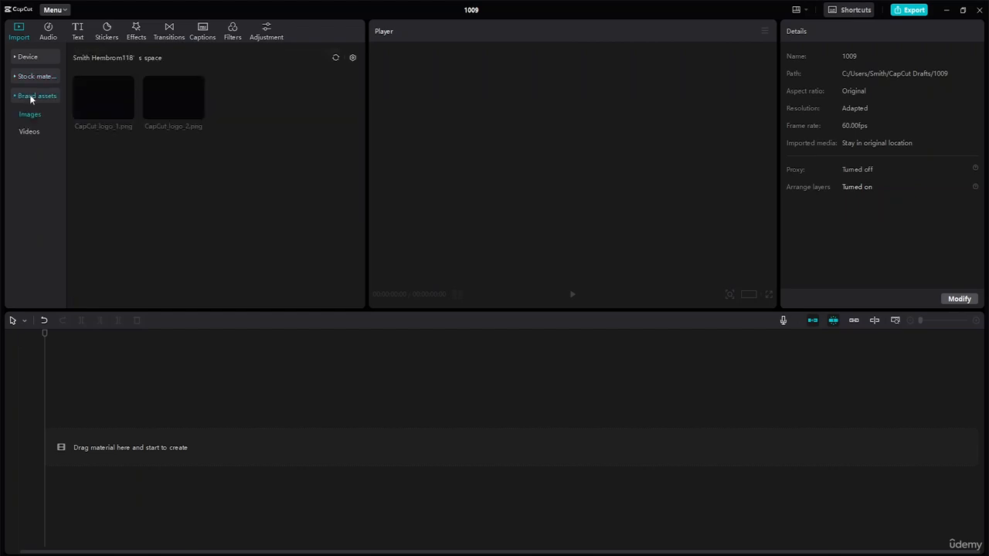
{"action": "left_click", "coordinate": [44, 131]}
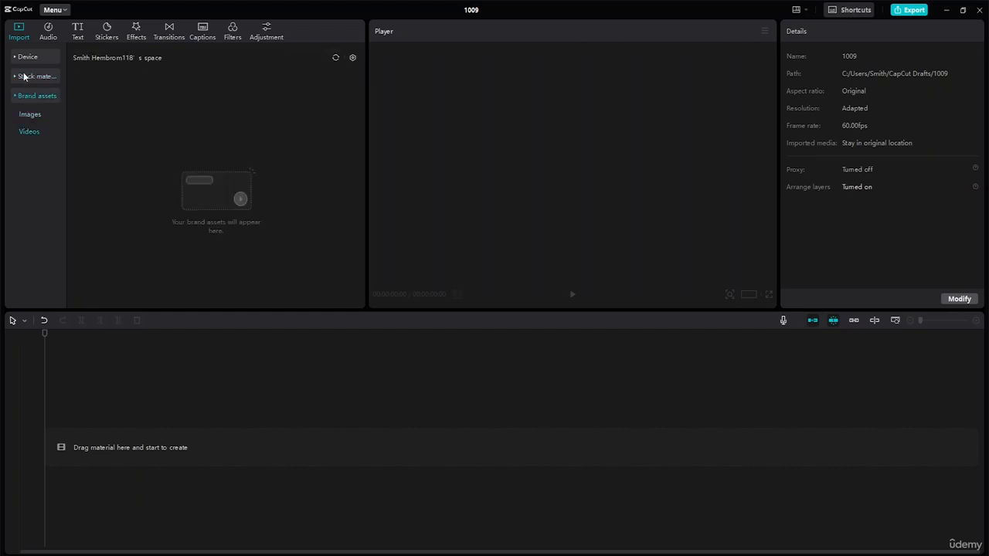
{"action": "left_click", "coordinate": [24, 77]}
{"action": "left_click", "coordinate": [45, 113]}
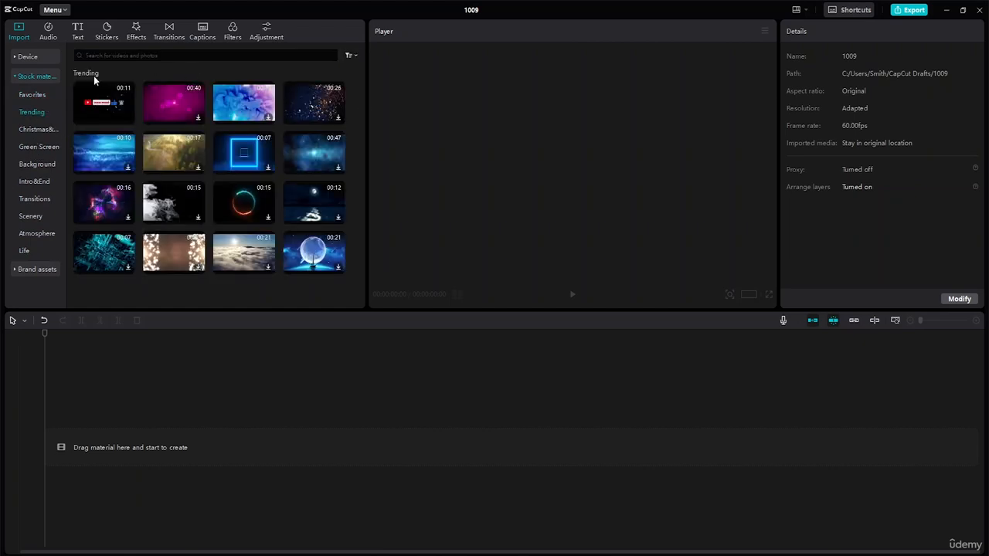
{"action": "mouse_move", "coordinate": [104, 91]}
Import the six device videos from 12087976 through 20143615 in the Advance Capcut Tutorial Resource File folder.
{"action": "left_click", "coordinate": [28, 57]}
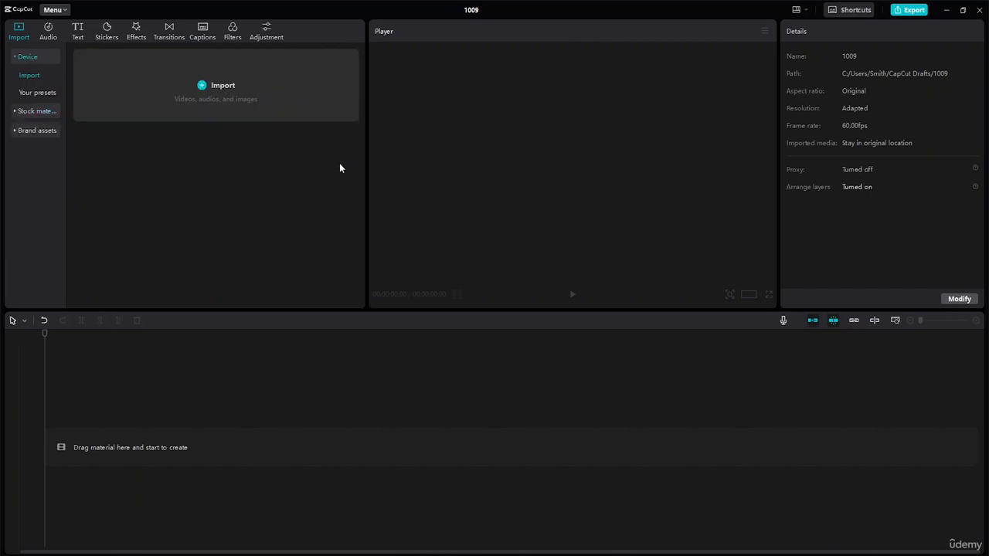
{"action": "left_click", "coordinate": [203, 87]}
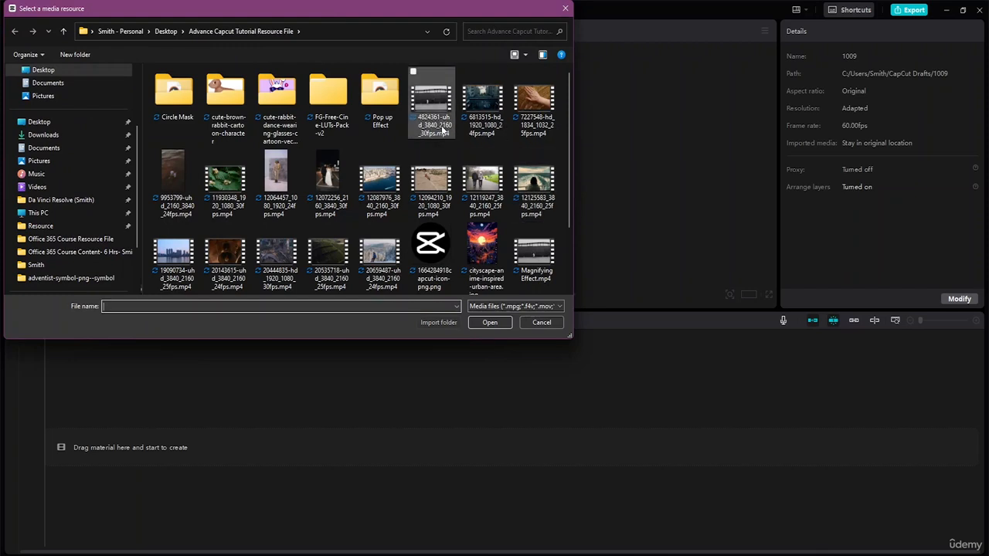
{"action": "left_click", "coordinate": [432, 104]}
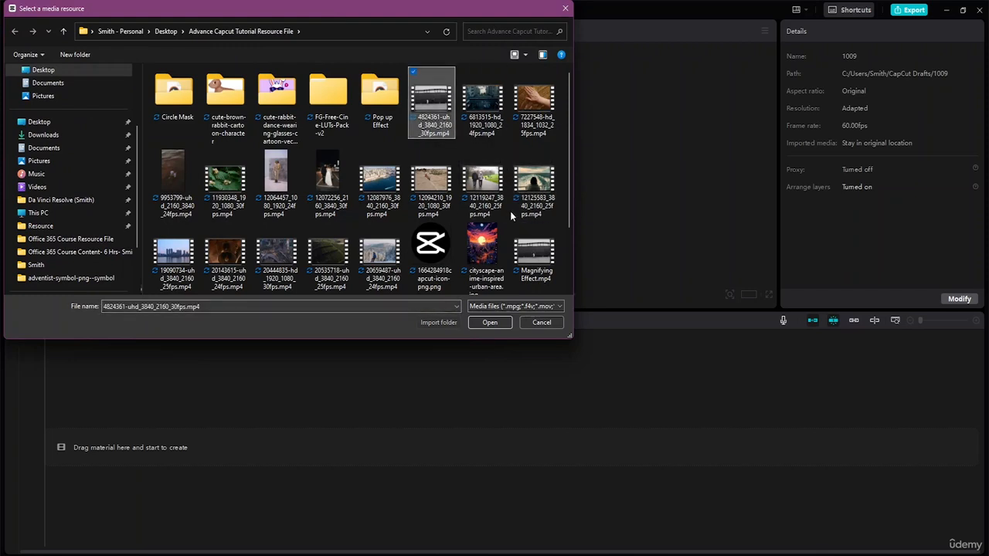
{"action": "left_click", "coordinate": [376, 185]}
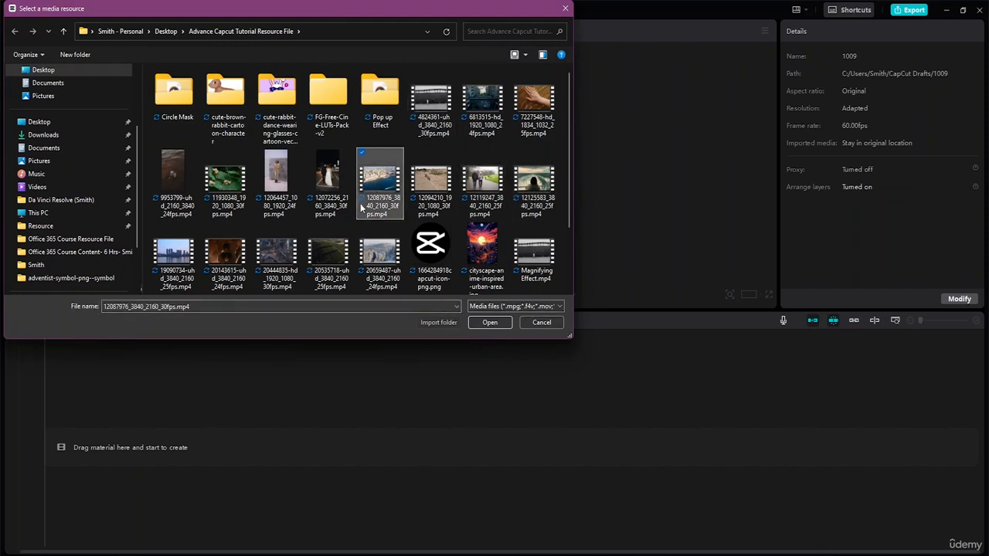
{"action": "left_click", "coordinate": [231, 277], "text": "shift"}
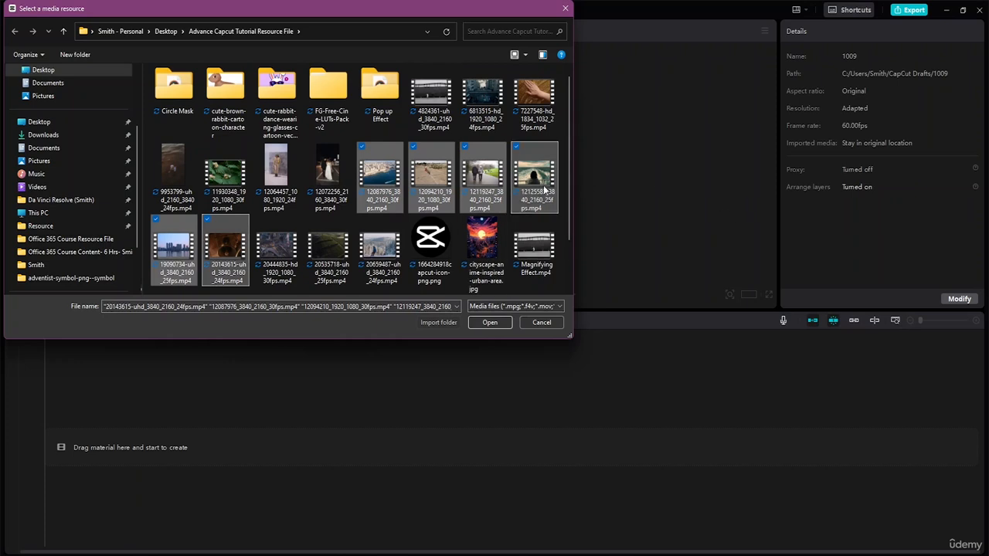
{"action": "left_click", "coordinate": [491, 323]}
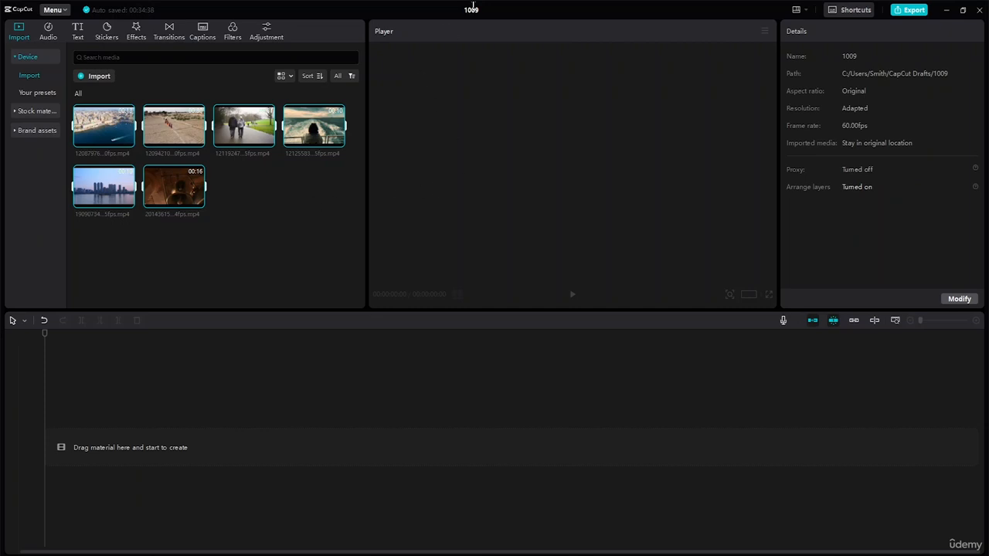
Rename the project as Custom LUTS.
{"action": "left_click", "coordinate": [477, 11]}
{"action": "key", "text": "BackSpace"}
{"action": "type", "text": "Custo"}
{"action": "key", "text": "BackSpace"}
{"action": "type", "text": "om LUTS"}
{"action": "left_click", "coordinate": [337, 172]}
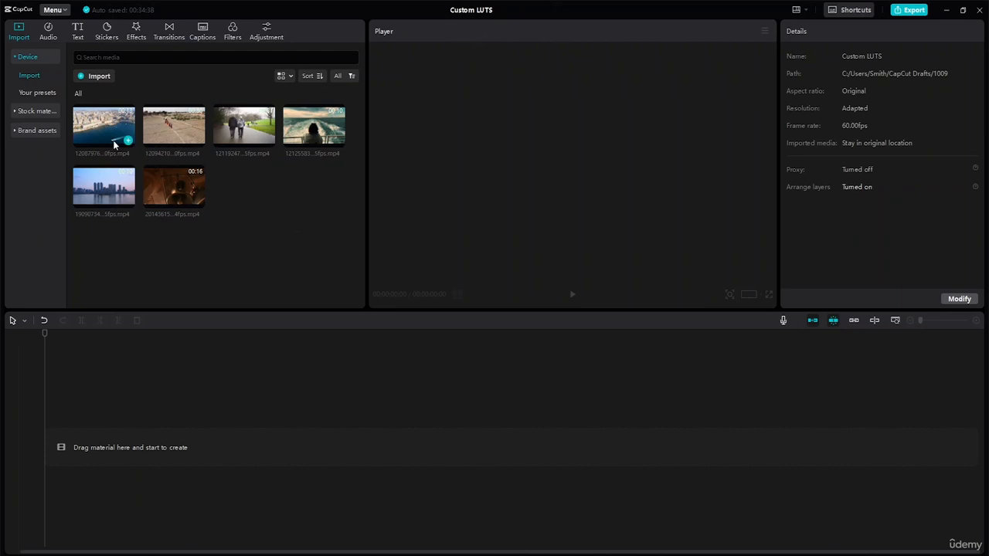
Place trimmed portions of clips 12094210 (about 20 s), 12119247 (about 14.5 s) and 20143615 (about 7 s) consecutively on the main track.
{"action": "left_click", "coordinate": [185, 129]}
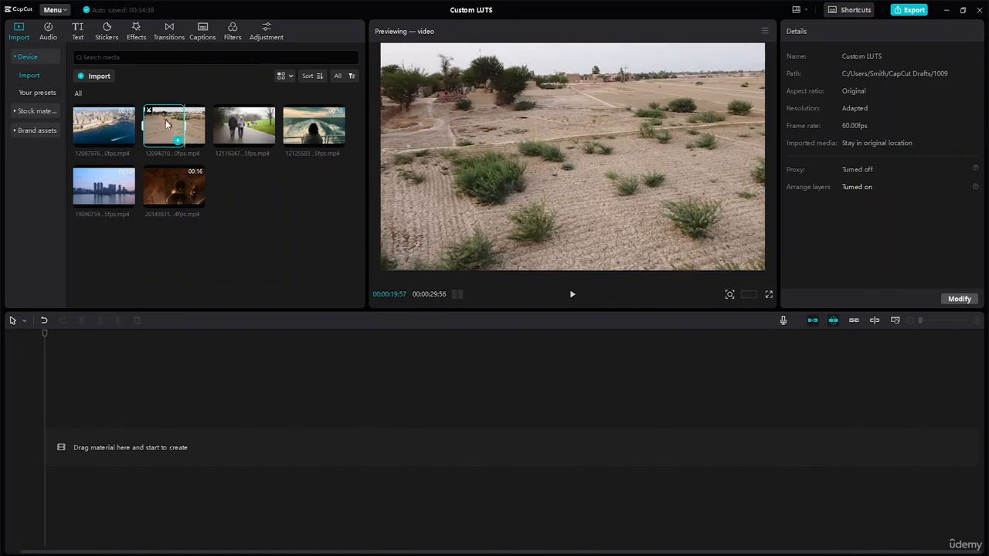
{"action": "left_click_drag", "start_coordinate": [165, 120], "coordinate": [90, 440]}
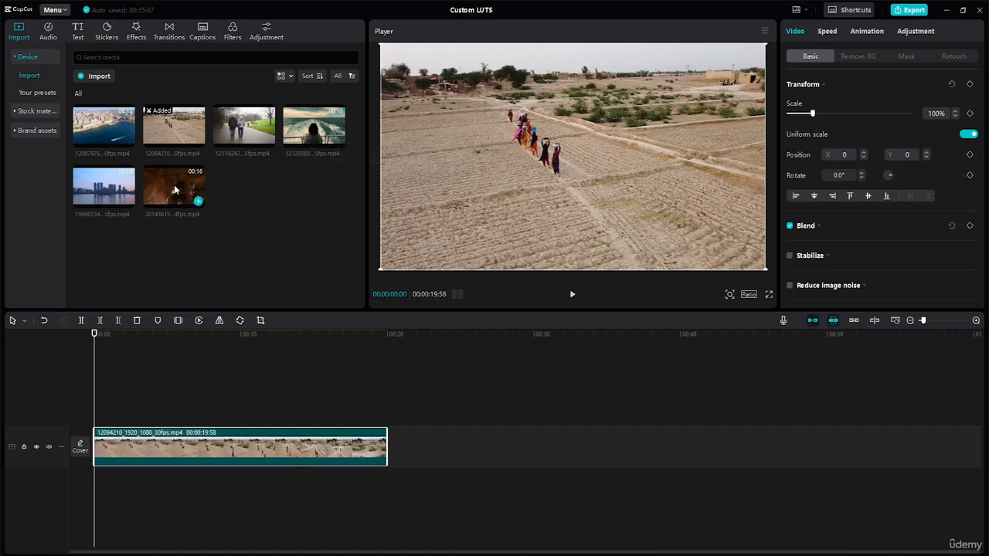
{"action": "left_click", "coordinate": [252, 129]}
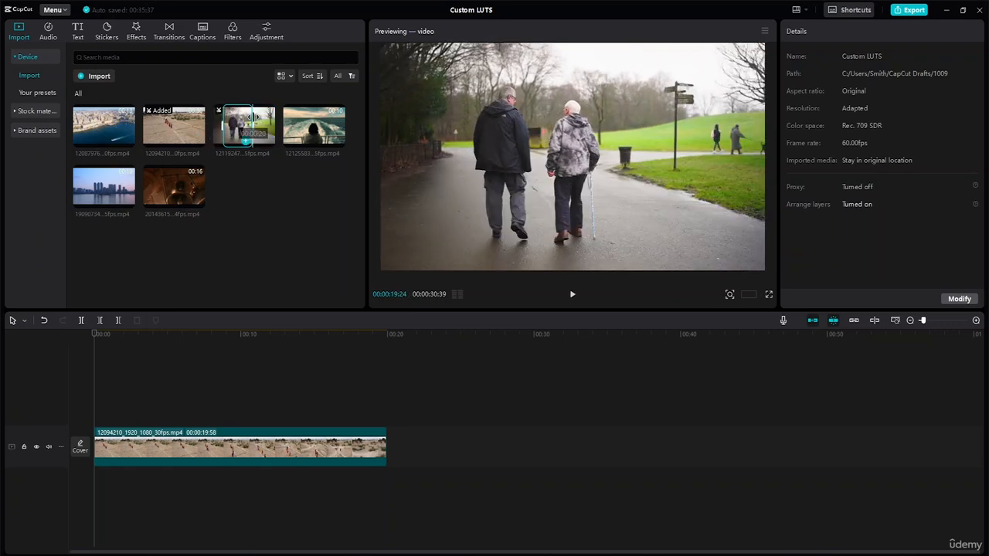
{"action": "left_click_drag", "start_coordinate": [261, 120], "coordinate": [430, 430]}
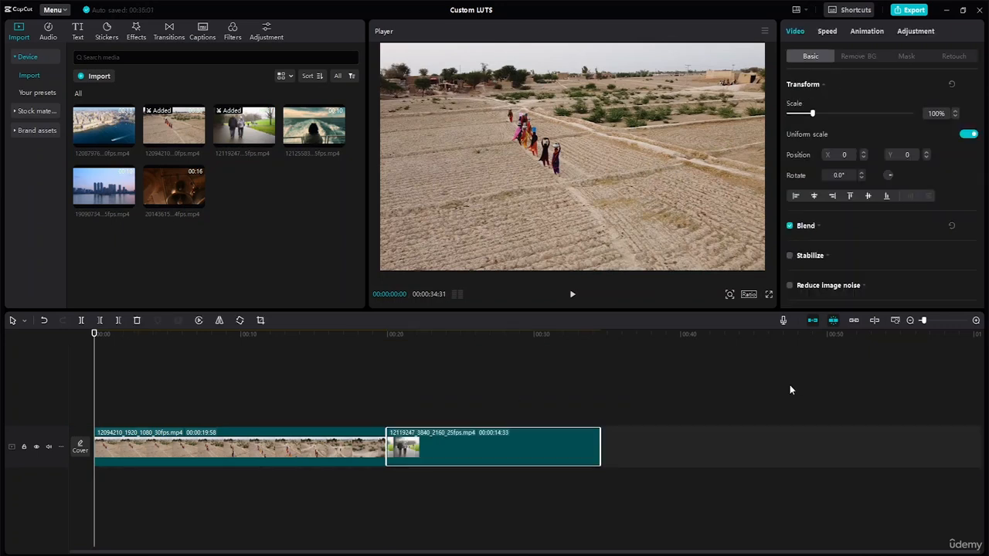
{"action": "left_click", "coordinate": [168, 175]}
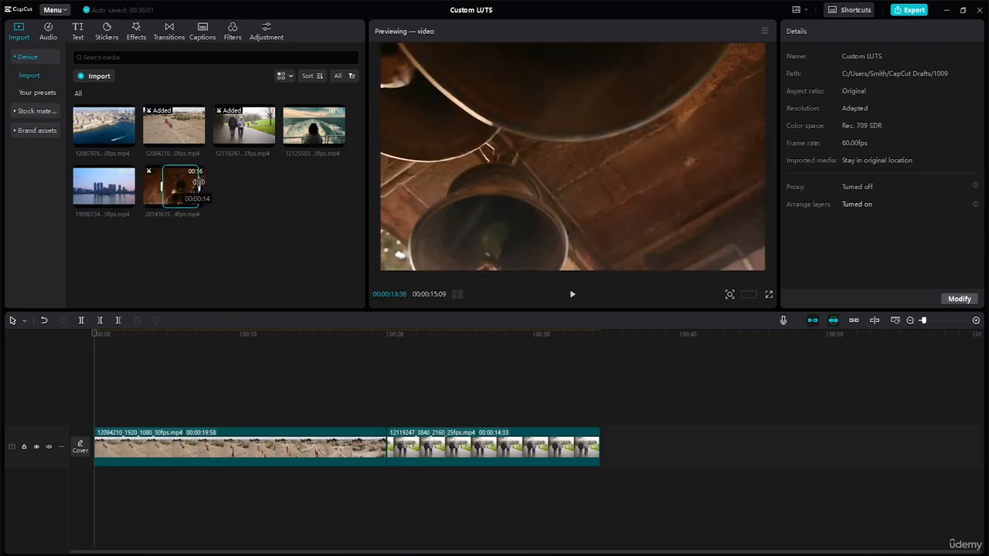
{"action": "left_click_drag", "start_coordinate": [178, 193], "coordinate": [610, 450]}
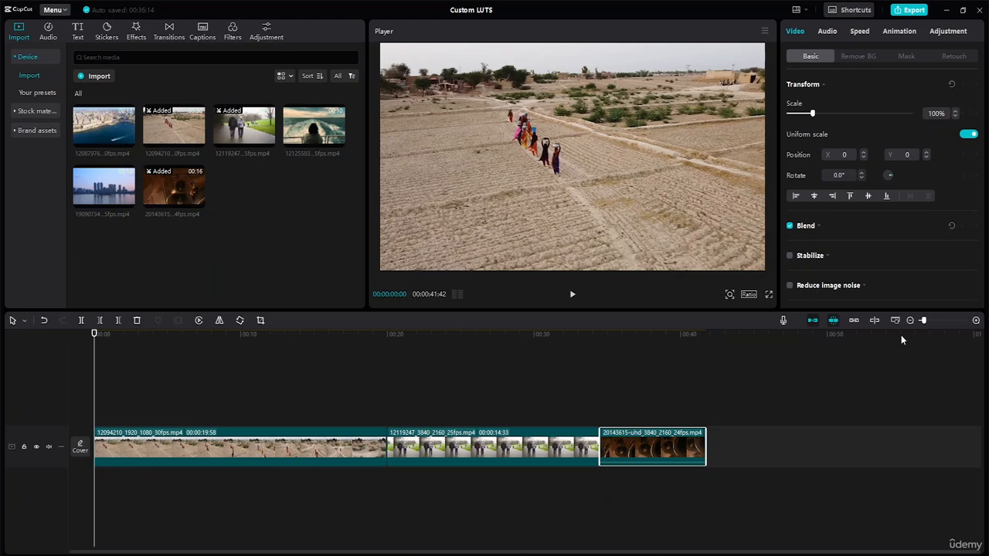
Try shifting the 12119247 clip along the track and undo the clip placements back to an empty timeline.
{"action": "key", "text": "Delete"}
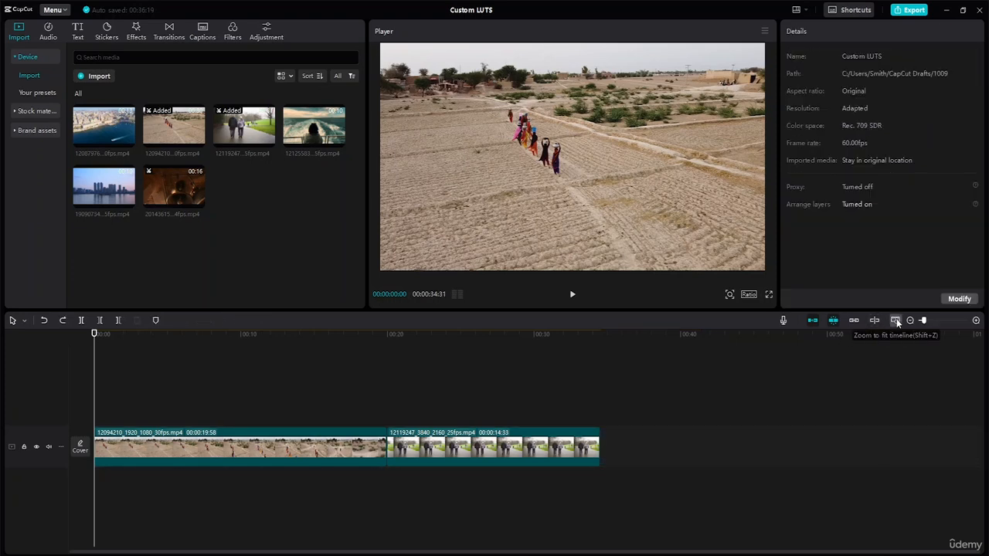
{"action": "left_click", "coordinate": [895, 320]}
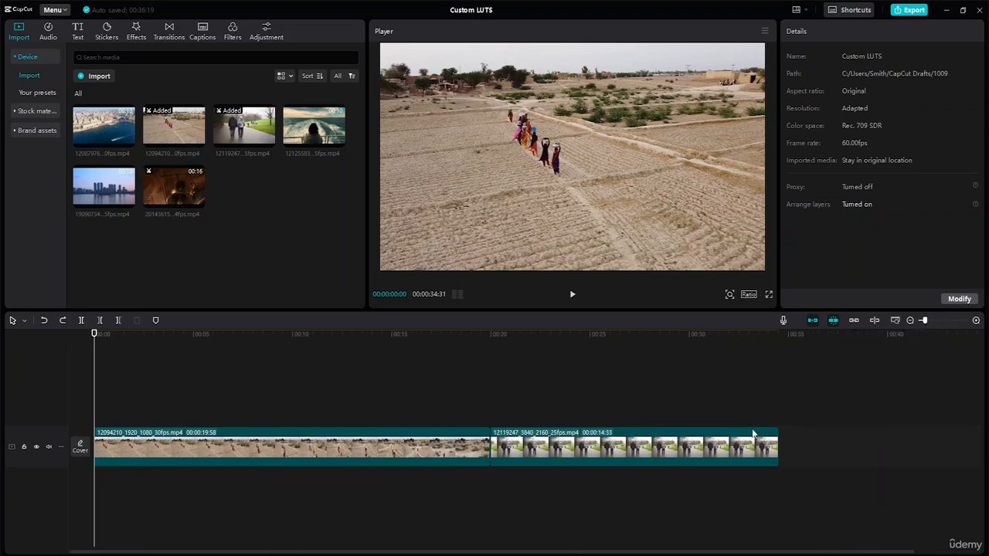
{"action": "left_click_drag", "start_coordinate": [567, 448], "coordinate": [585, 451]}
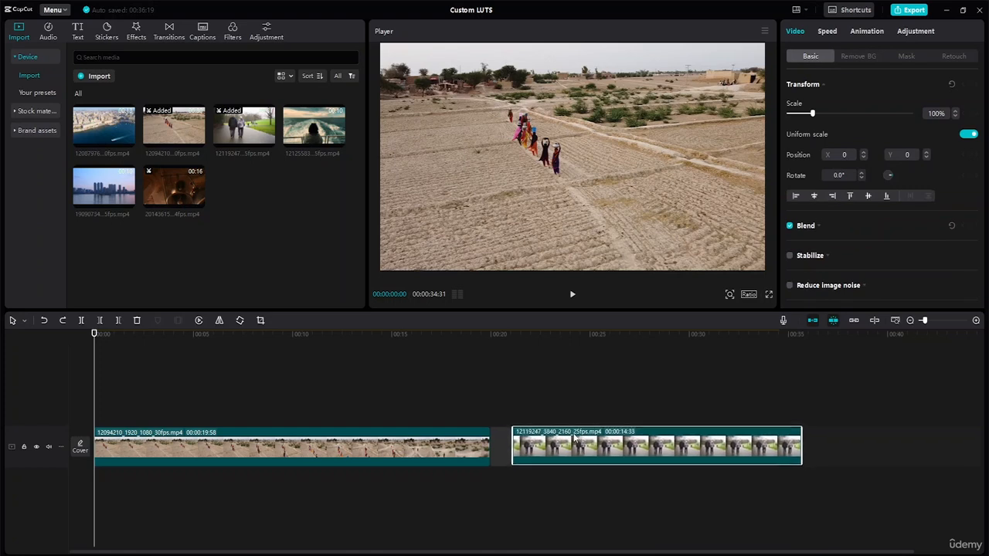
{"action": "key", "text": "ctrl+z"}
{"action": "key", "text": "ctrl+z"}
{"action": "key", "text": "ctrl+z"}
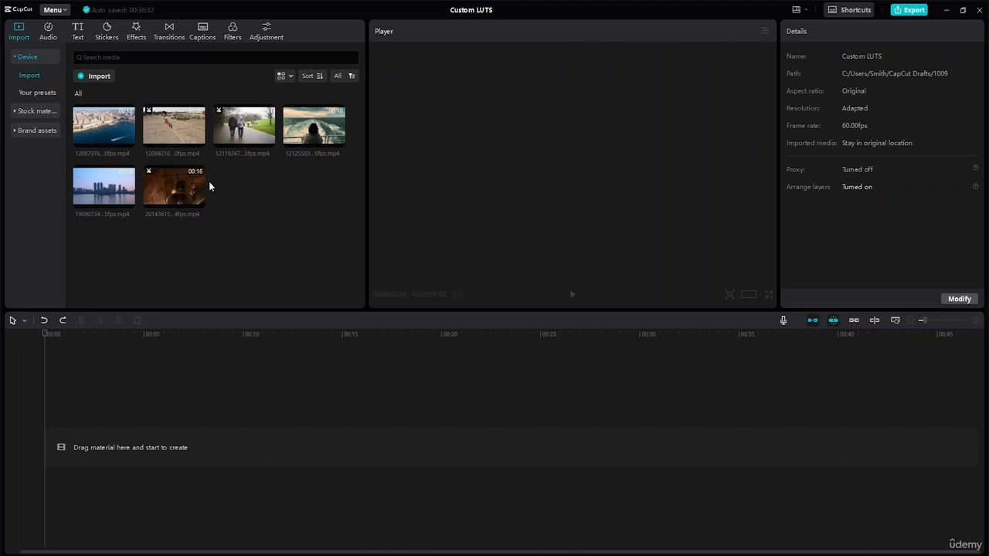
Redo the three clip placements and fit the whole sequence in the timeline.
{"action": "left_click", "coordinate": [65, 319]}
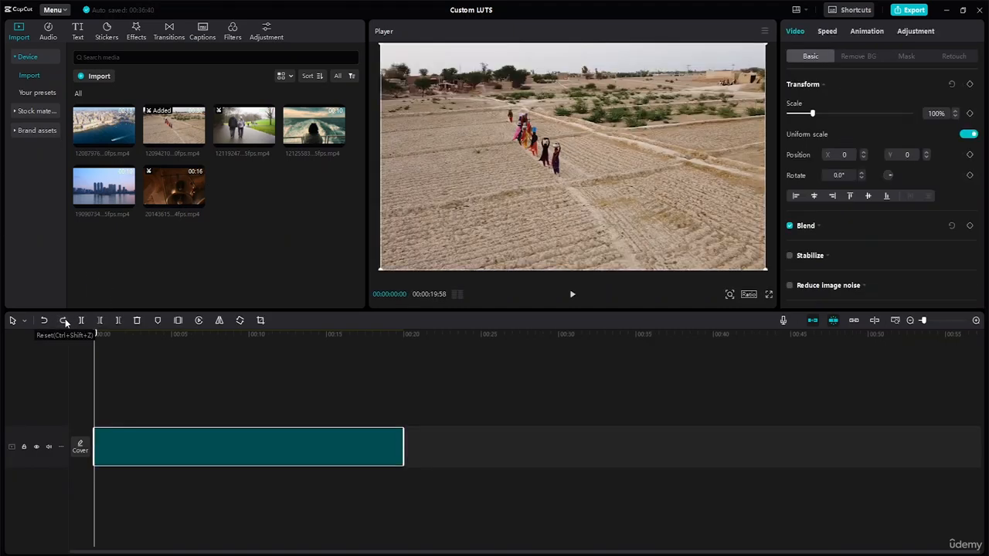
{"action": "left_click", "coordinate": [65, 320]}
{"action": "left_click", "coordinate": [65, 320]}
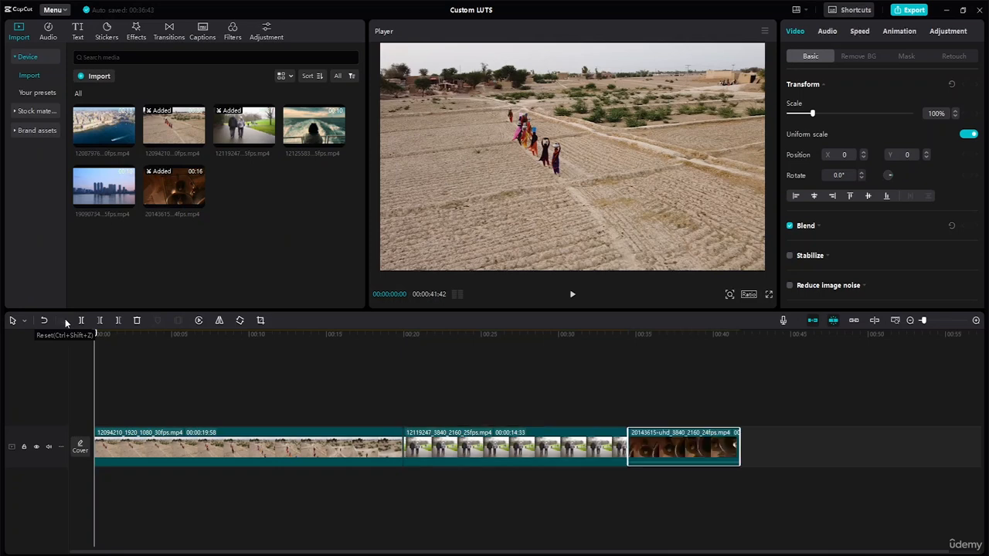
{"action": "left_click", "coordinate": [645, 398]}
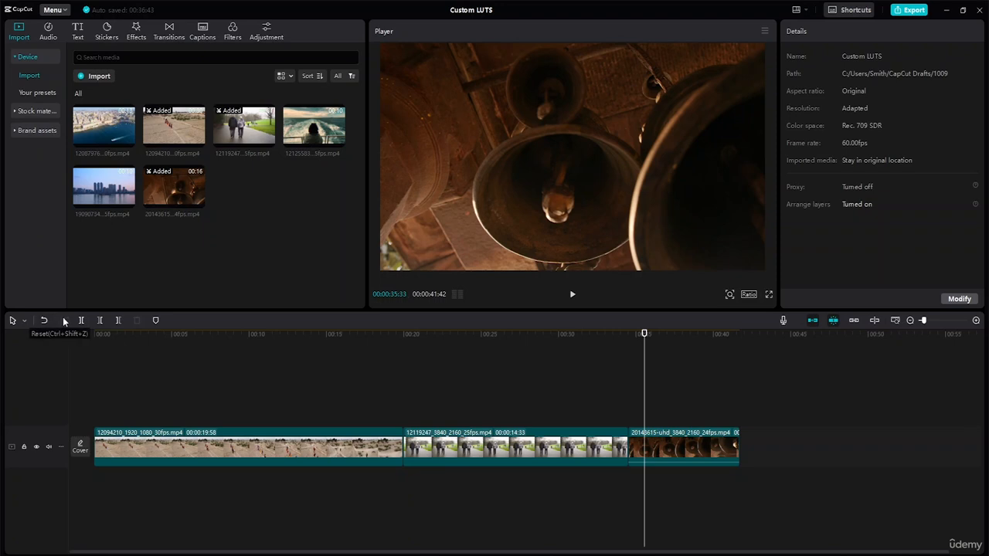
{"action": "left_click", "coordinate": [895, 320]}
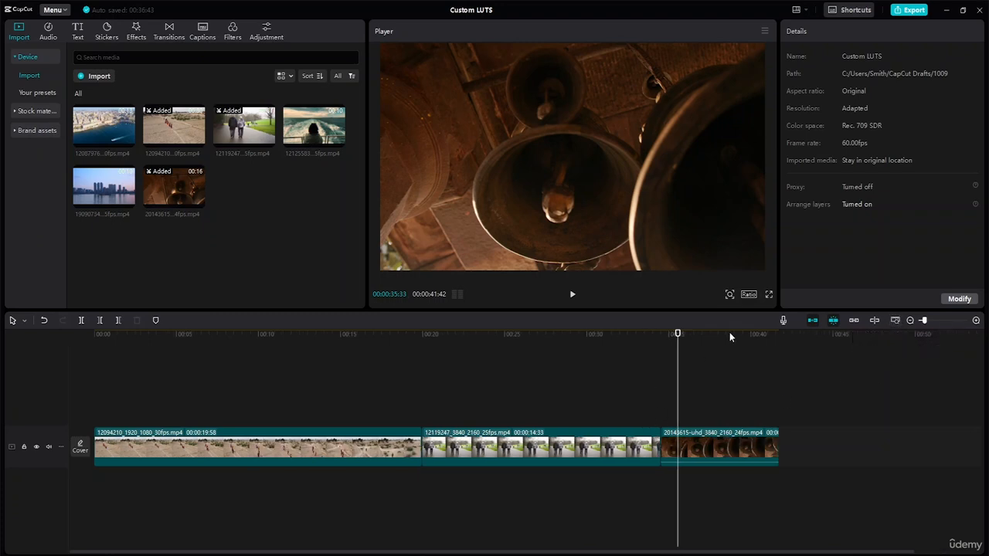
Move the playhead to the start of the timeline and select the first clip, 12094210.
{"action": "left_click", "coordinate": [556, 454]}
{"action": "left_click", "coordinate": [266, 451]}
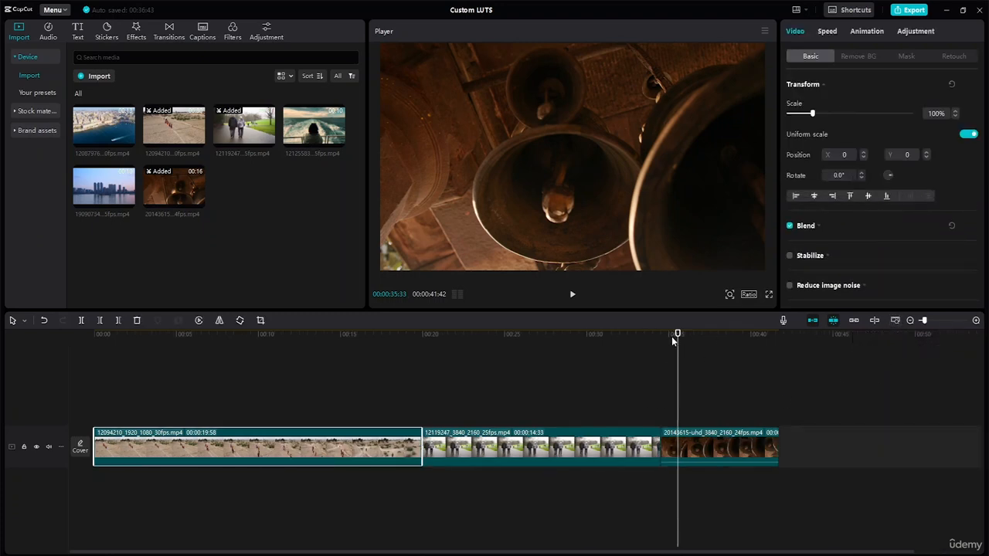
{"action": "left_click_drag", "start_coordinate": [677, 337], "coordinate": [87, 359]}
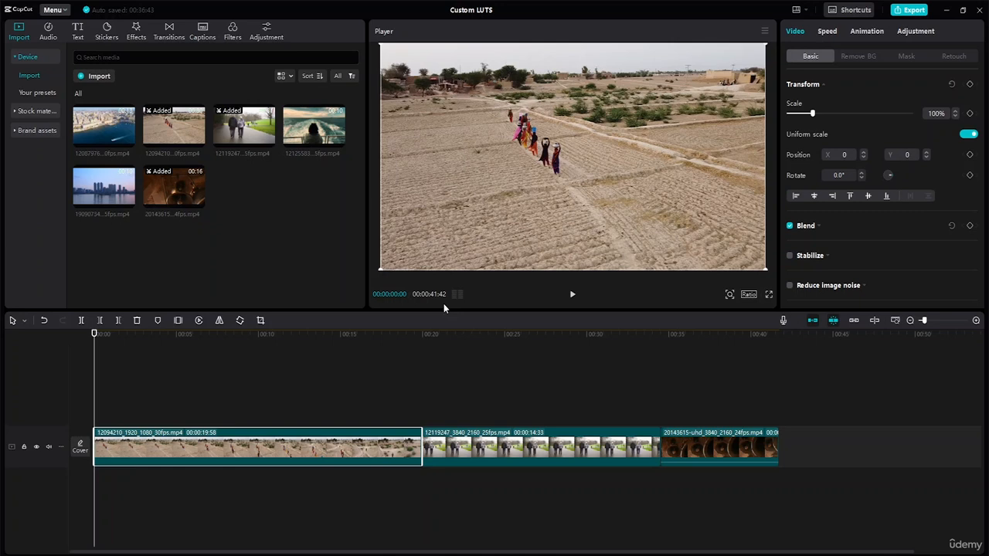
{"action": "left_click", "coordinate": [553, 455]}
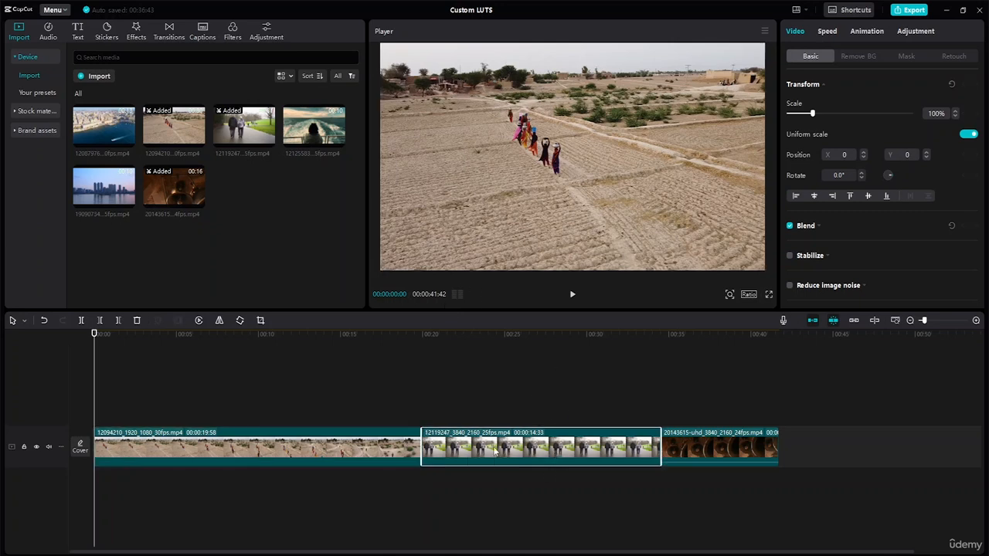
{"action": "left_click", "coordinate": [350, 445]}
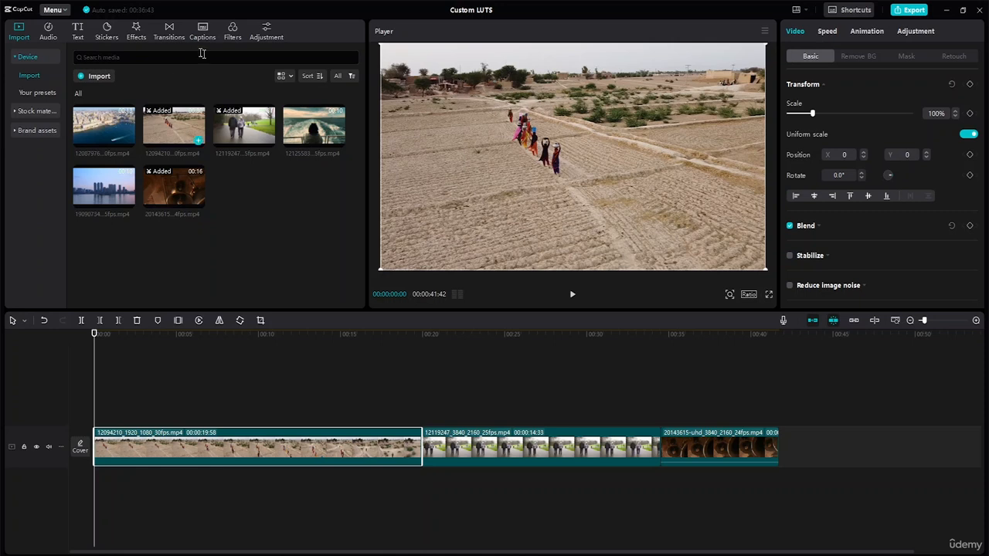
View the available filters and the custom adjustments, and open the LUT category.
{"action": "left_click", "coordinate": [238, 32]}
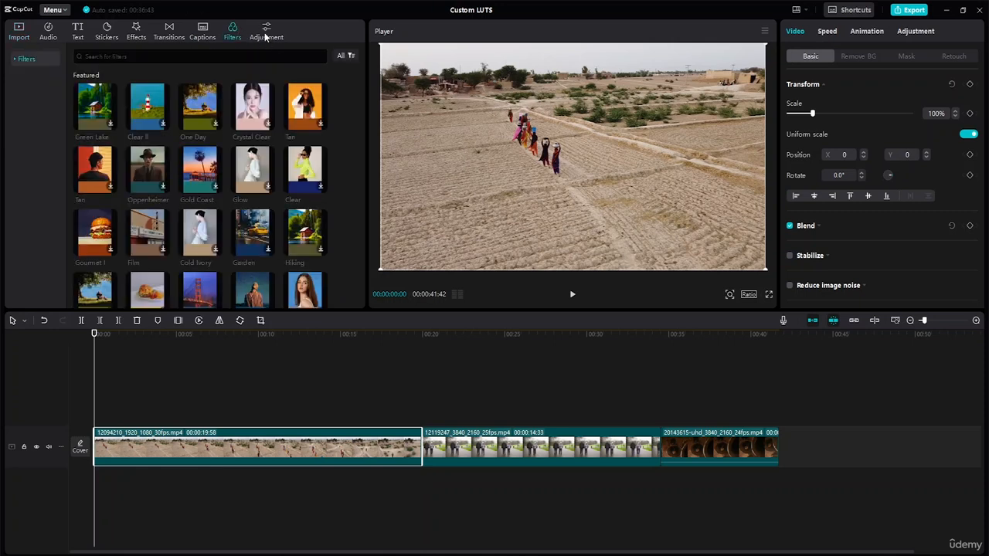
{"action": "left_click", "coordinate": [264, 34]}
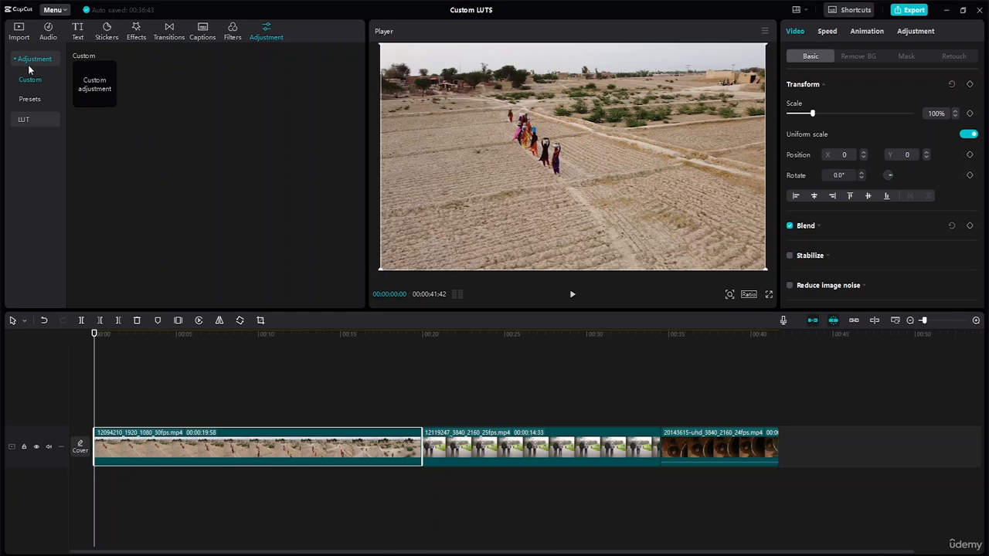
{"action": "left_click", "coordinate": [26, 119]}
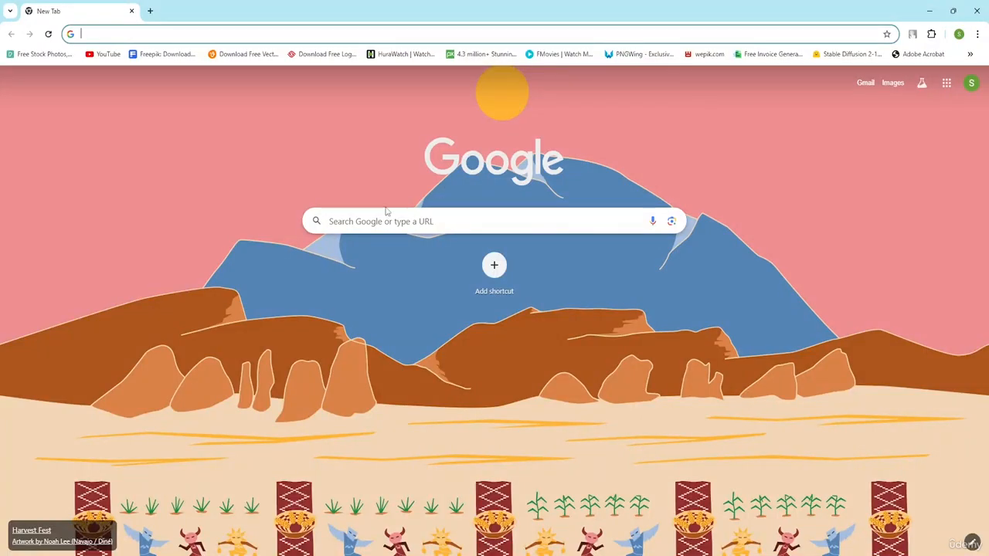
Switch to Google Chrome, search Google for "luts for capcut" and look through the results.
{"action": "left_click", "coordinate": [386, 220]}
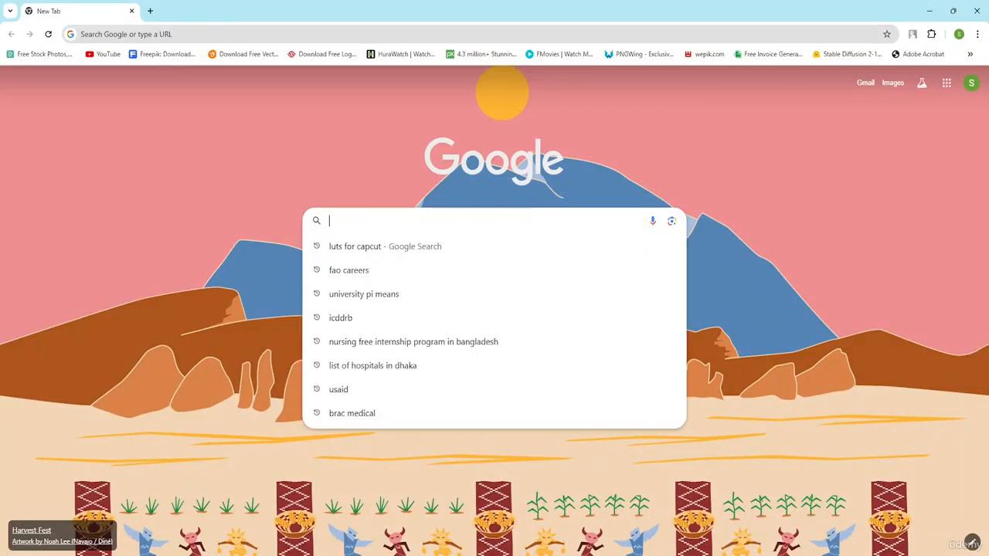
{"action": "left_click", "coordinate": [373, 244]}
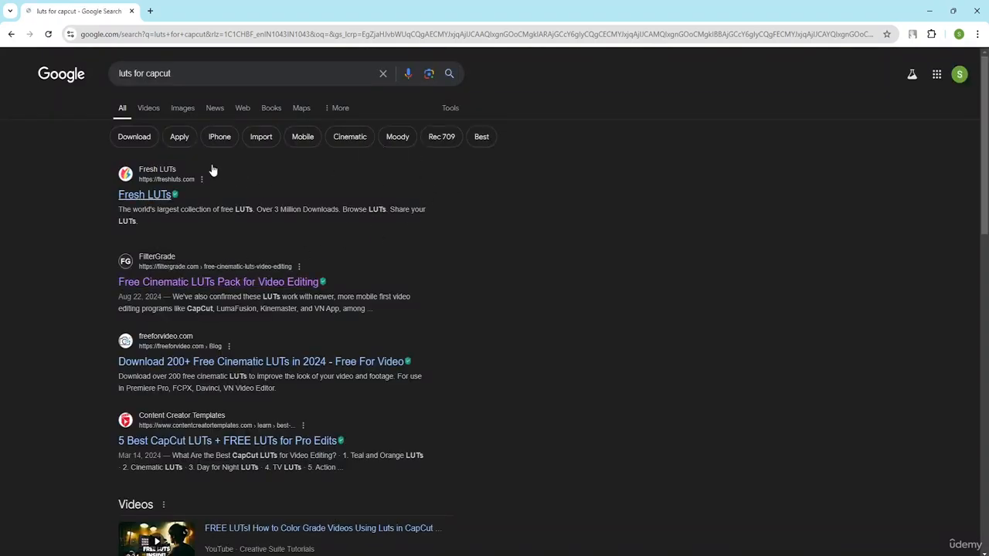
{"action": "scroll", "coordinate": [276, 278], "scroll_direction": "down", "scroll_amount": 4}
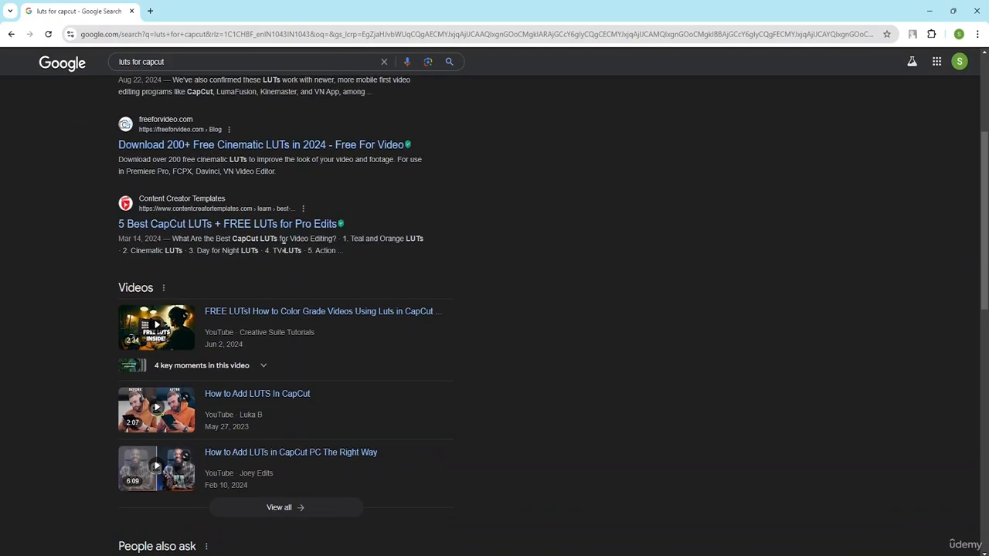
Open the Fresh LUTs website from the search results and look through its featured LUTs.
{"action": "scroll", "coordinate": [282, 242], "scroll_direction": "down", "scroll_amount": 5}
{"action": "scroll", "coordinate": [282, 243], "scroll_direction": "up", "scroll_amount": 10}
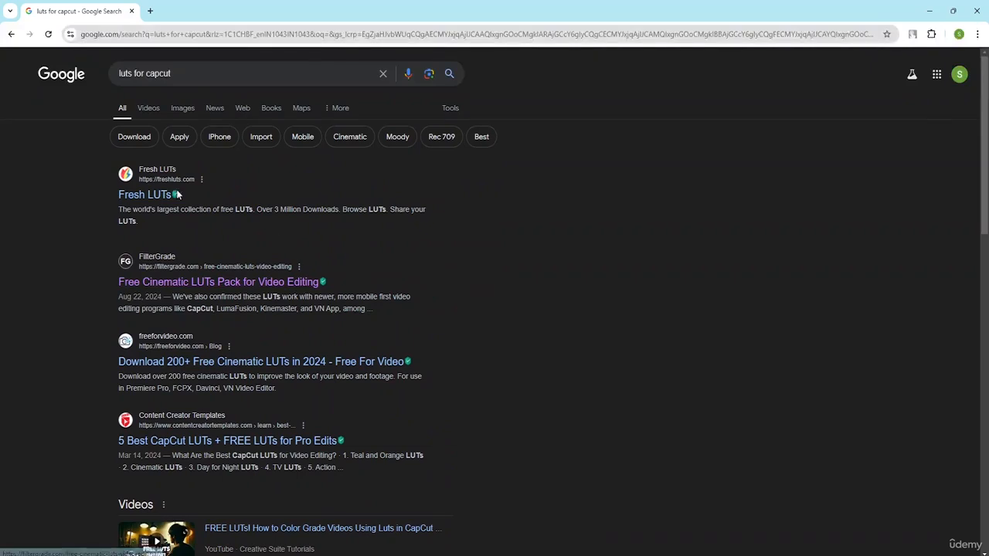
{"action": "left_click", "coordinate": [155, 196]}
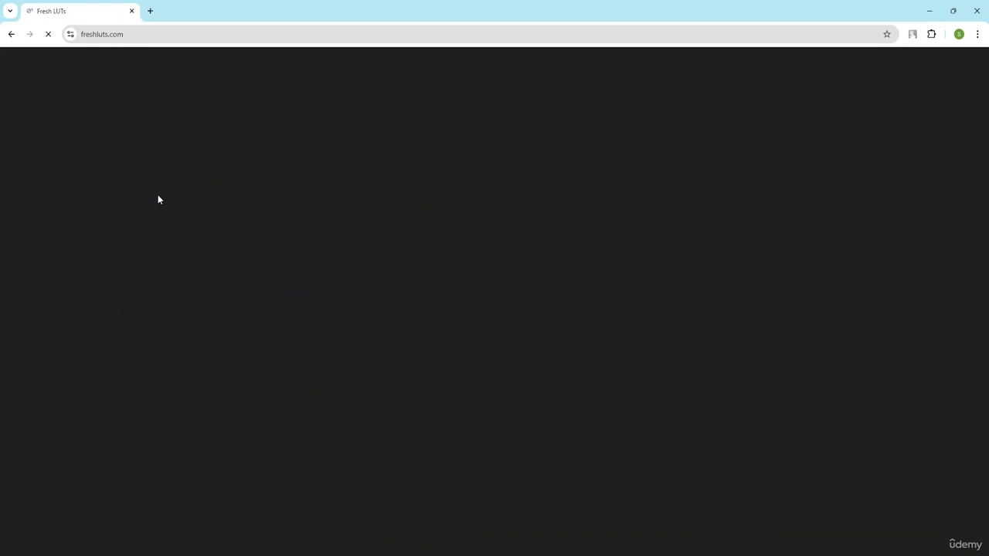
{"action": "scroll", "coordinate": [458, 166], "scroll_direction": "down", "scroll_amount": 2}
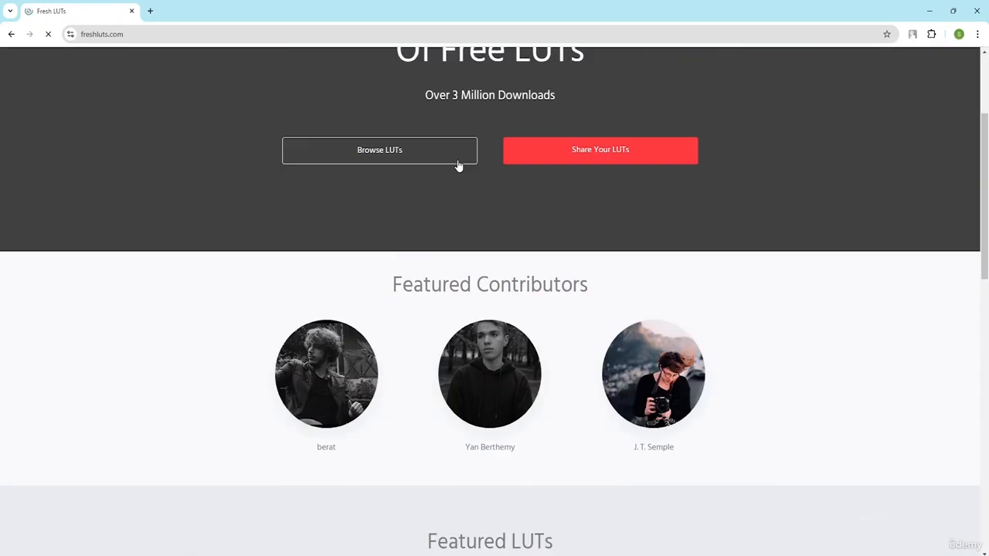
{"action": "scroll", "coordinate": [458, 166], "scroll_direction": "down", "scroll_amount": 5}
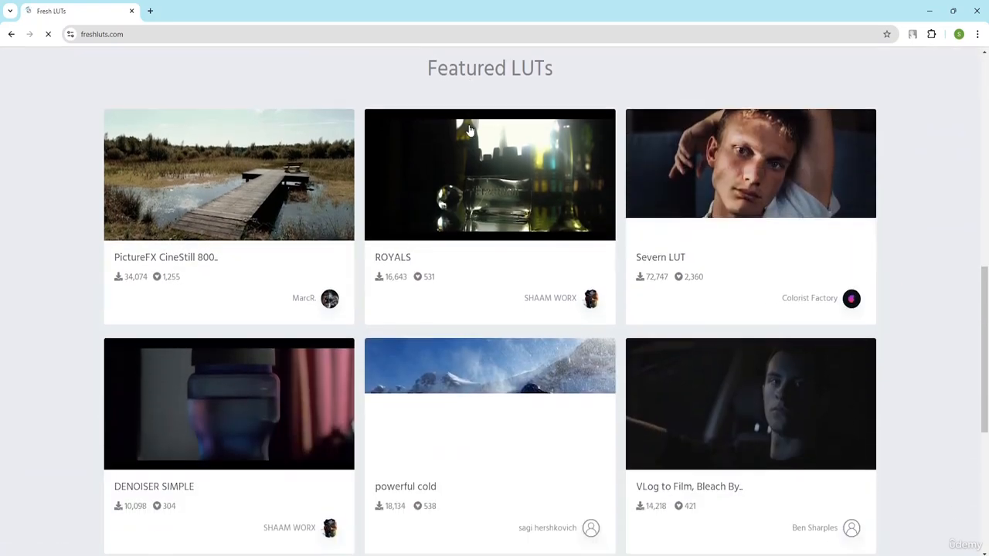
{"action": "scroll", "coordinate": [575, 232], "scroll_direction": "down", "scroll_amount": 2}
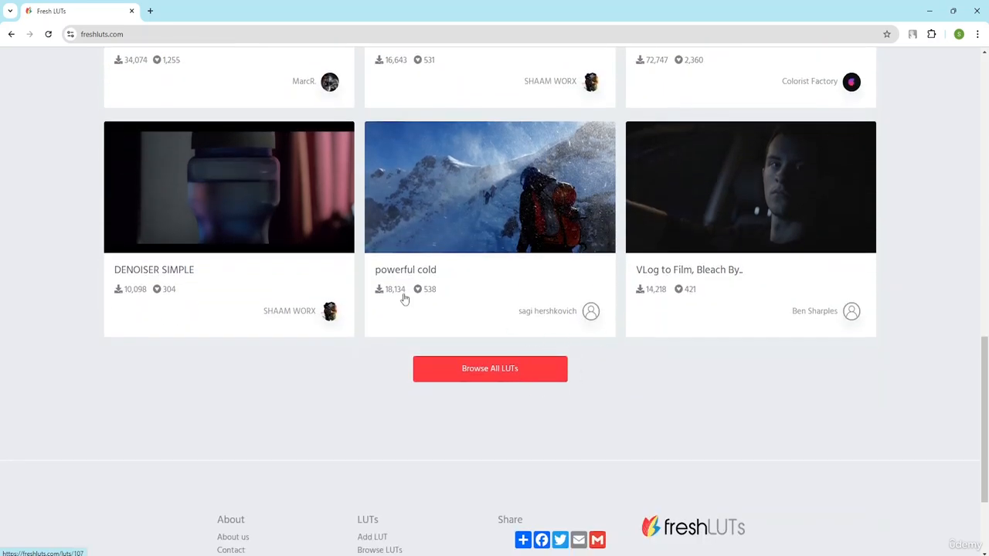
{"action": "scroll", "coordinate": [592, 209], "scroll_direction": "up", "scroll_amount": 4}
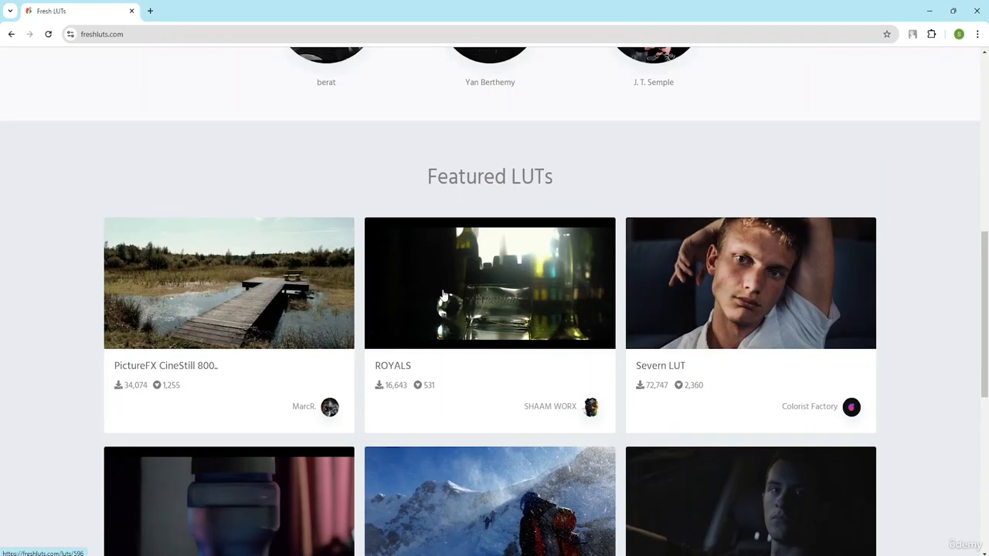
View the PictureFX CineStill 800T V1.0 LUT's download page and return to the Fresh LUTs home page.
{"action": "left_click", "coordinate": [277, 329]}
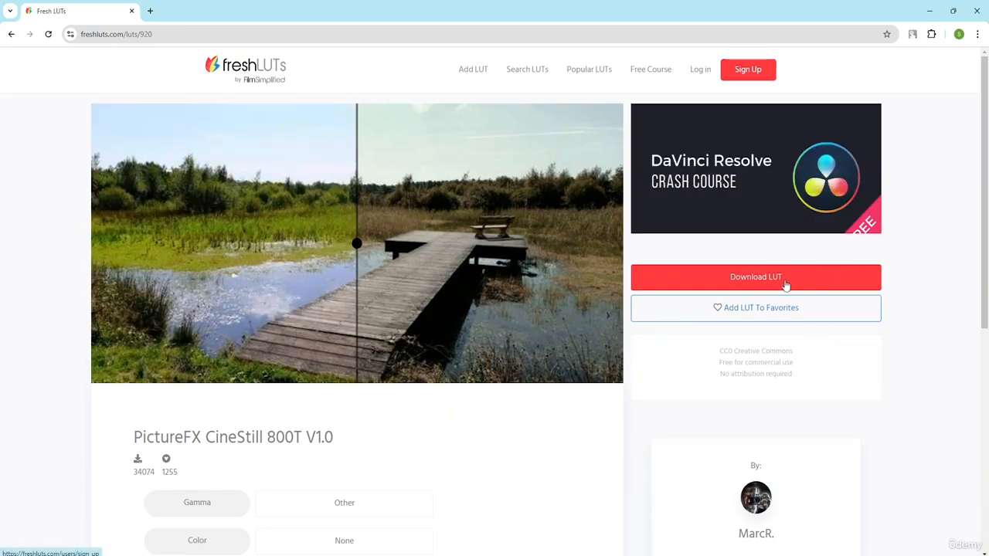
{"action": "left_click", "coordinate": [11, 33]}
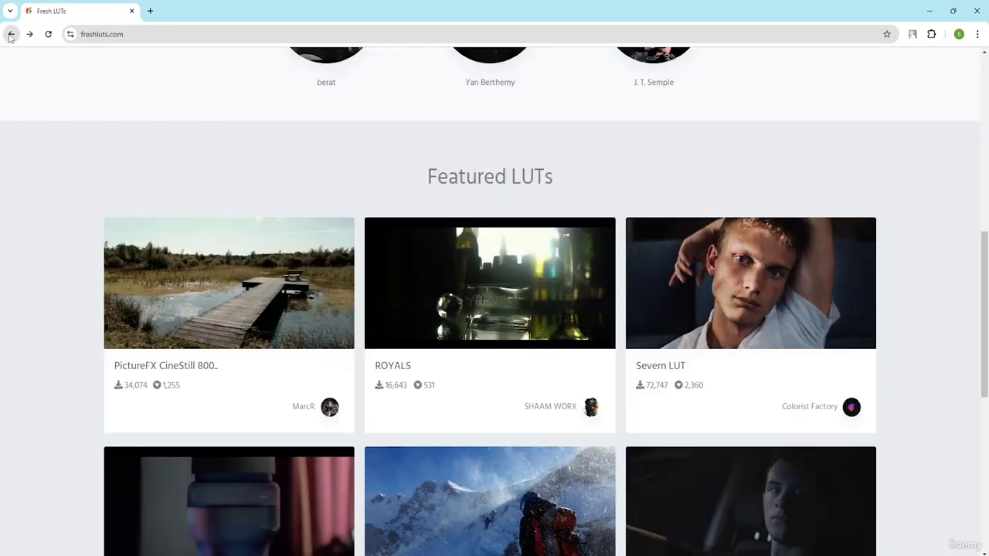
{"action": "scroll", "coordinate": [381, 201], "scroll_direction": "up", "scroll_amount": 5}
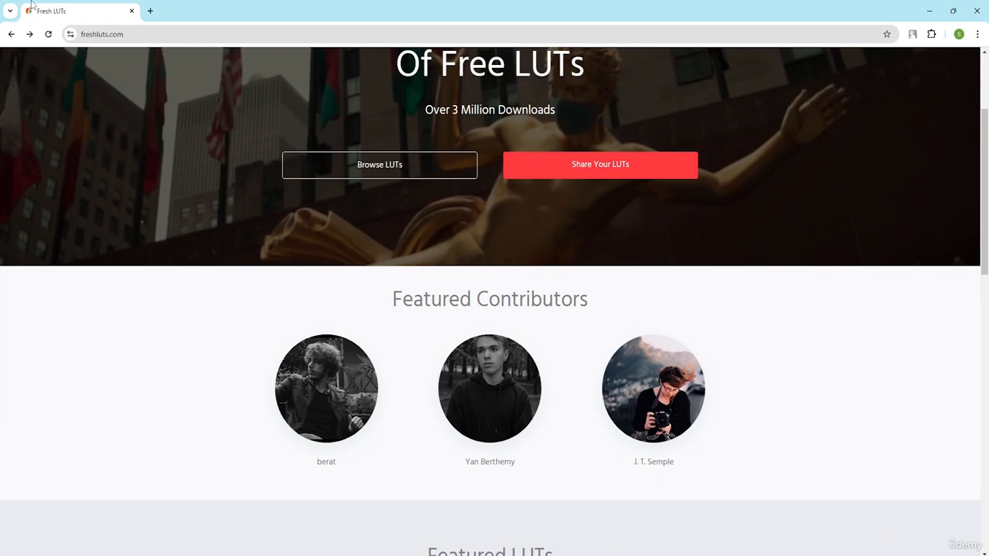
Go back to the Google results, look through the other LUT sources, and close Chrome to return to CapCut.
{"action": "left_click", "coordinate": [11, 34]}
{"action": "scroll", "coordinate": [203, 250], "scroll_direction": "down", "scroll_amount": 5}
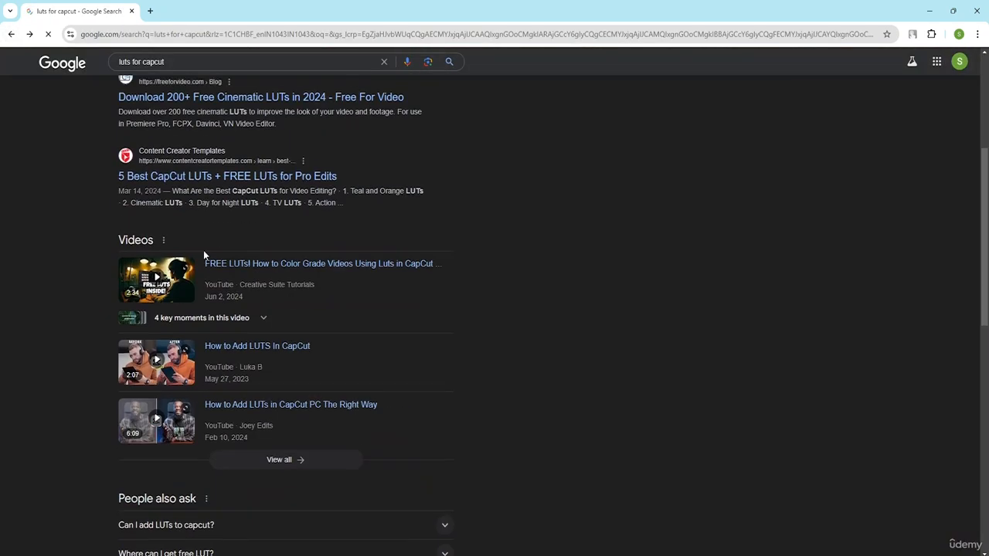
{"action": "scroll", "coordinate": [310, 297], "scroll_direction": "down", "scroll_amount": 3}
{"action": "scroll", "coordinate": [316, 274], "scroll_direction": "down", "scroll_amount": 4}
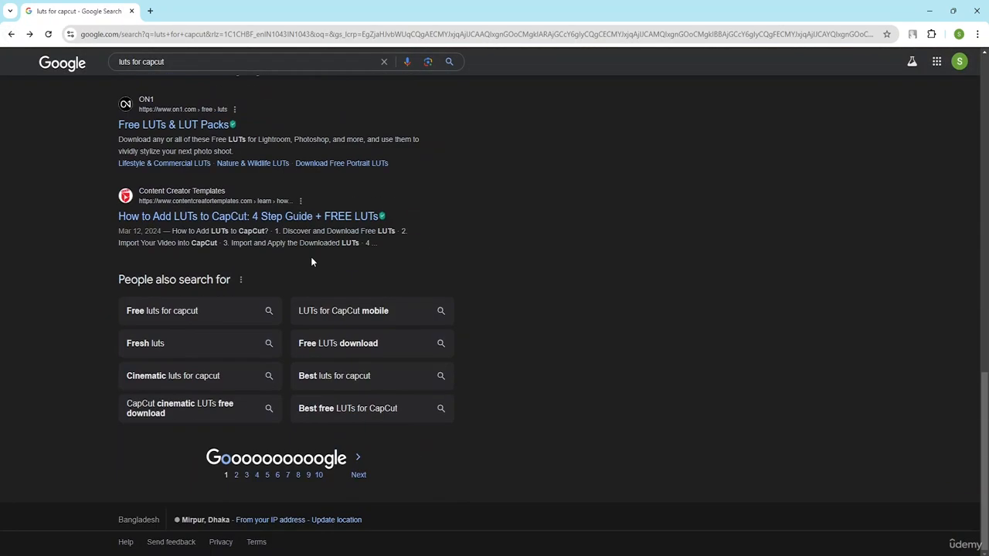
{"action": "scroll", "coordinate": [311, 261], "scroll_direction": "up", "scroll_amount": 6}
{"action": "scroll", "coordinate": [310, 260], "scroll_direction": "up", "scroll_amount": 3}
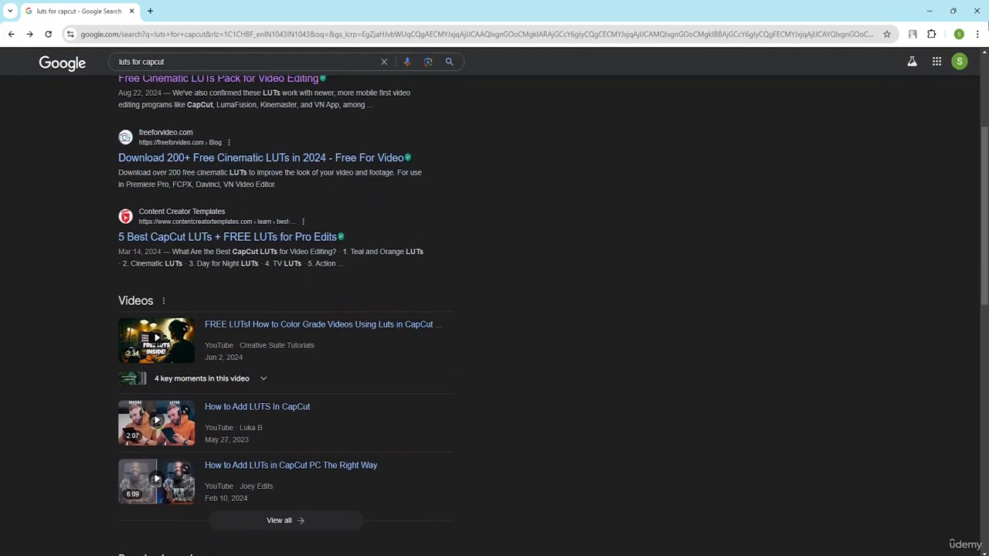
{"action": "left_click", "coordinate": [983, 11]}
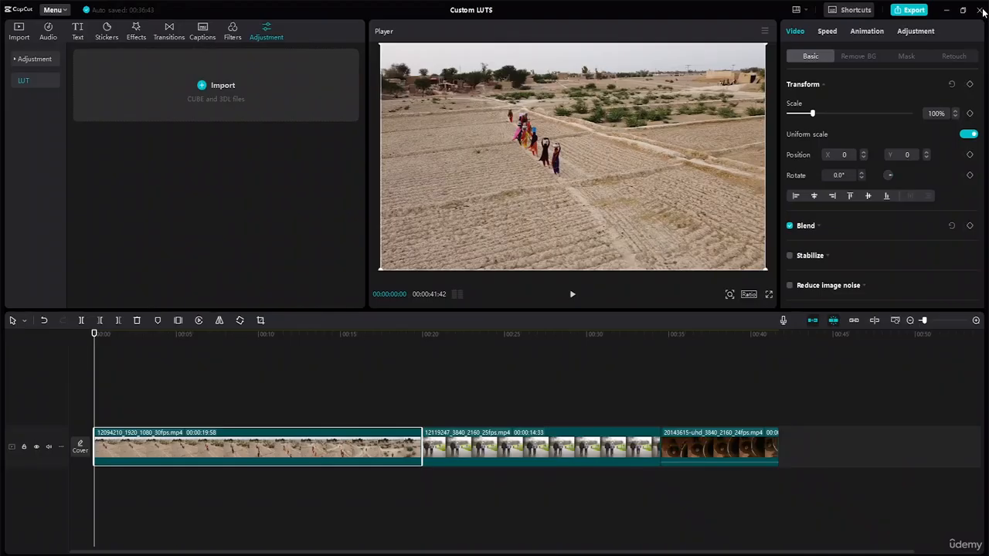
Import all the LUTs from FGCineBasic.cube to FGCineWarm.cube in the FG LUTs (Photoshop & Premiere) folder of FG-Free-Cine-LUTs-Pack-v2.
{"action": "left_click", "coordinate": [207, 86]}
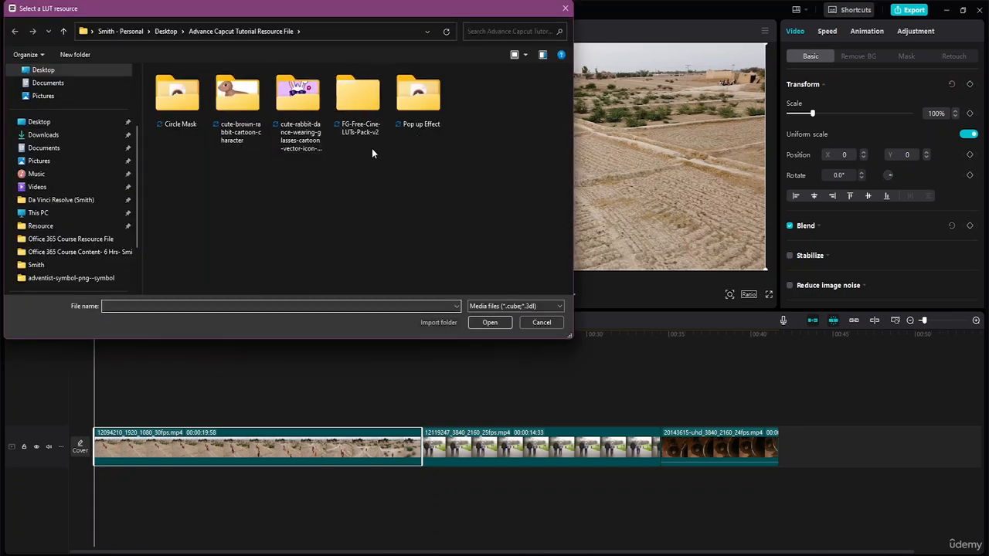
{"action": "left_click", "coordinate": [360, 107]}
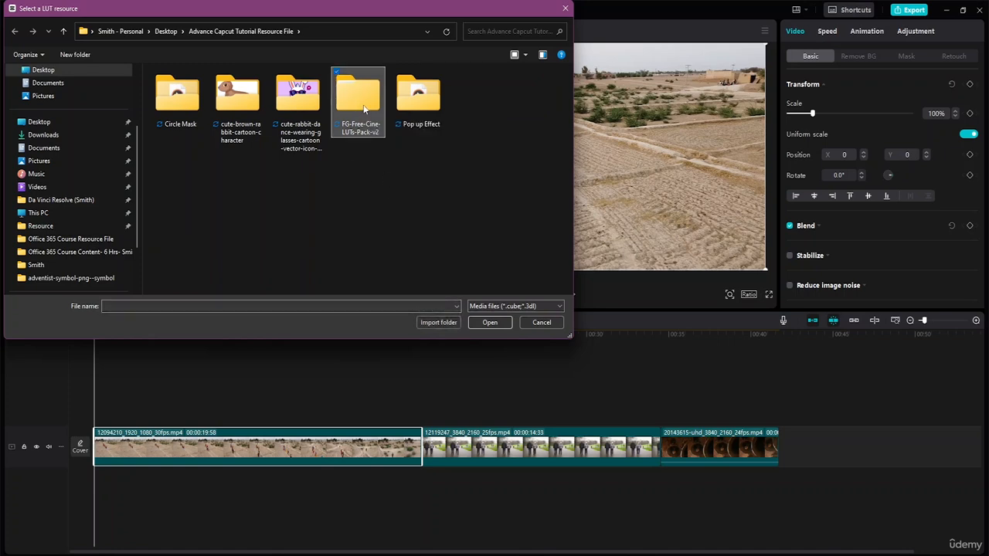
{"action": "double_click", "coordinate": [359, 107]}
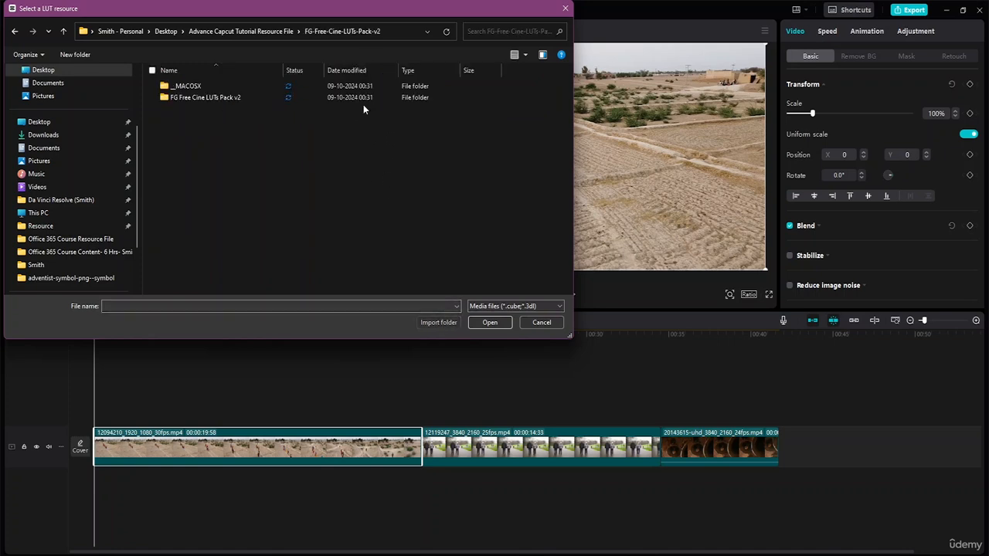
{"action": "double_click", "coordinate": [214, 97]}
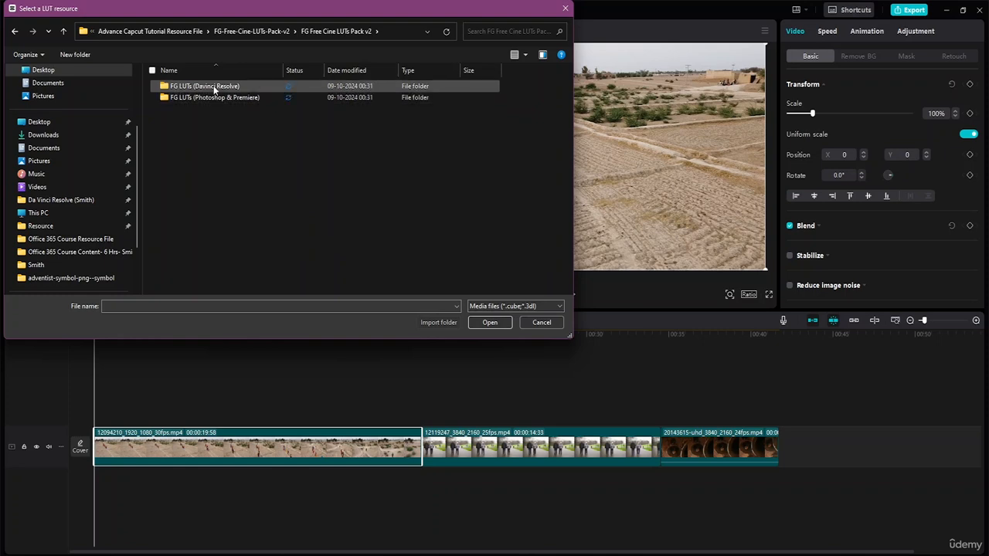
{"action": "double_click", "coordinate": [205, 98]}
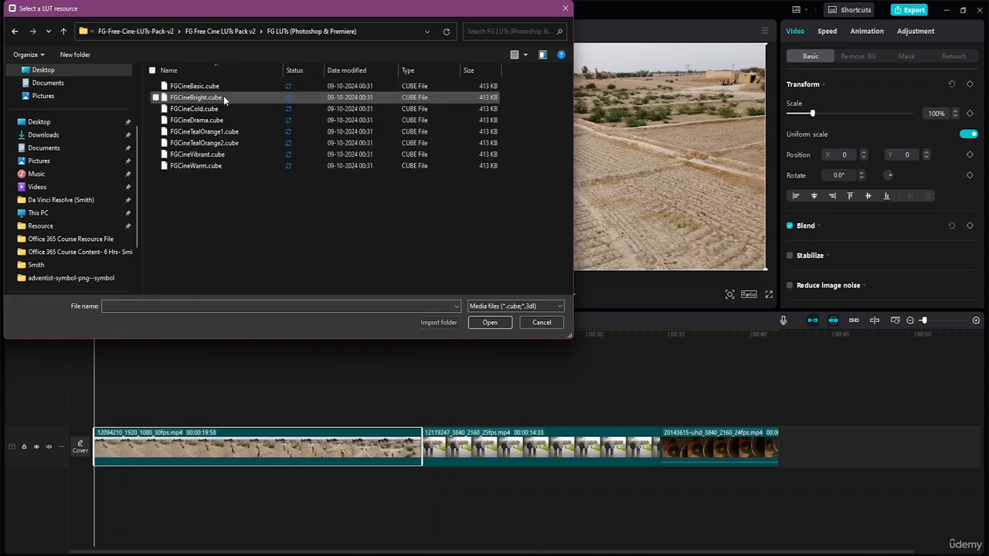
{"action": "left_click", "coordinate": [235, 120]}
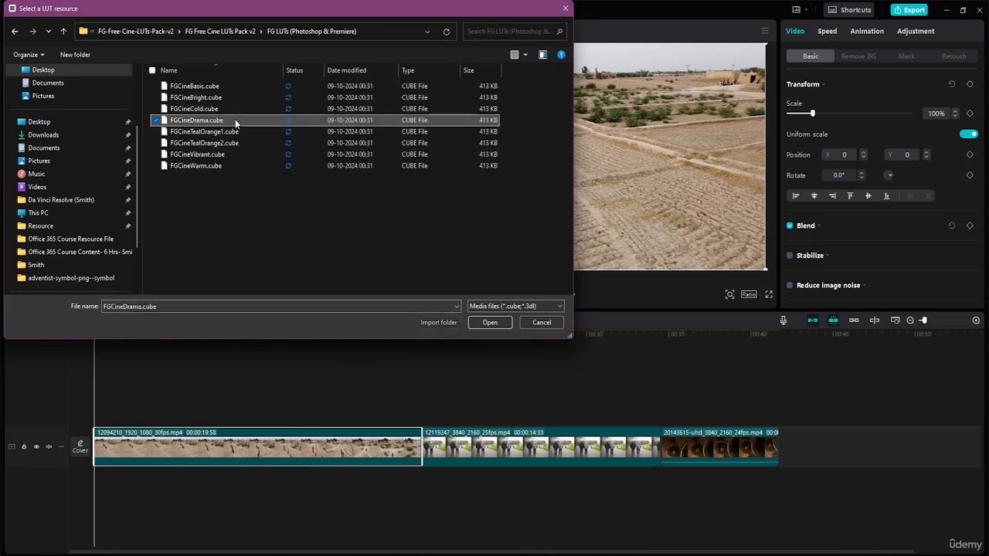
{"action": "left_click", "coordinate": [185, 86]}
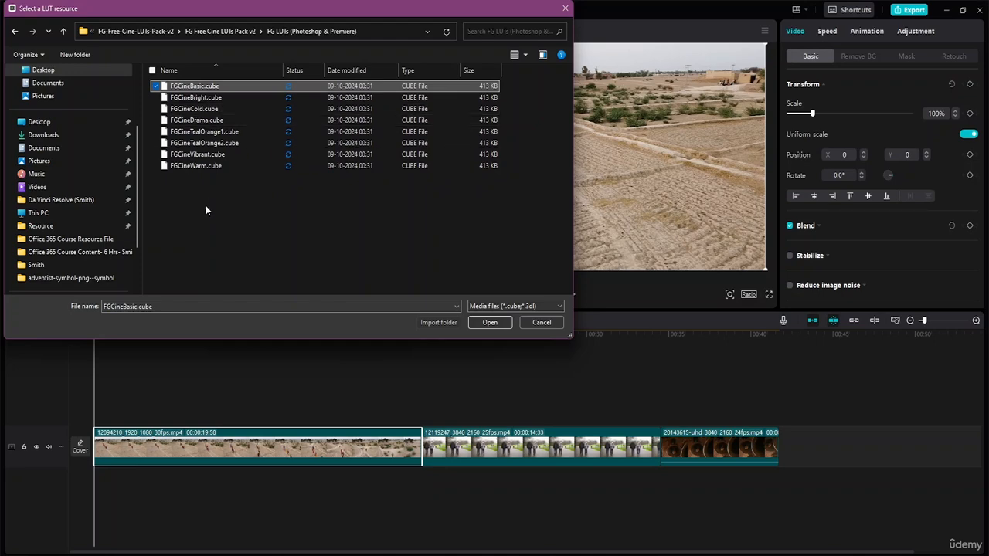
{"action": "left_click", "coordinate": [198, 166], "text": "shift"}
{"action": "left_click", "coordinate": [494, 323]}
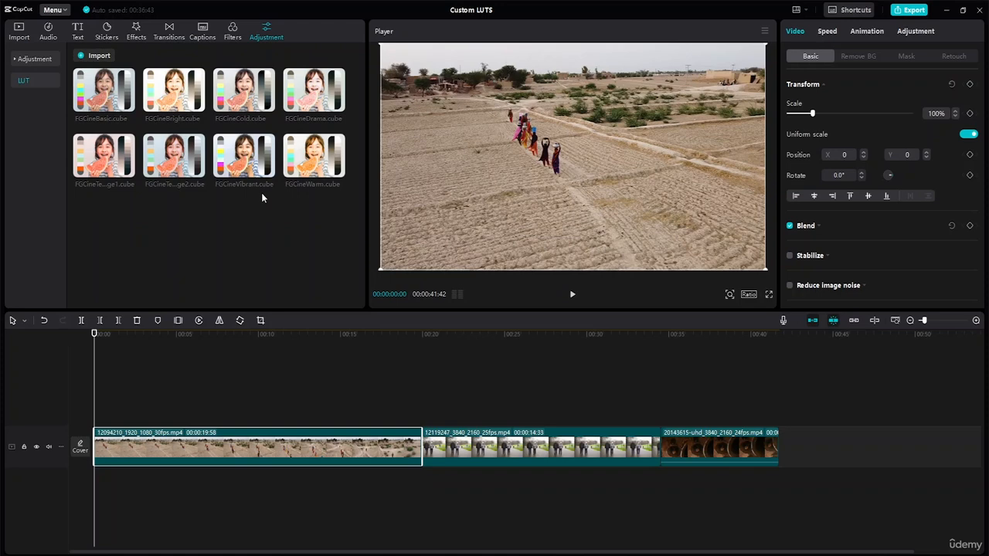
Preview the FGCine Basic, Bright, Cold, Drama, TealOrange1 and TealOrange2 LUTs on the footage.
{"action": "left_click", "coordinate": [108, 96]}
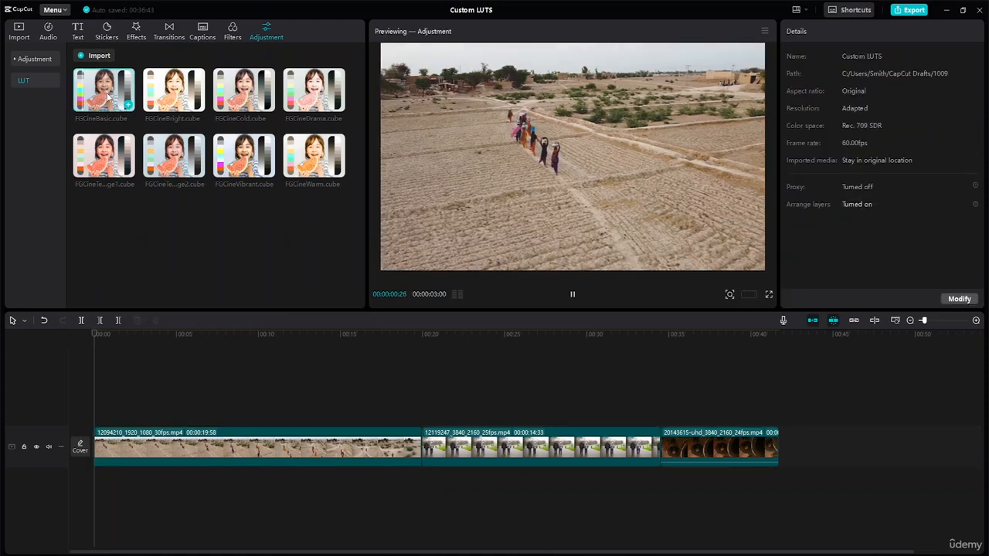
{"action": "left_click", "coordinate": [175, 98]}
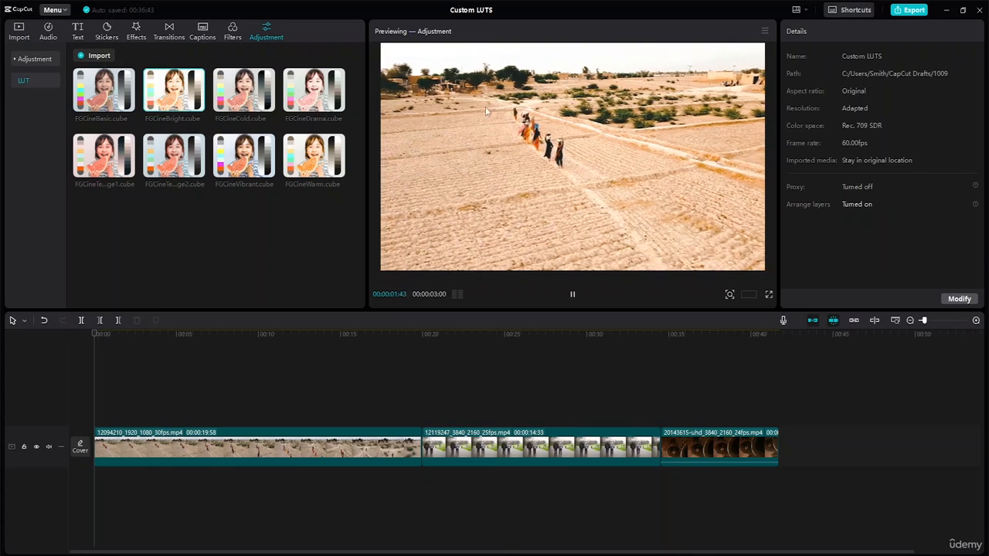
{"action": "left_click", "coordinate": [238, 100]}
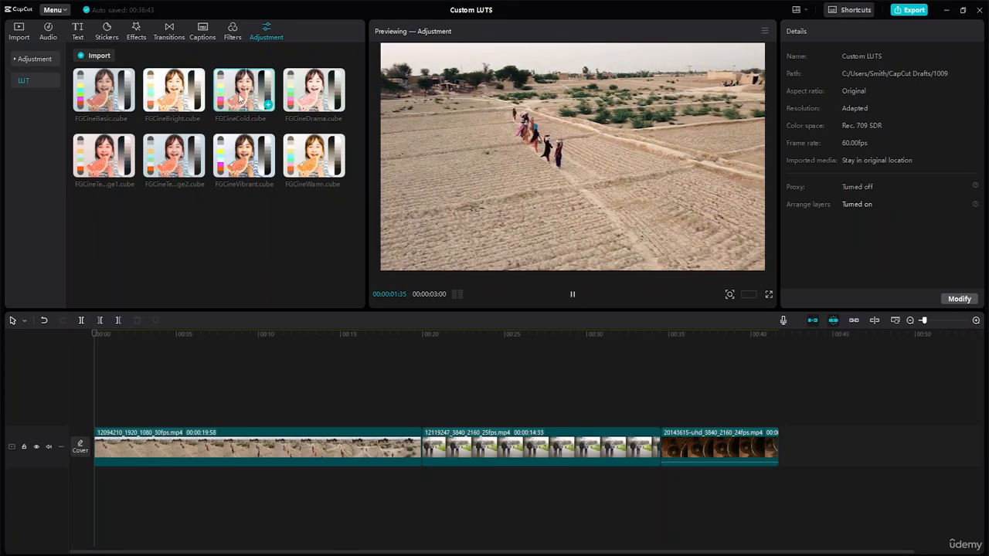
{"action": "left_click", "coordinate": [314, 91]}
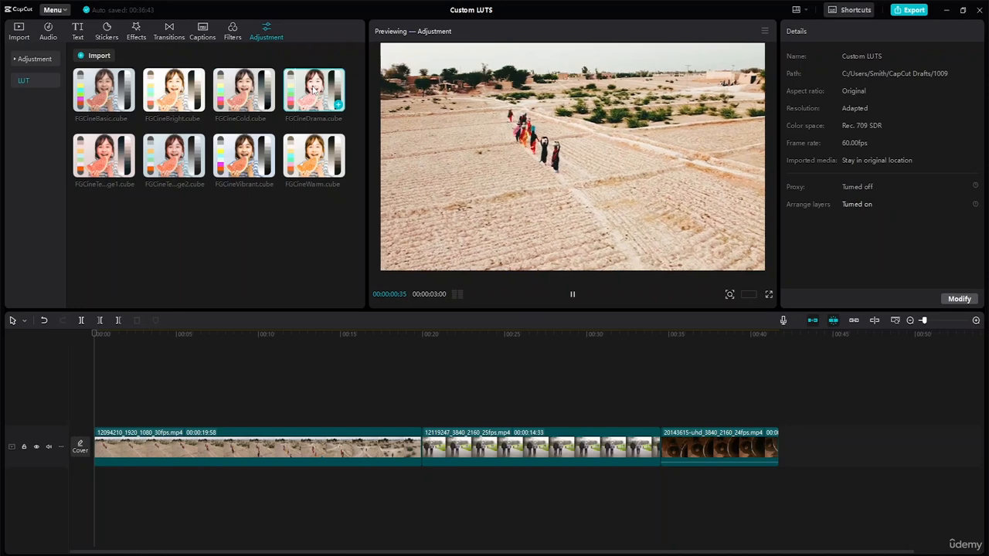
{"action": "left_click", "coordinate": [104, 154]}
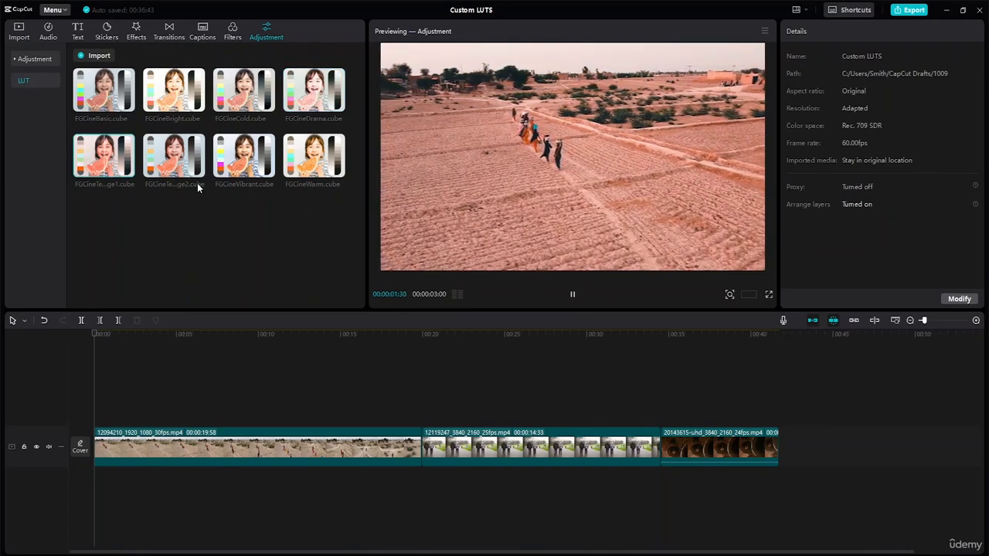
{"action": "left_click", "coordinate": [169, 163]}
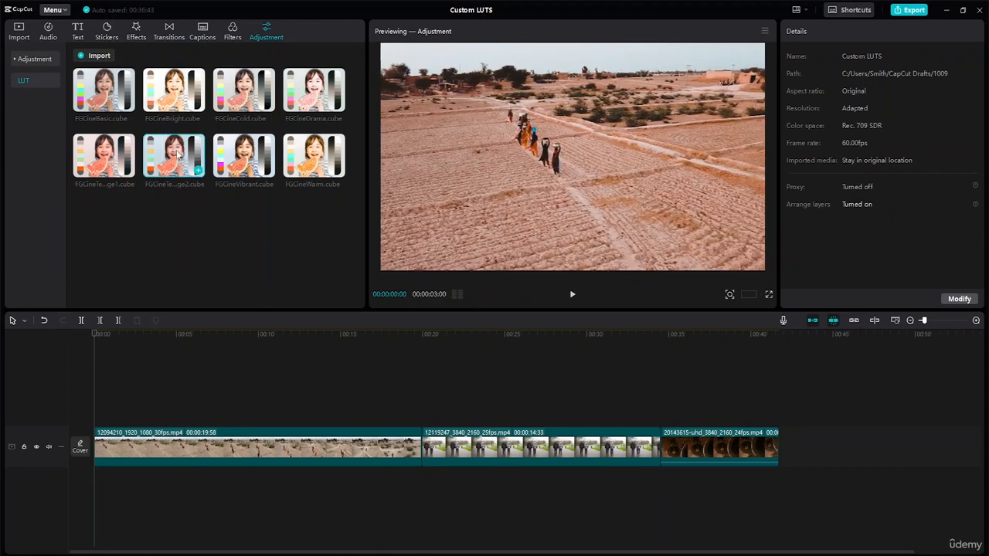
{"action": "left_click_drag", "start_coordinate": [174, 154], "coordinate": [176, 178]}
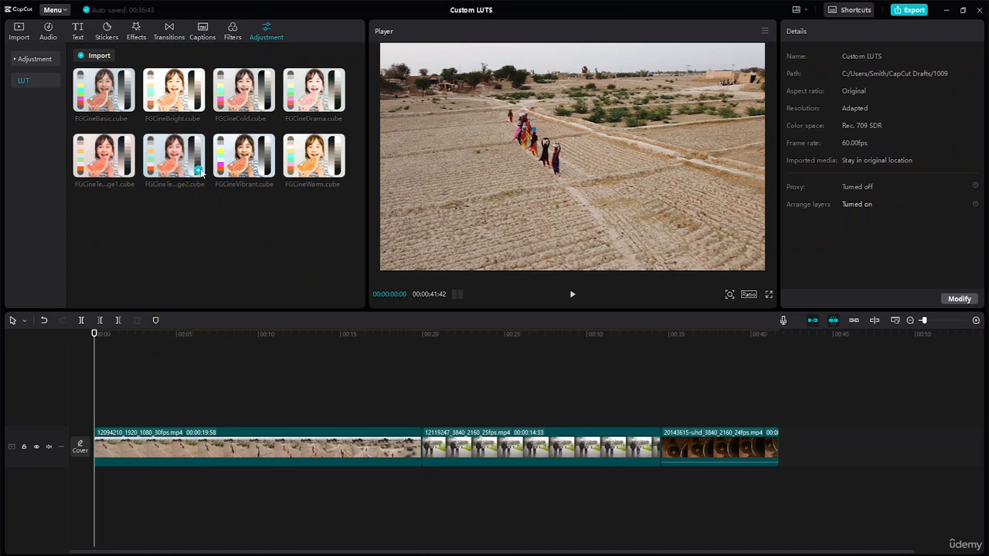
Try FGCineTealOrange2.cube as an adjustment layer above the first clip, shift it slightly along the timeline, and delete it.
{"action": "left_click", "coordinate": [200, 172]}
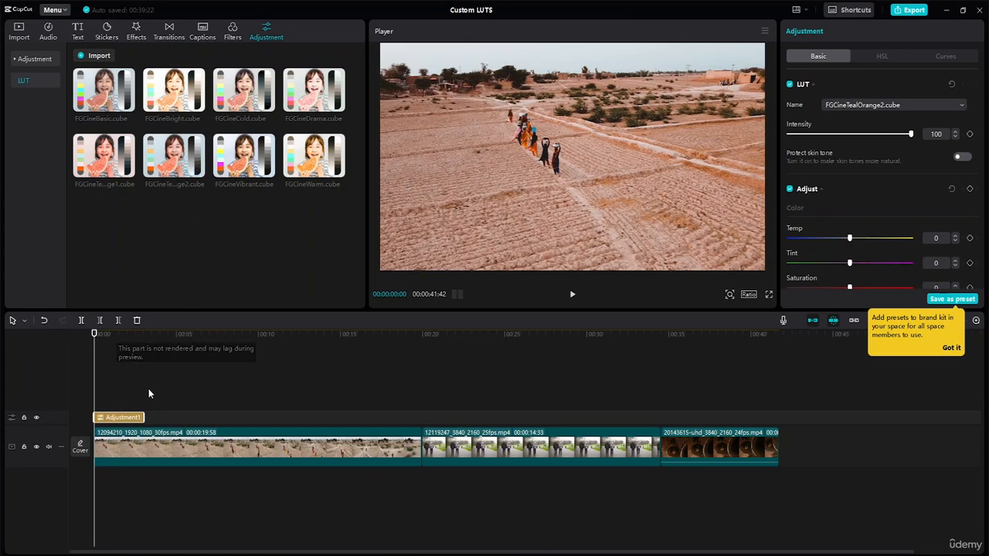
{"action": "mouse_move", "coordinate": [127, 419]}
{"action": "left_mouse_down"}
{"action": "mouse_move", "coordinate": [140, 440]}
{"action": "mouse_move", "coordinate": [139, 419]}
{"action": "left_mouse_up"}
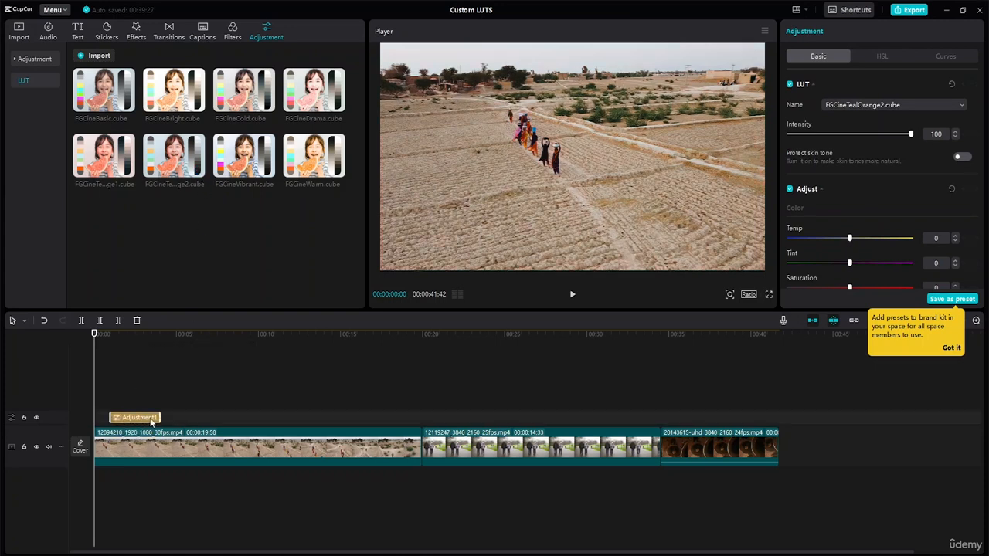
{"action": "key", "text": "Delete"}
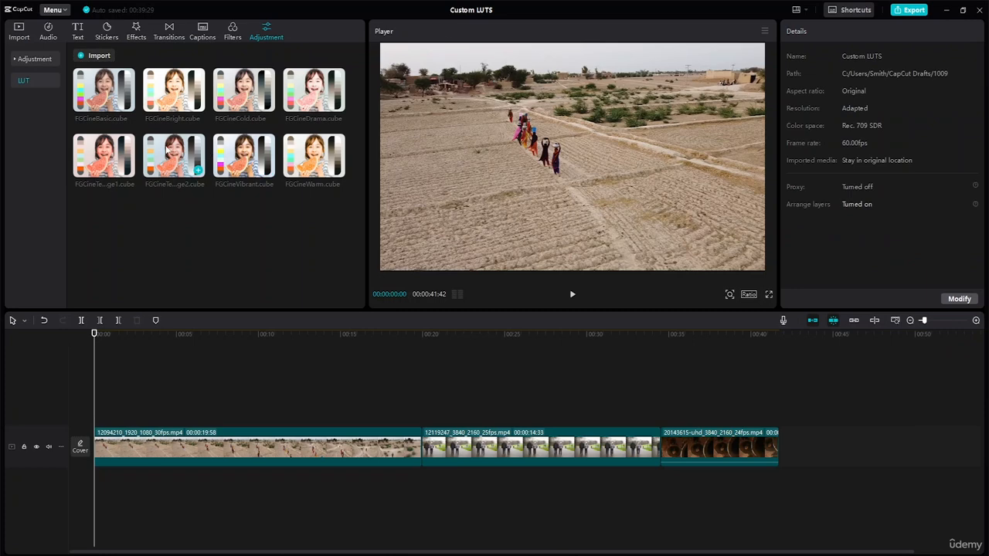
Preview the FGCineTealOrange2 and FGCineVibrant LUTs on the first clip's footage and open the custom adjustment category.
{"action": "left_click", "coordinate": [167, 150]}
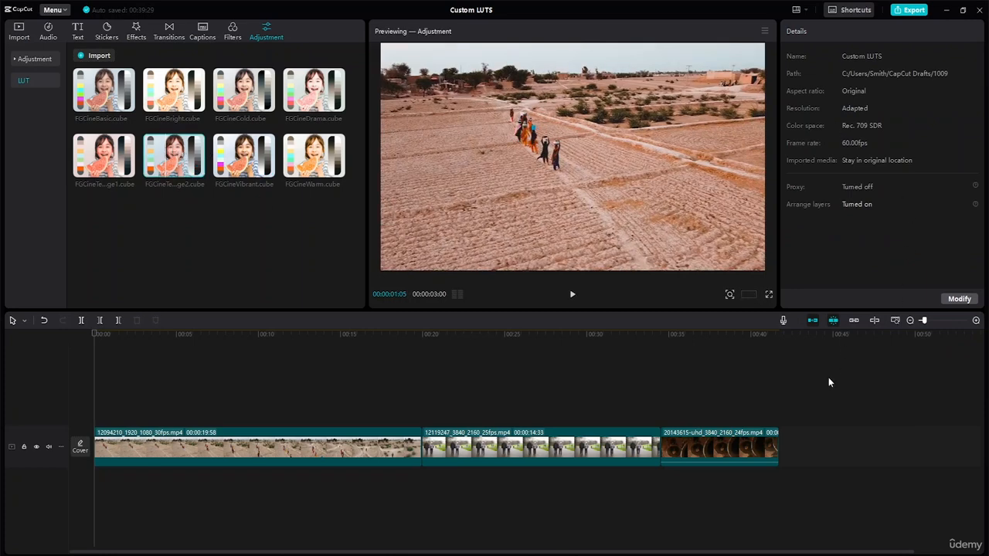
{"action": "left_click", "coordinate": [263, 454]}
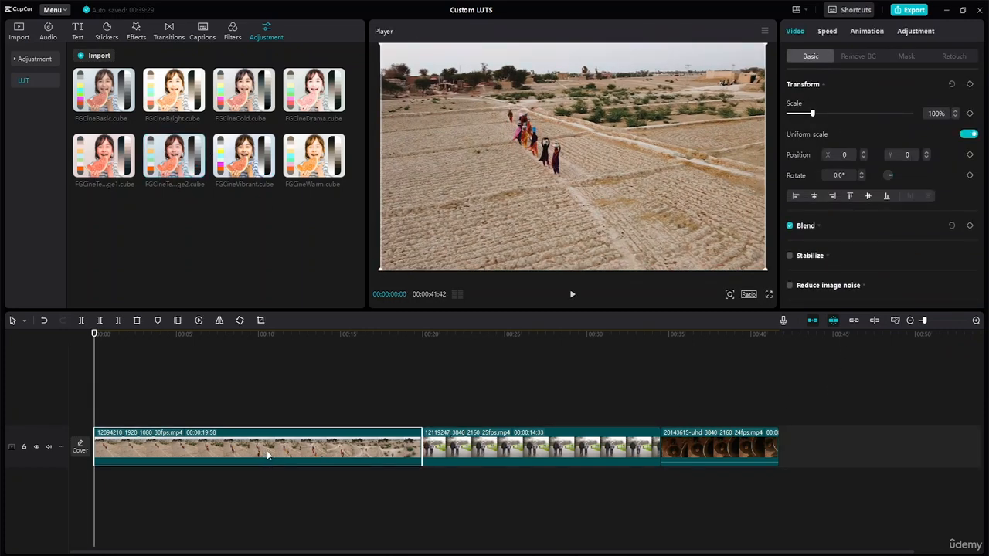
{"action": "mouse_move", "coordinate": [268, 171]}
{"action": "left_click", "coordinate": [241, 161]}
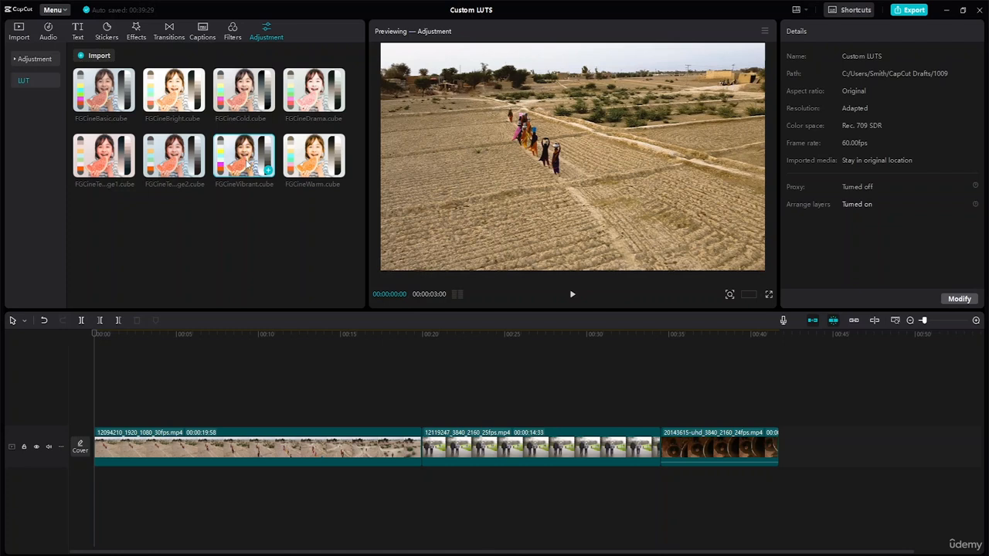
{"action": "left_click", "coordinate": [16, 61]}
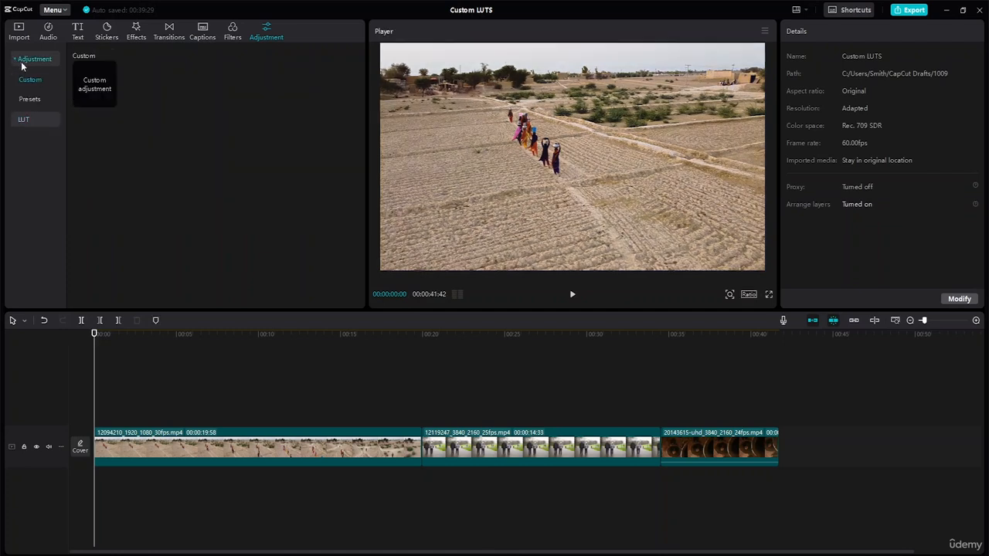
Add the FGCineTealOrange2.cube LUT as an adjustment layer above the first clip and extend it almost to that clip's end.
{"action": "left_click", "coordinate": [44, 101]}
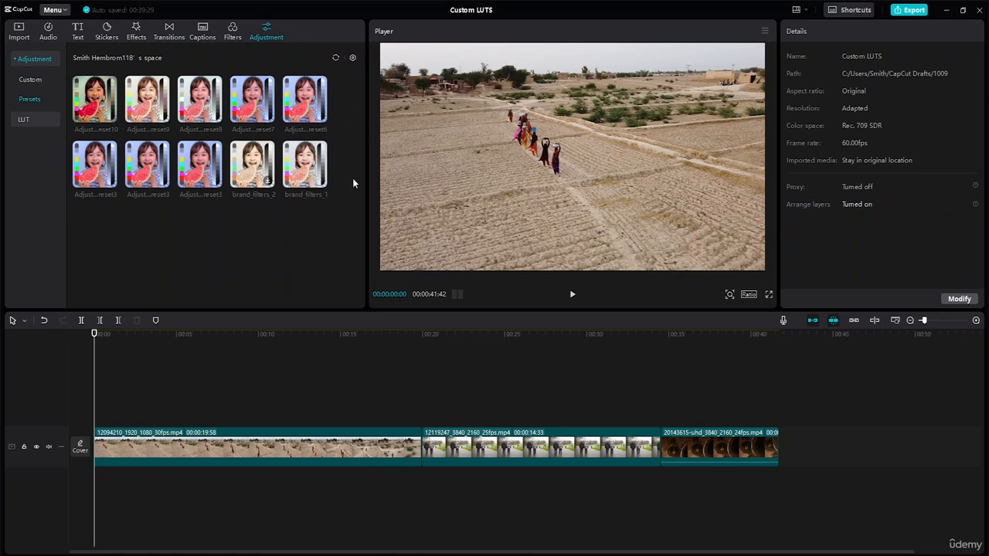
{"action": "left_click", "coordinate": [39, 118]}
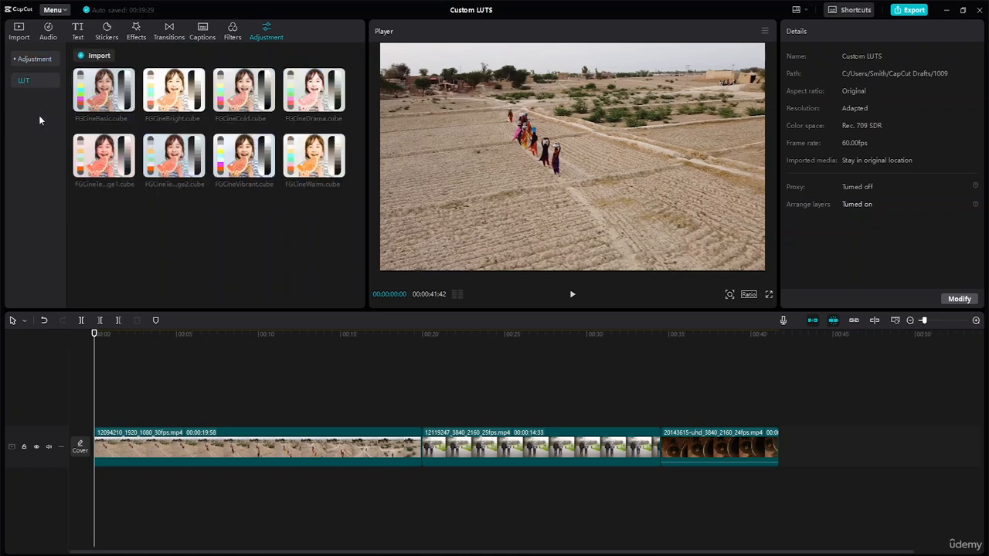
{"action": "left_click", "coordinate": [168, 165]}
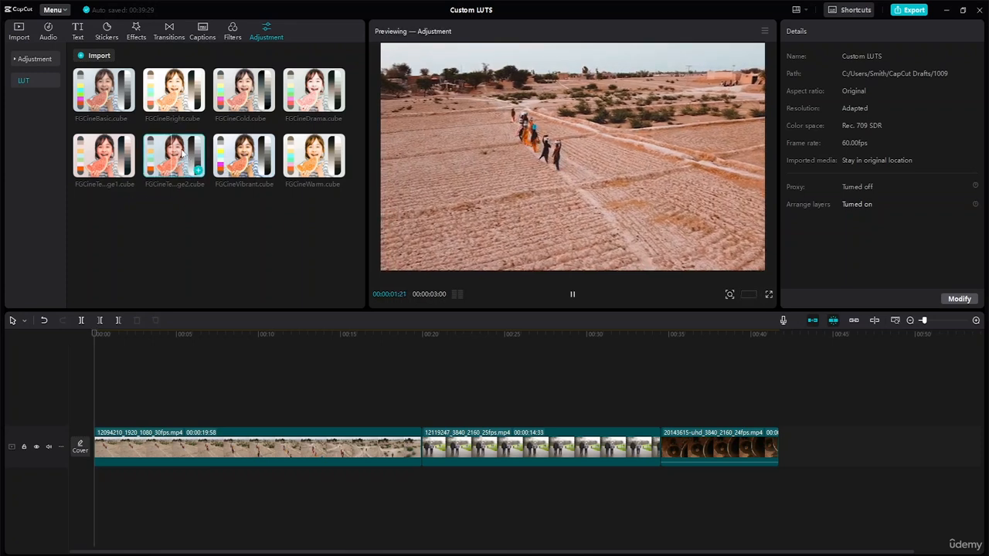
{"action": "mouse_move", "coordinate": [177, 158]}
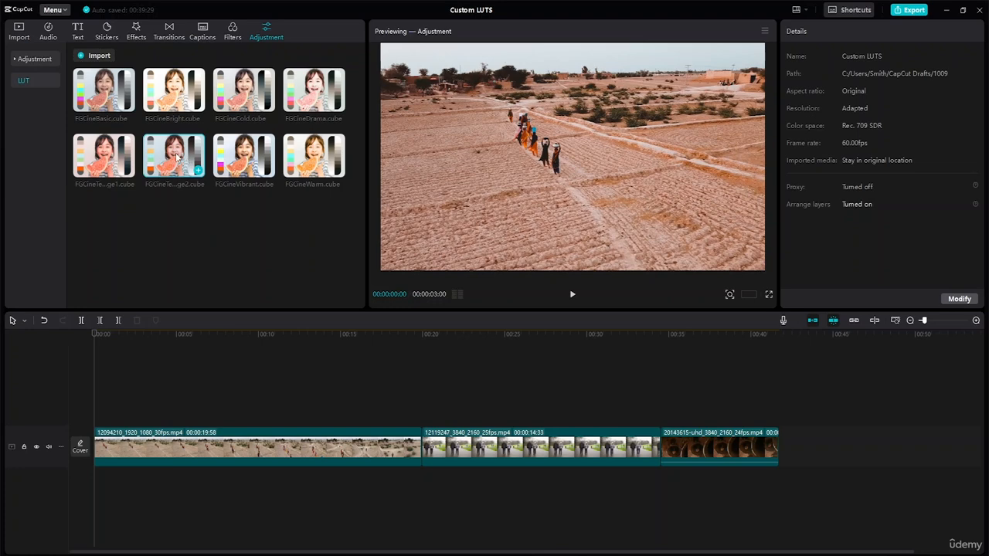
{"action": "left_click_drag", "start_coordinate": [178, 158], "coordinate": [97, 419]}
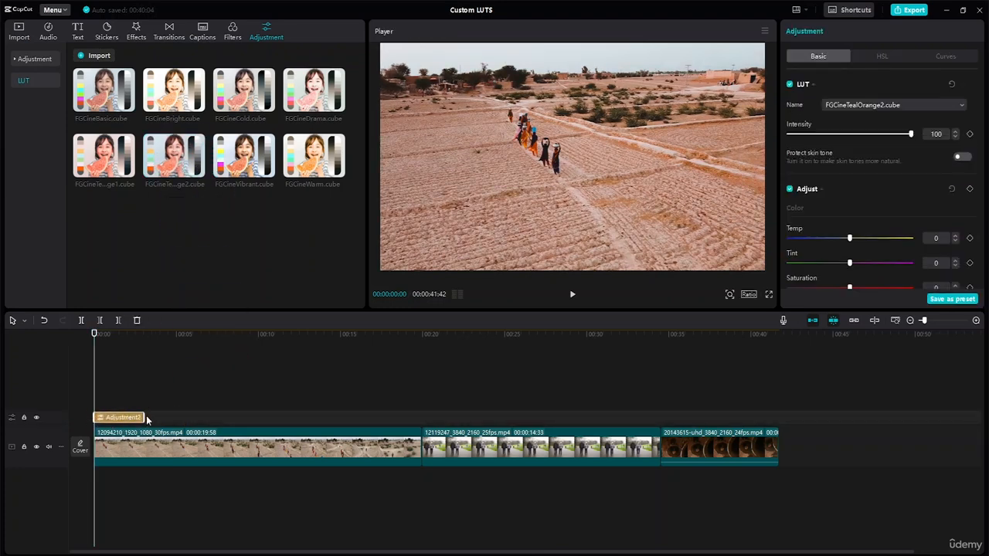
{"action": "left_click_drag", "start_coordinate": [144, 417], "coordinate": [417, 445]}
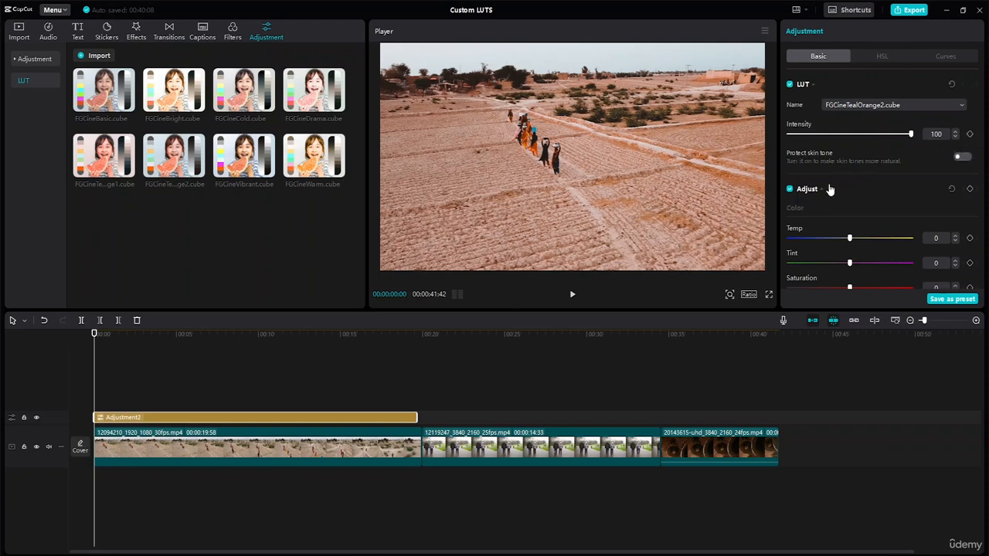
Keyframe the adjustment layer's LUT intensity at 0 at the timeline start and 100 at 00:00:02:59.
{"action": "left_click_drag", "start_coordinate": [911, 135], "coordinate": [739, 142]}
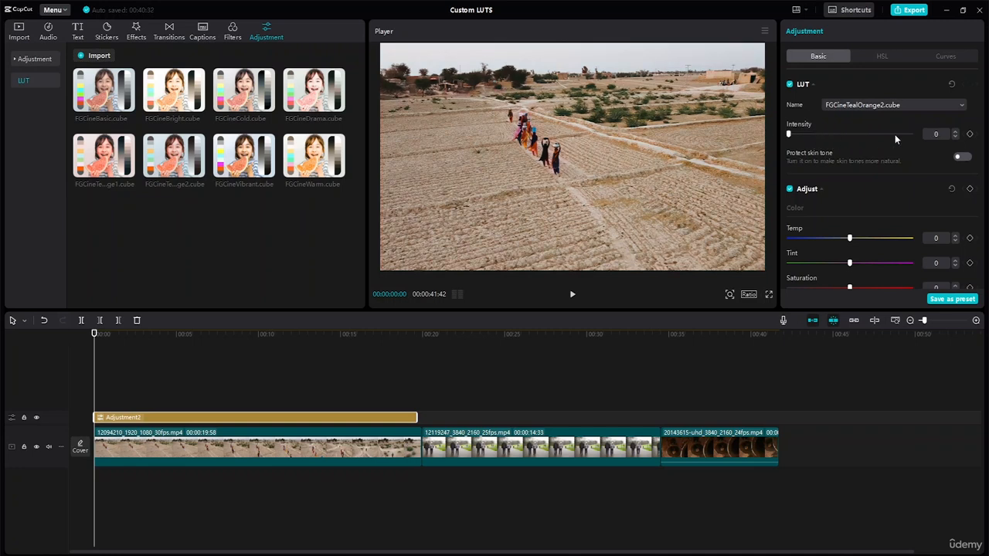
{"action": "left_click", "coordinate": [970, 135]}
{"action": "left_click_drag", "start_coordinate": [93, 333], "coordinate": [143, 336]}
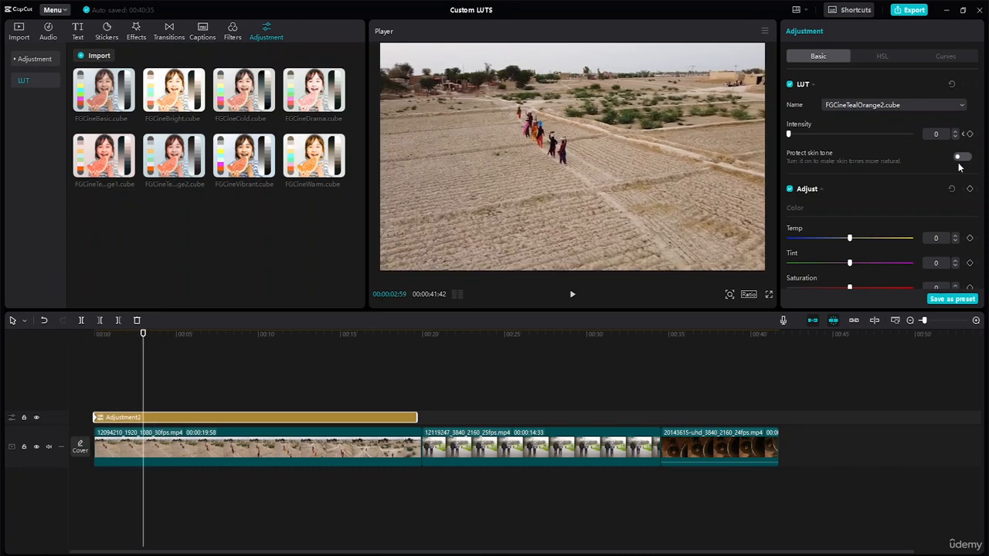
{"action": "left_click_drag", "start_coordinate": [794, 136], "coordinate": [885, 145]}
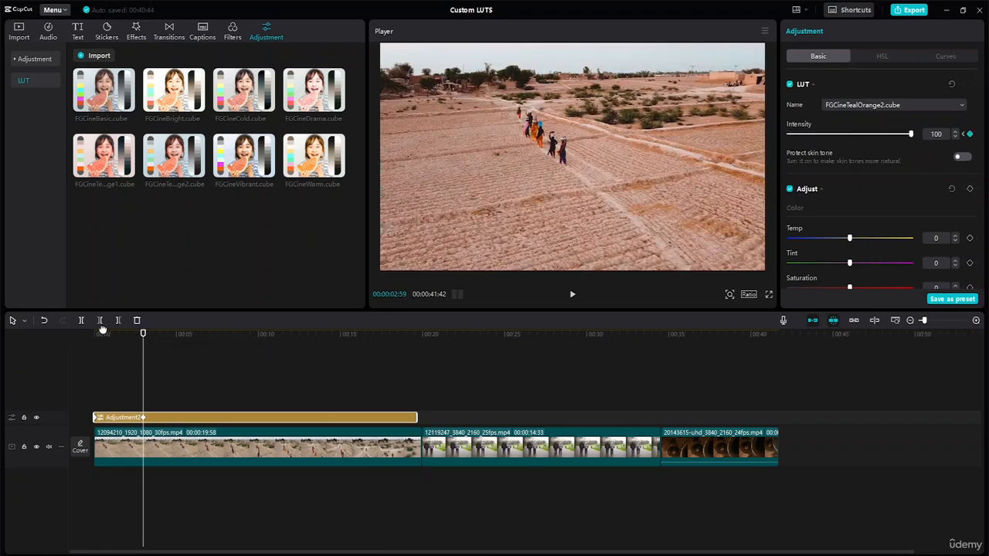
{"action": "key", "text": "super+Left"}
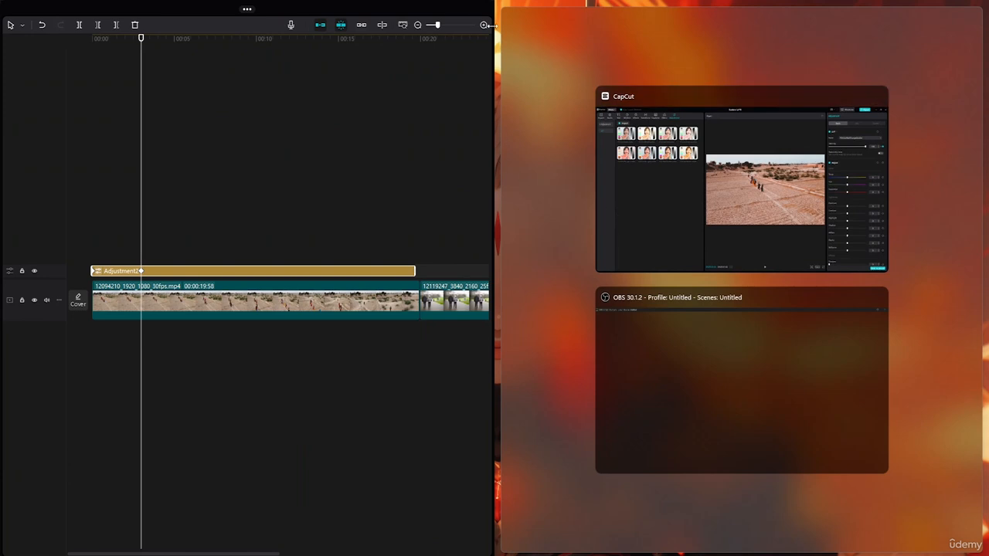
{"action": "left_click", "coordinate": [434, 98]}
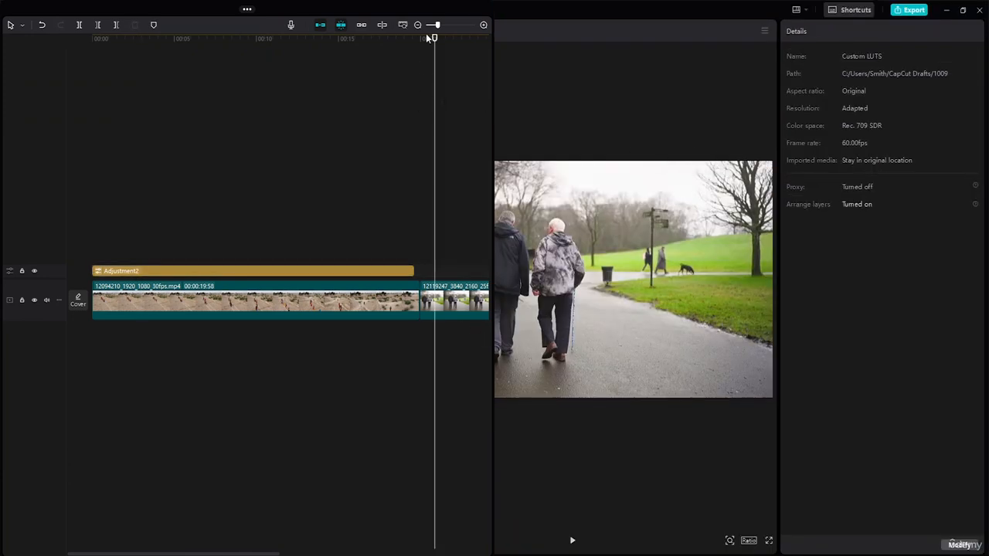
{"action": "left_click_drag", "start_coordinate": [432, 37], "coordinate": [52, 49]}
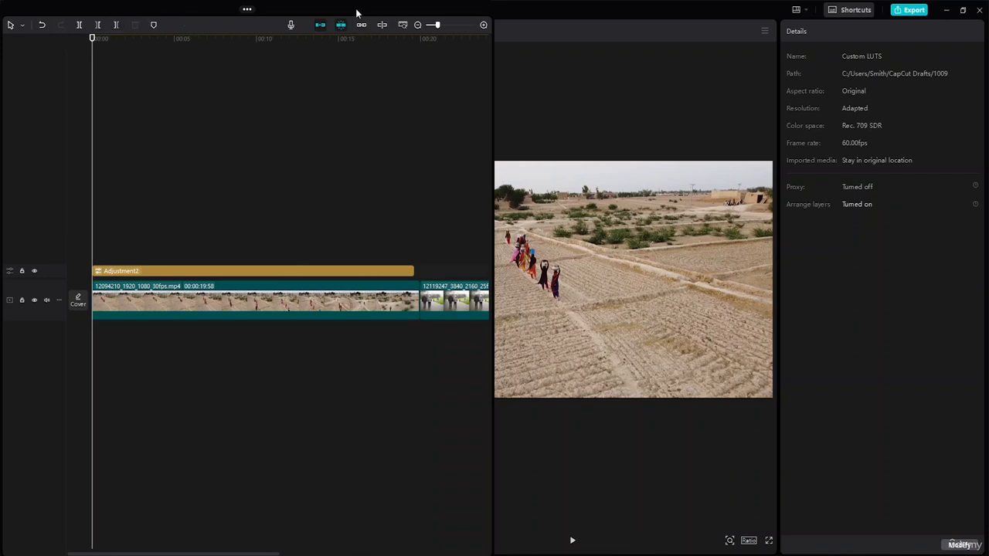
{"action": "mouse_move", "coordinate": [248, 10]}
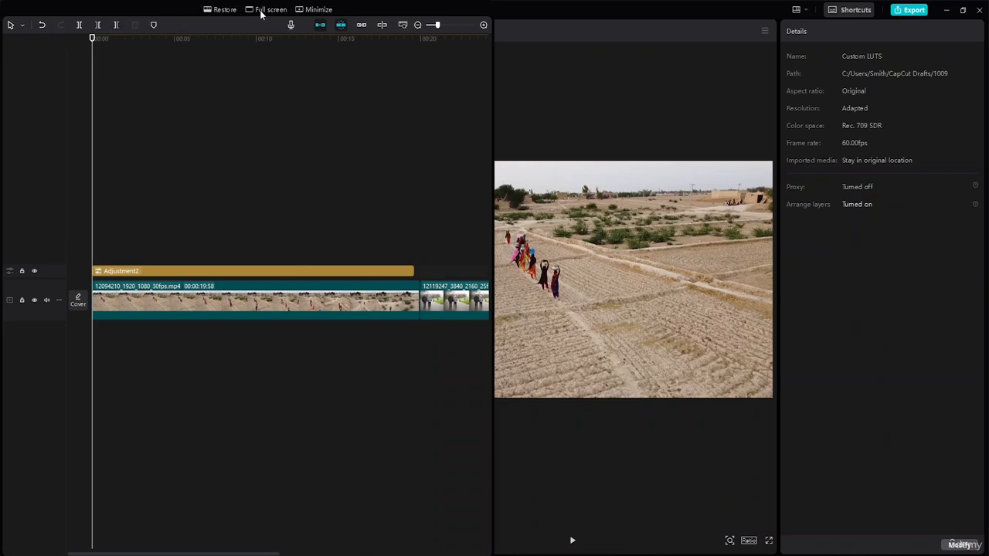
{"action": "left_click", "coordinate": [224, 9]}
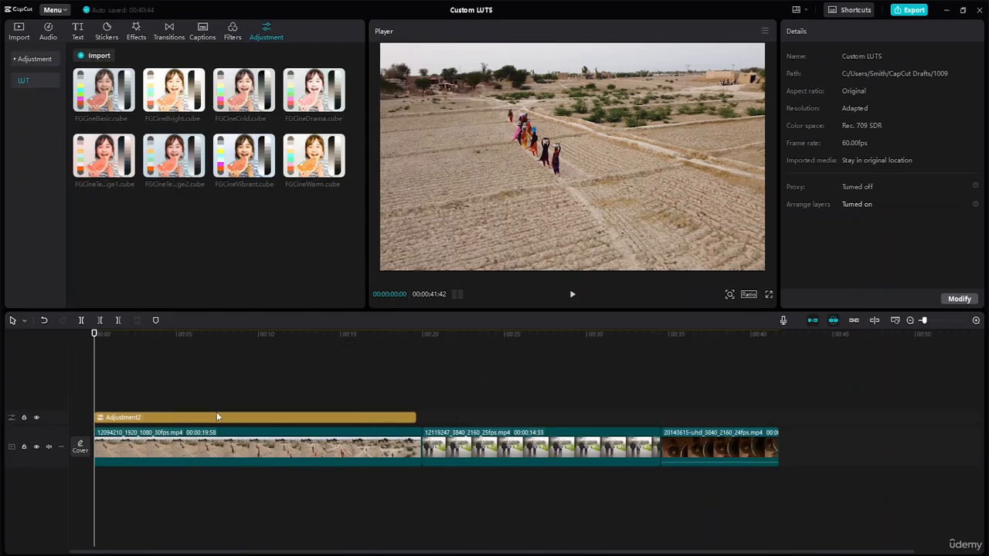
Play the LUT fade-in, then keyframe the adjustment layer's Temp at 10 at 00:00:04:56 and -15 at 00:00:18:25.
{"action": "left_click", "coordinate": [153, 443]}
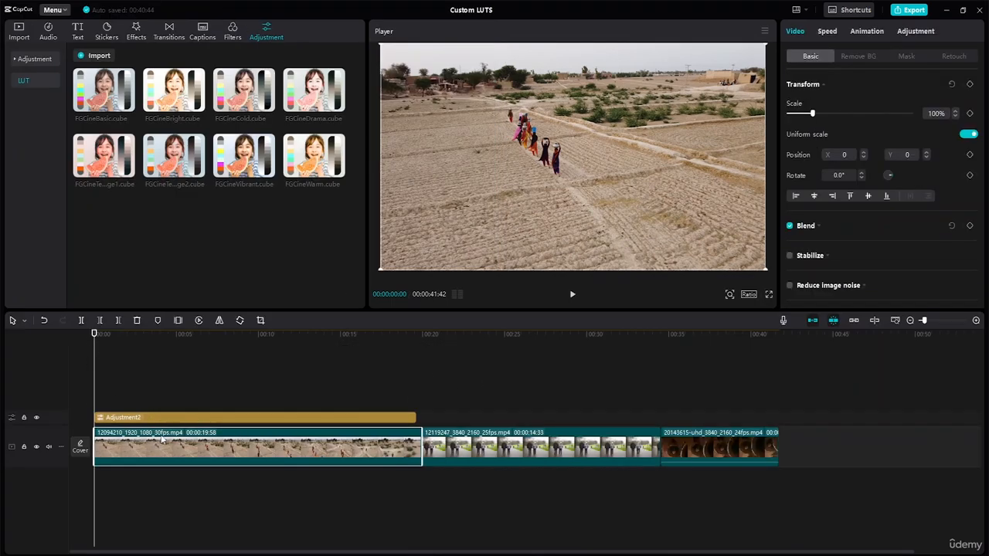
{"action": "key", "text": "space"}
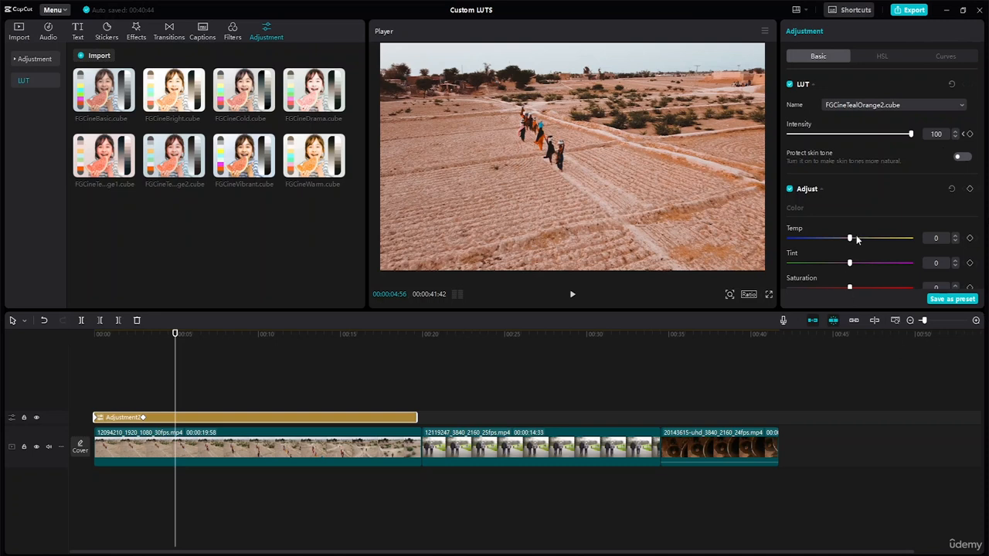
{"action": "mouse_move", "coordinate": [849, 239]}
{"action": "left_mouse_down"}
{"action": "mouse_move", "coordinate": [799, 239]}
{"action": "mouse_move", "coordinate": [875, 251]}
{"action": "mouse_move", "coordinate": [850, 248]}
{"action": "mouse_move", "coordinate": [860, 246]}
{"action": "left_mouse_up"}
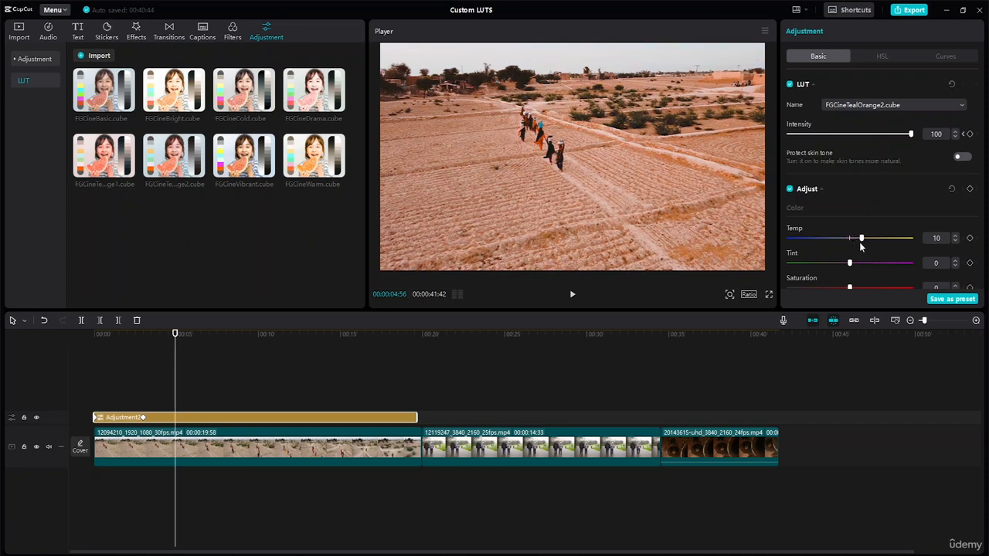
{"action": "left_click", "coordinate": [970, 238]}
{"action": "left_click_drag", "start_coordinate": [176, 333], "coordinate": [396, 347]}
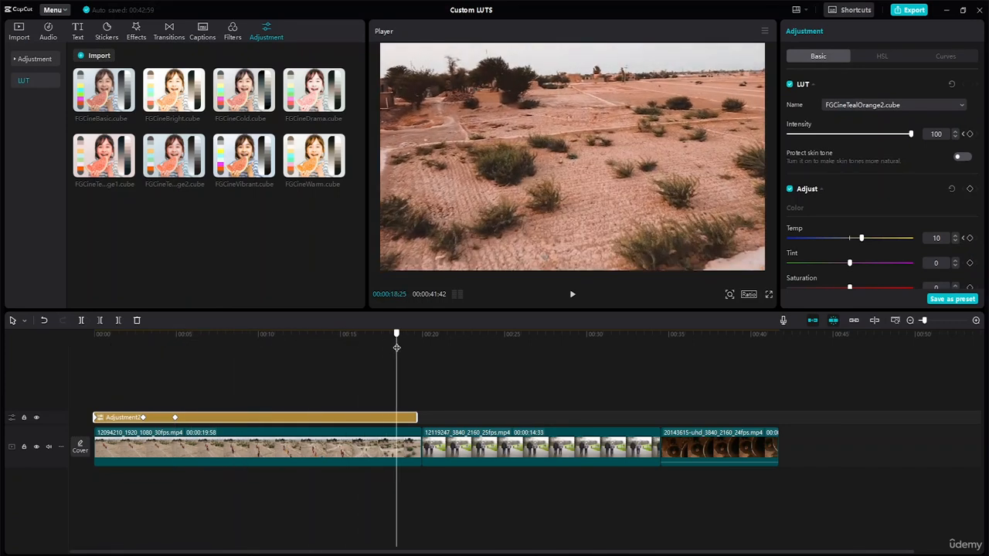
{"action": "left_click_drag", "start_coordinate": [862, 238], "coordinate": [831, 237]}
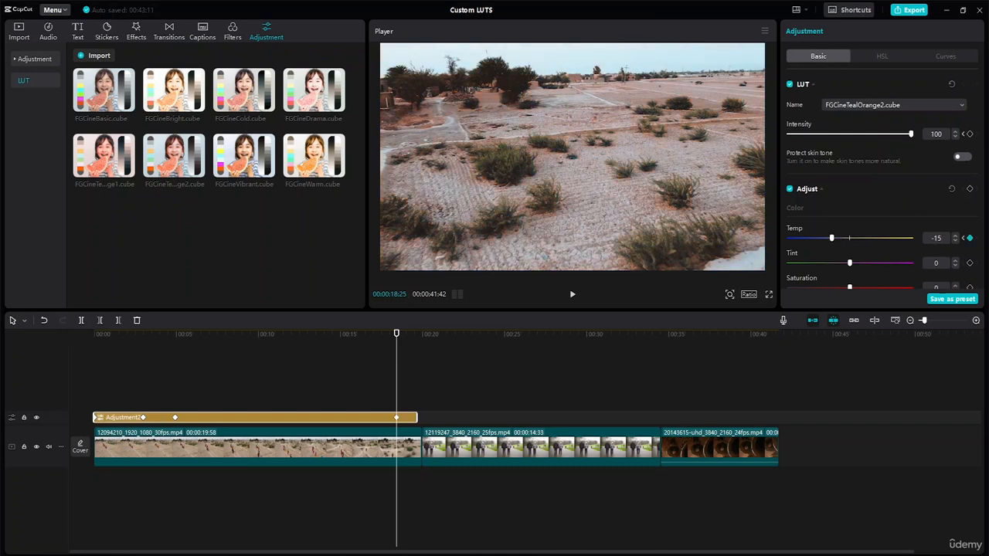
Play the first clip from the beginning to review the animated LUT intensity and temperature.
{"action": "left_click_drag", "start_coordinate": [396, 336], "coordinate": [31, 338]}
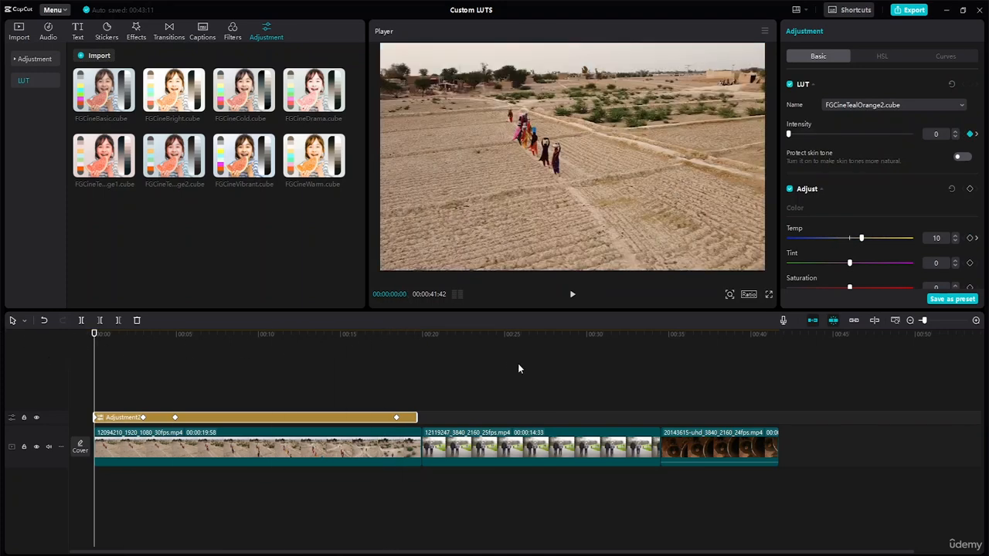
{"action": "key", "text": "space"}
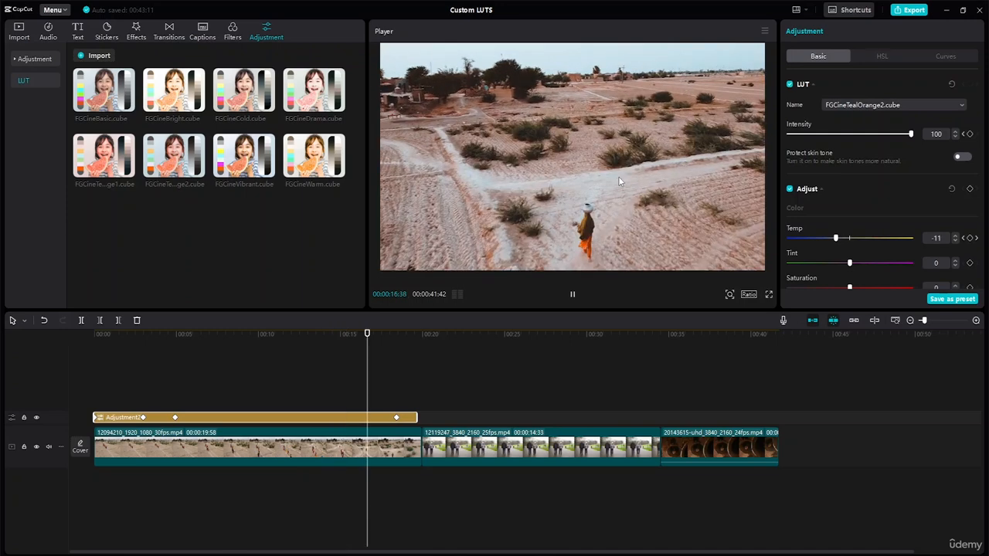
{"action": "key", "text": "space"}
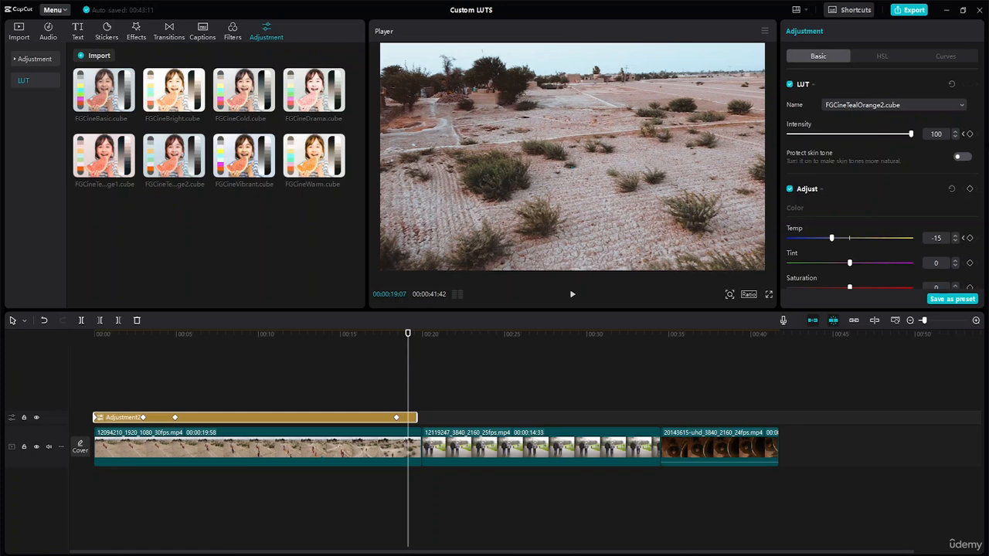
Examine the color, lightness and effects settings of the adjustment layer and compare them with the first clip's own adjustment settings.
{"action": "scroll", "coordinate": [838, 208], "scroll_direction": "down", "scroll_amount": 5}
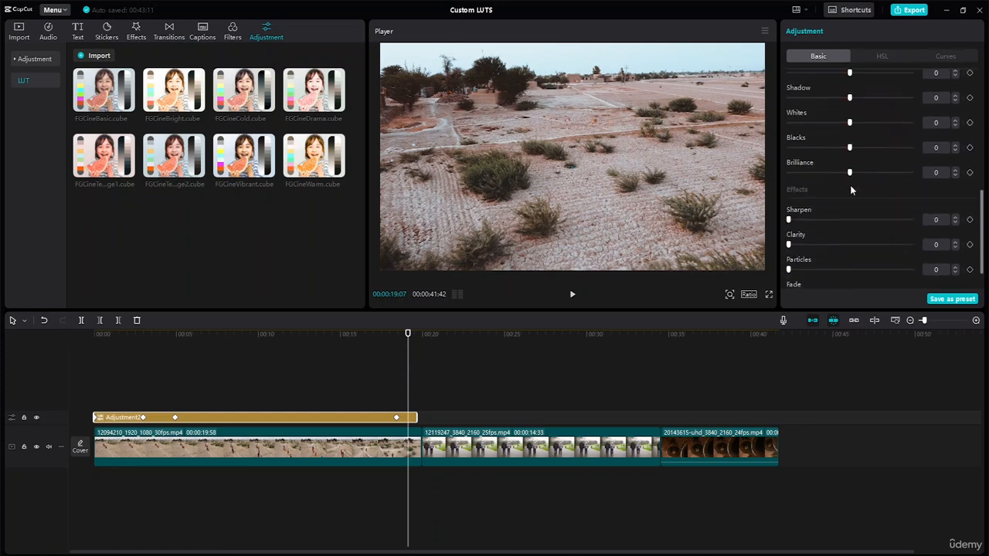
{"action": "scroll", "coordinate": [873, 187], "scroll_direction": "up", "scroll_amount": 5}
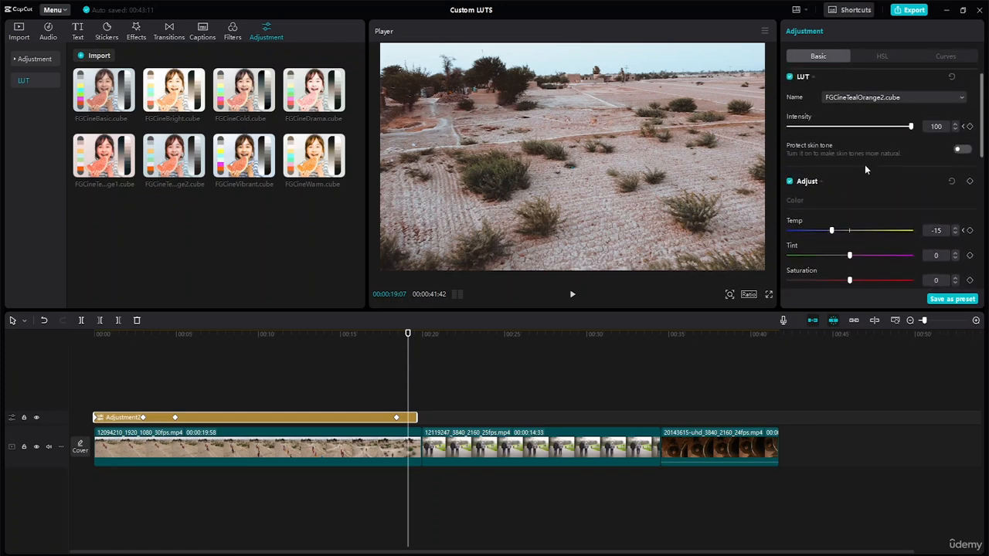
{"action": "scroll", "coordinate": [864, 164], "scroll_direction": "down", "scroll_amount": 1}
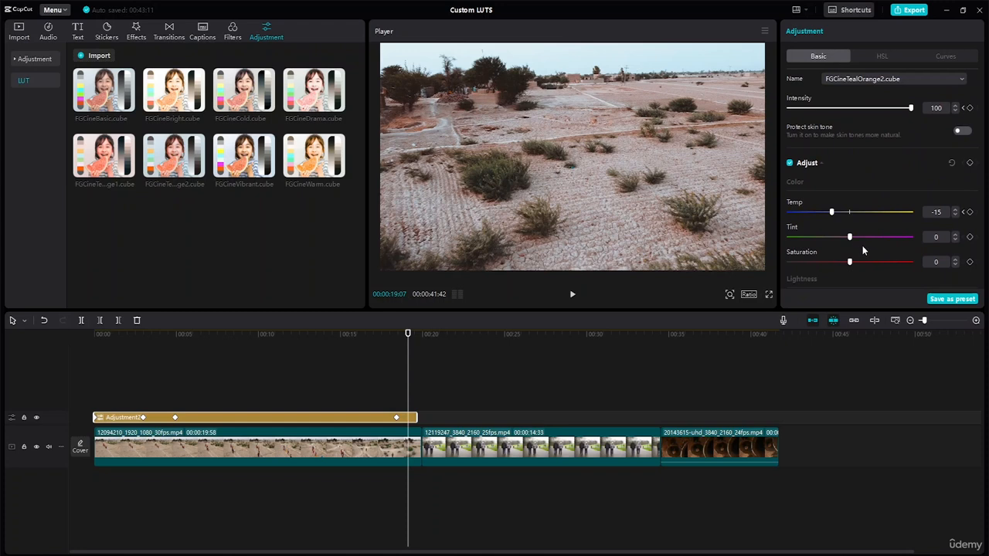
{"action": "scroll", "coordinate": [828, 181], "scroll_direction": "down", "scroll_amount": 3}
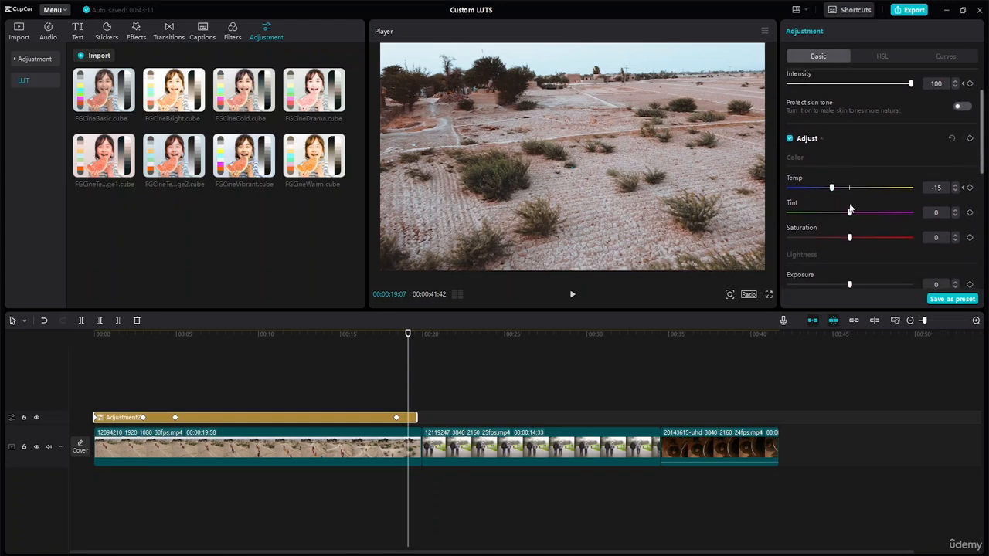
{"action": "scroll", "coordinate": [829, 170], "scroll_direction": "down", "scroll_amount": 4}
{"action": "scroll", "coordinate": [847, 145], "scroll_direction": "up", "scroll_amount": 1}
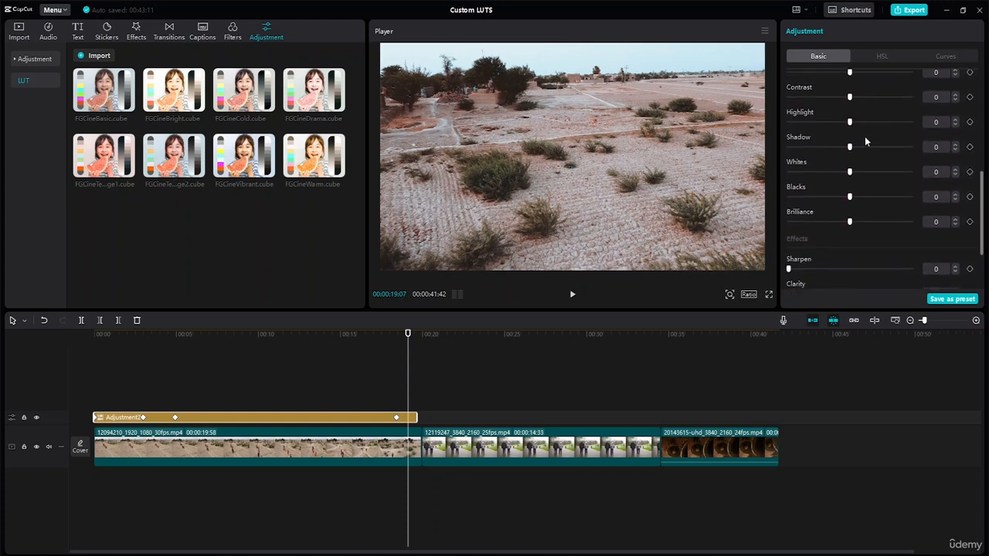
{"action": "scroll", "coordinate": [854, 128], "scroll_direction": "up", "scroll_amount": 1}
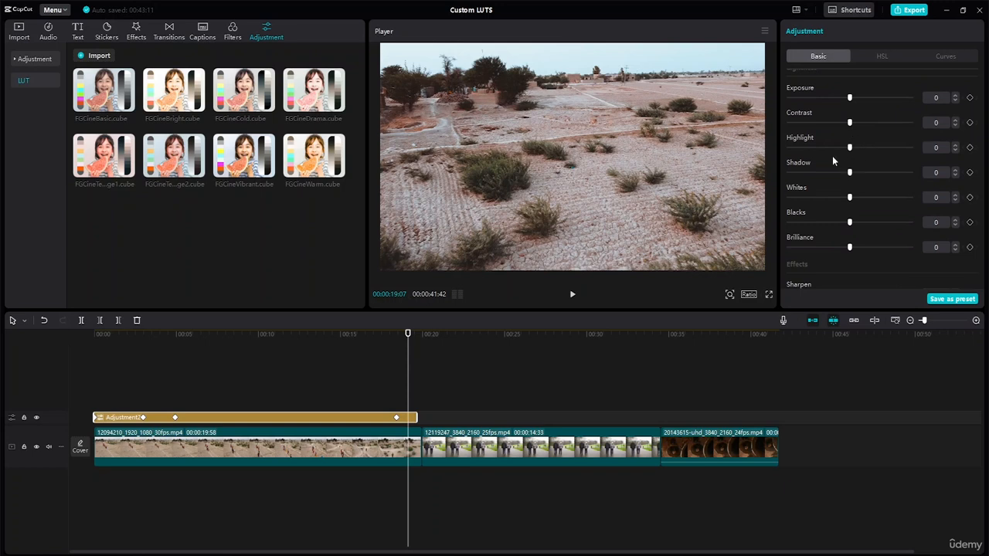
{"action": "scroll", "coordinate": [846, 206], "scroll_direction": "down", "scroll_amount": 3}
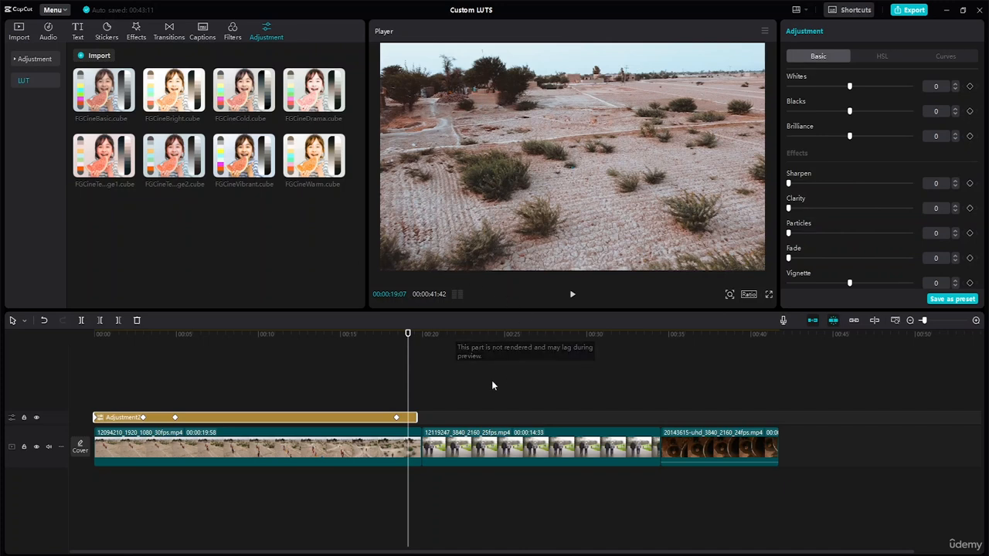
{"action": "left_click", "coordinate": [285, 449]}
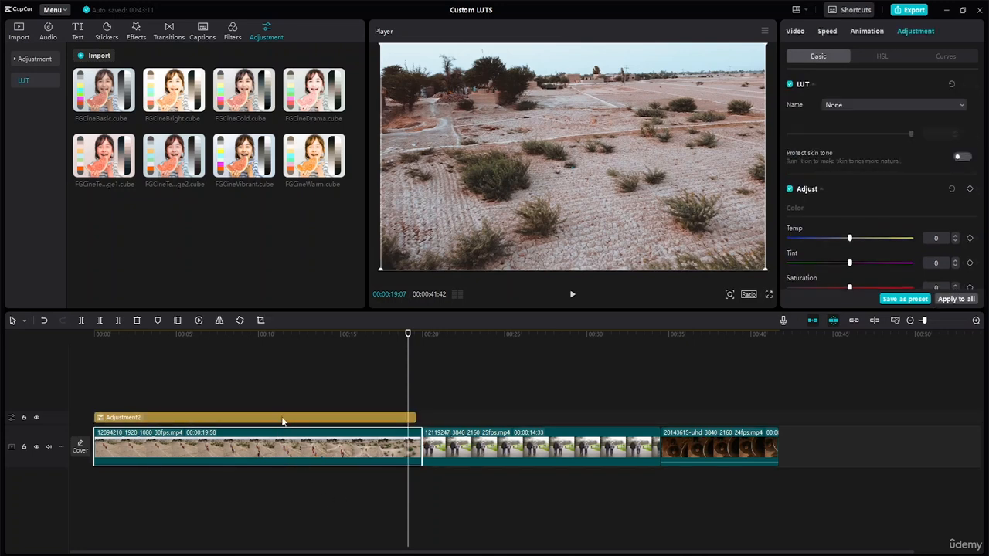
{"action": "left_click", "coordinate": [283, 419]}
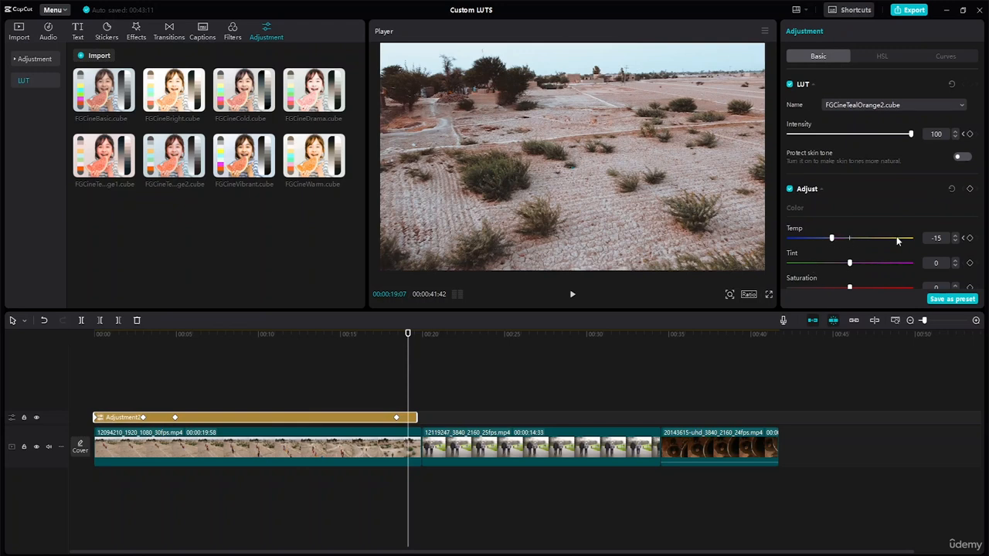
Try the FGCineBright and FGCineVibrant LUTs on the second clip and preview it at 00:00:21:37.
{"action": "left_click", "coordinate": [552, 445]}
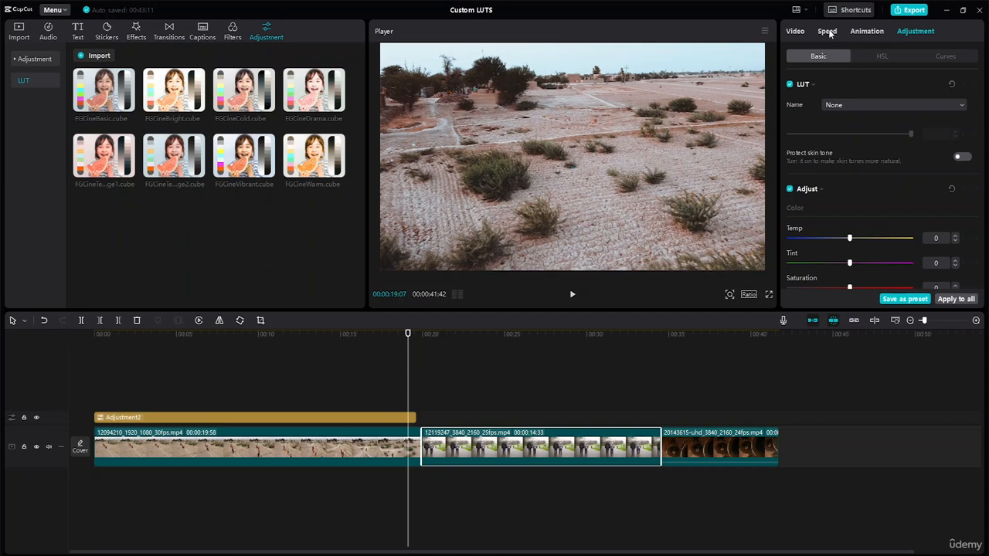
{"action": "left_click", "coordinate": [940, 106]}
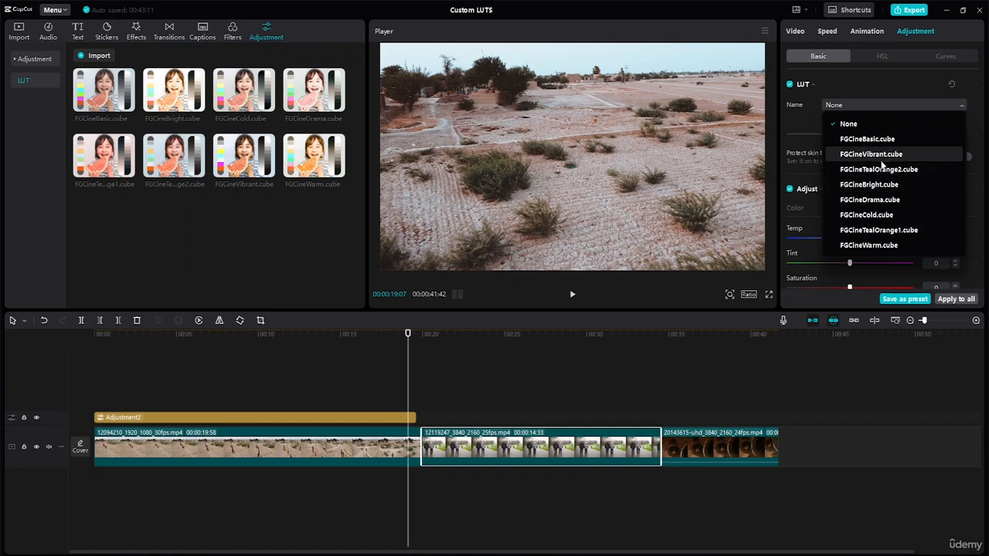
{"action": "left_click", "coordinate": [888, 182]}
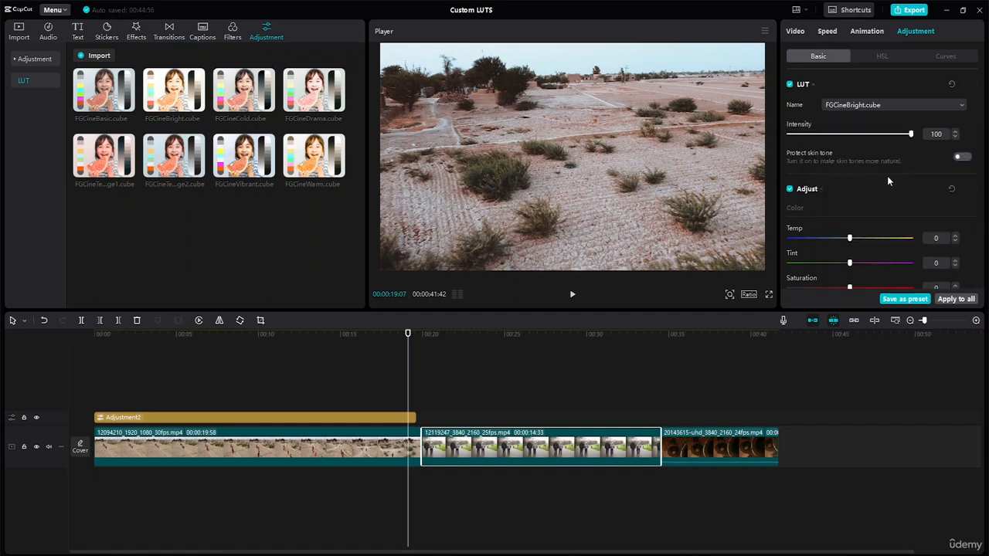
{"action": "left_click", "coordinate": [921, 104]}
{"action": "left_click", "coordinate": [892, 155]}
{"action": "left_click", "coordinate": [901, 104]}
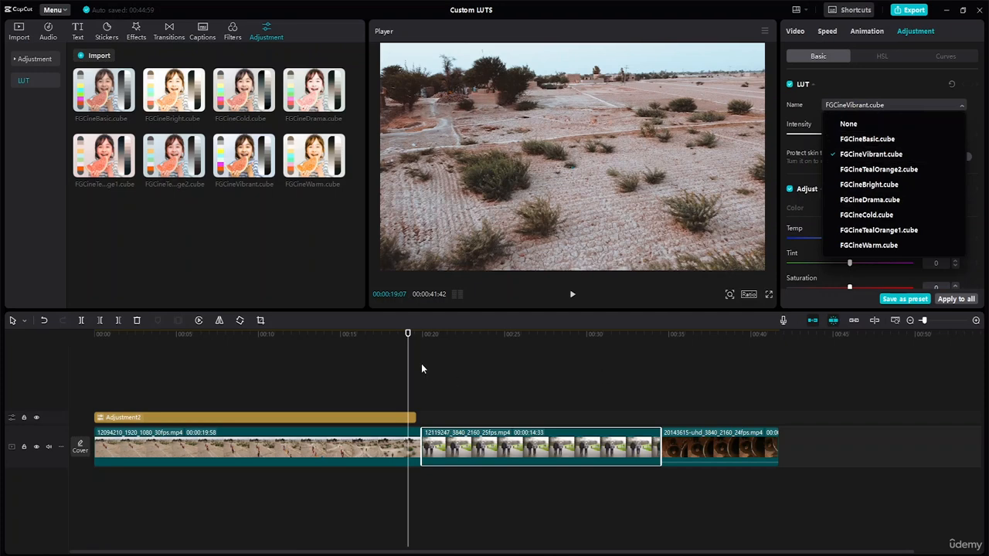
{"action": "left_click_drag", "start_coordinate": [407, 335], "coordinate": [449, 336]}
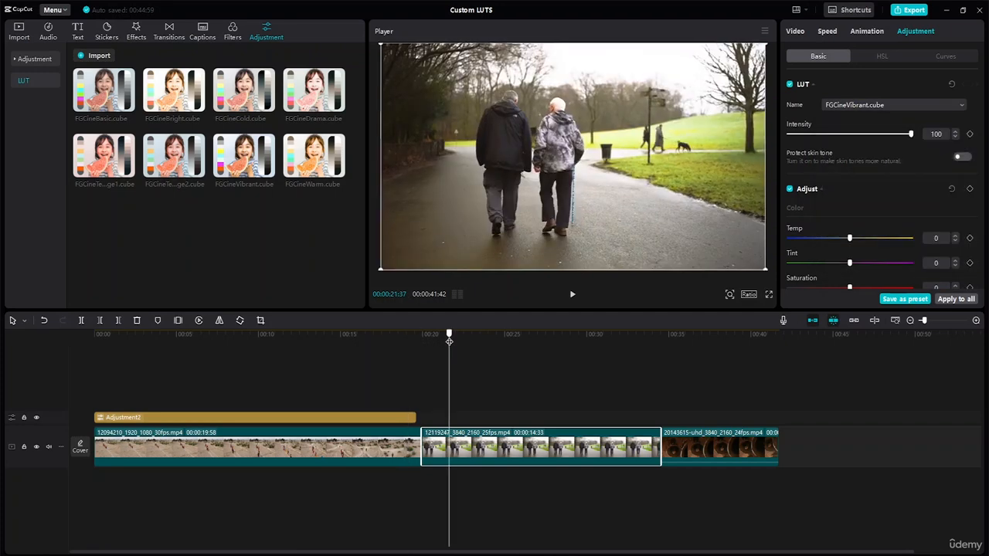
Compare the FGCineBasic, FGCineVibrant and FGCineTealOrange2 LUTs on the second clip and settle on FGCineTealOrange1.
{"action": "left_click", "coordinate": [908, 104]}
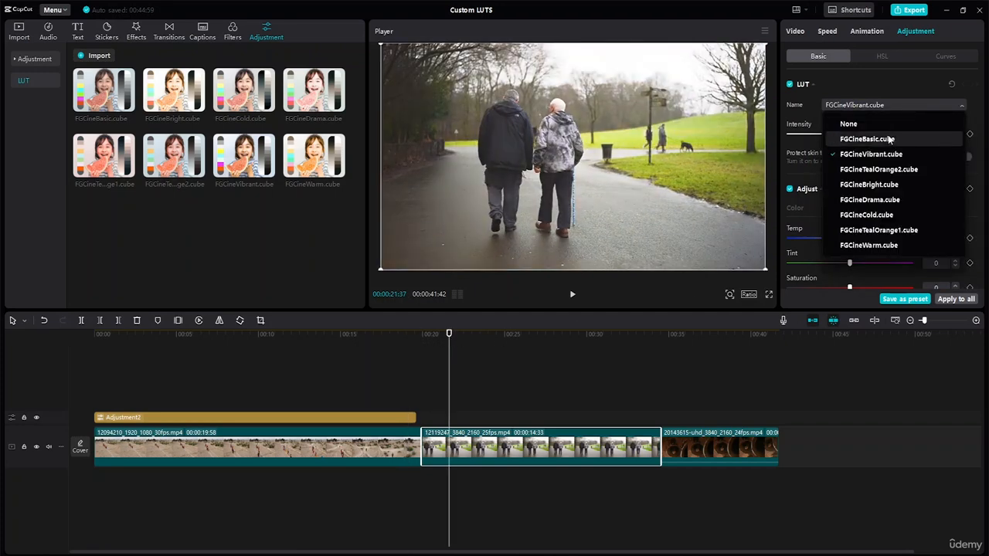
{"action": "left_click", "coordinate": [897, 139]}
{"action": "left_click", "coordinate": [937, 105]}
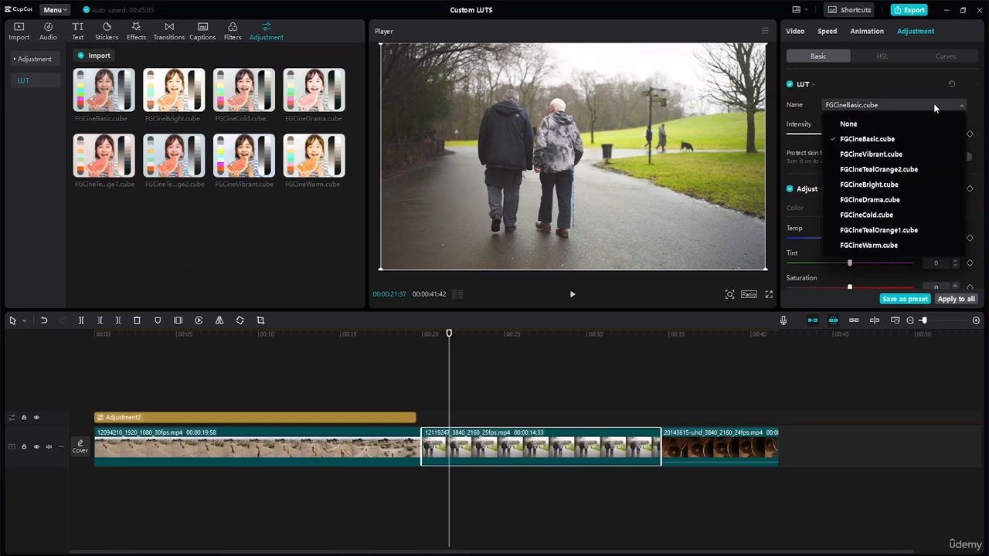
{"action": "left_click", "coordinate": [908, 154]}
{"action": "left_click", "coordinate": [945, 105]}
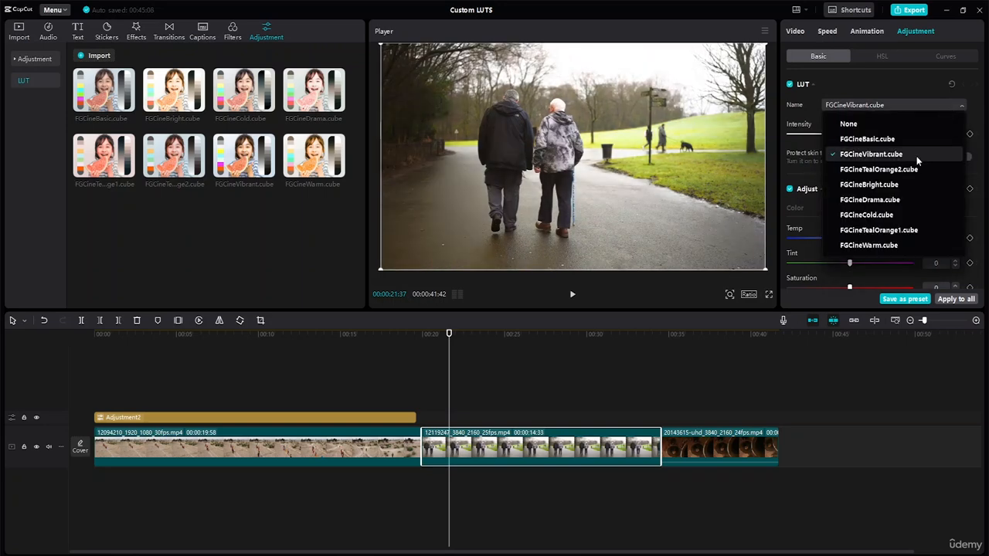
{"action": "left_click", "coordinate": [911, 167]}
{"action": "left_click", "coordinate": [934, 108]}
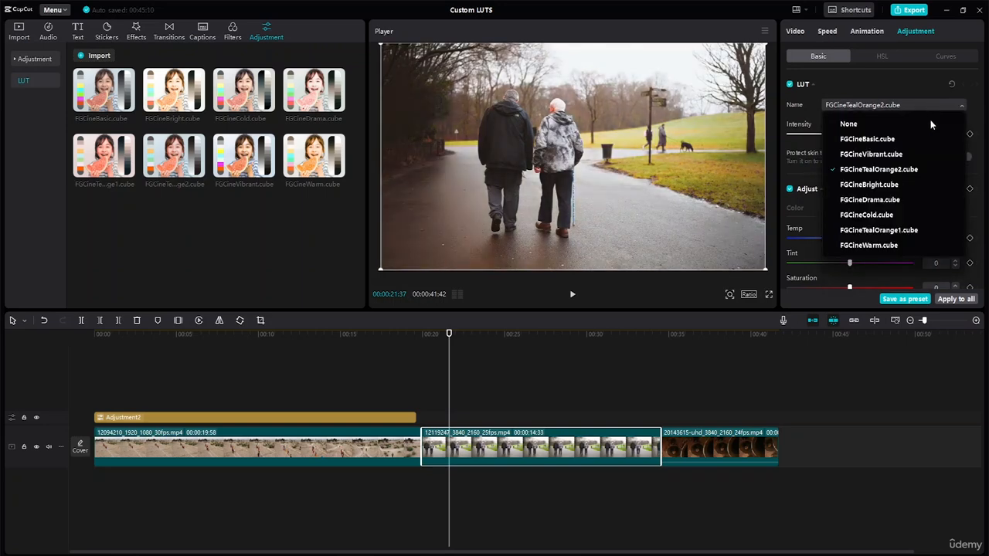
{"action": "left_click", "coordinate": [911, 230]}
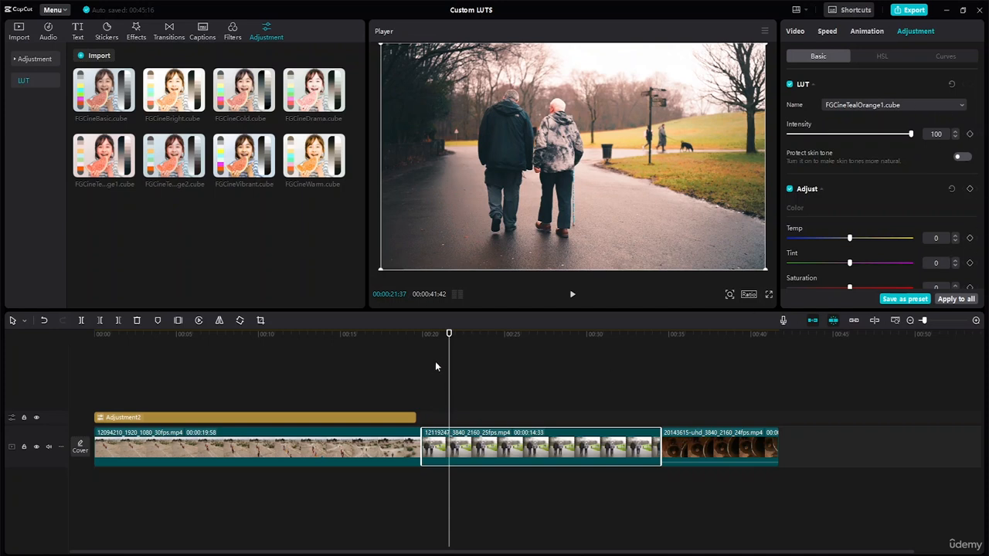
Keyframe the second clip's LUT intensity at 0 at 00:00:19:58 and 100 at 00:00:22:58.
{"action": "left_click_drag", "start_coordinate": [449, 334], "coordinate": [421, 340]}
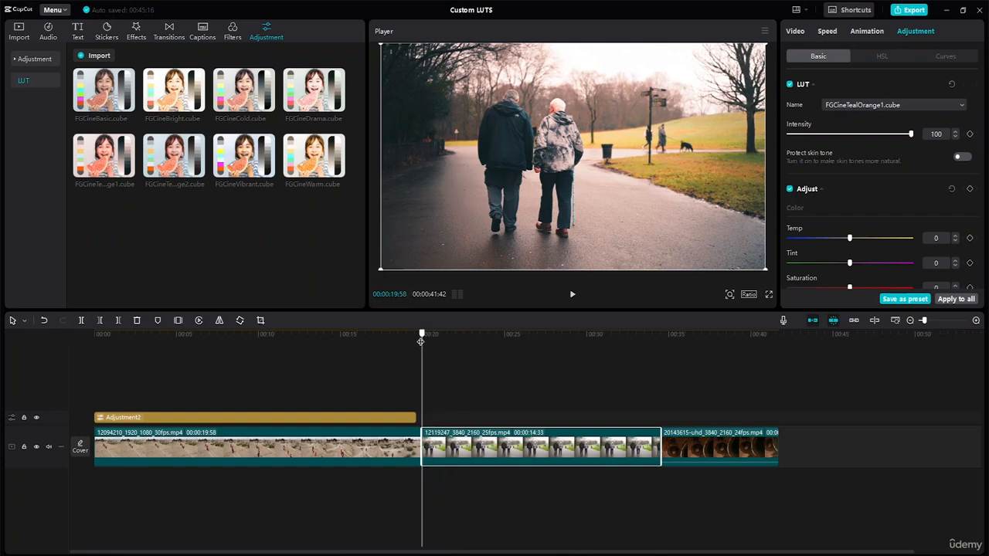
{"action": "left_click_drag", "start_coordinate": [910, 135], "coordinate": [684, 148]}
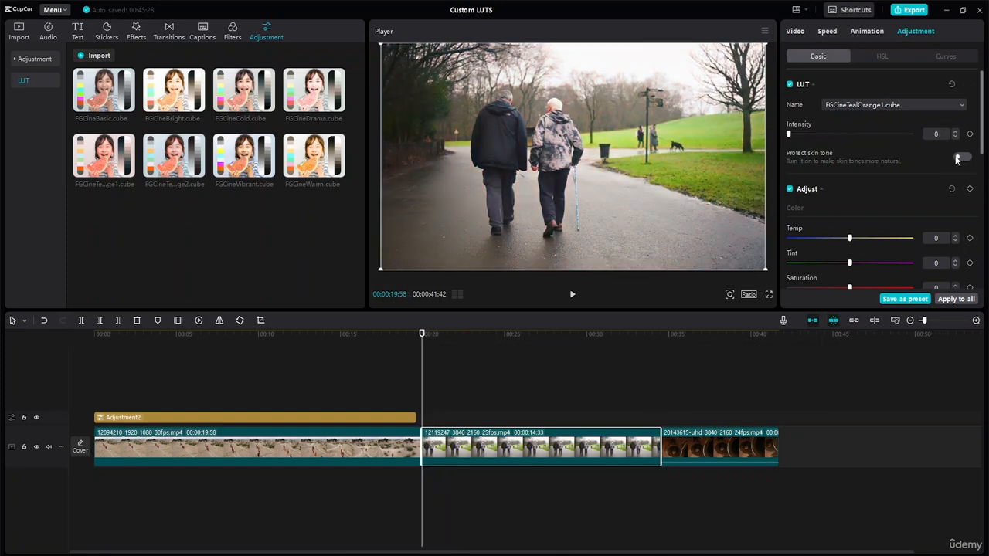
{"action": "left_click", "coordinate": [970, 135]}
{"action": "left_click_drag", "start_coordinate": [422, 334], "coordinate": [471, 335]}
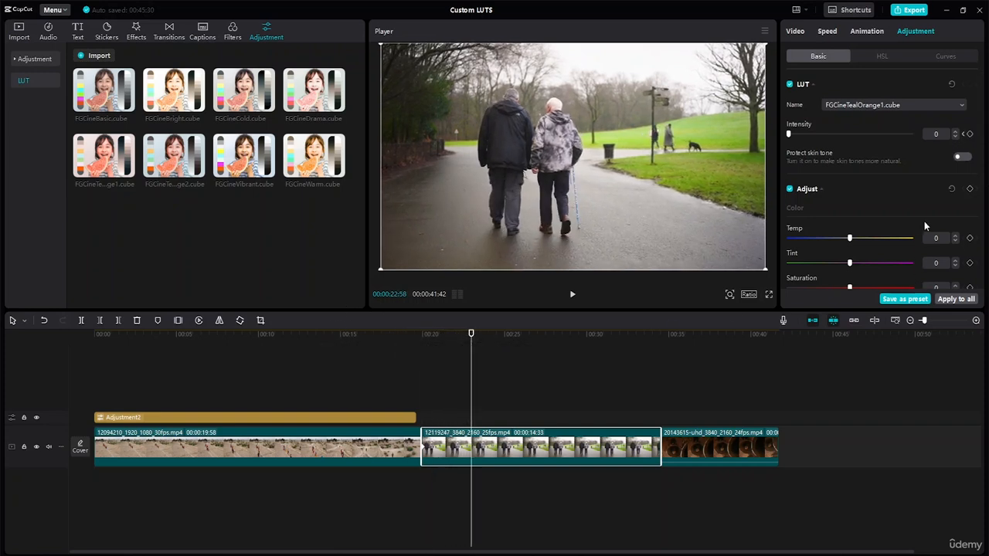
{"action": "left_click_drag", "start_coordinate": [788, 135], "coordinate": [911, 134]}
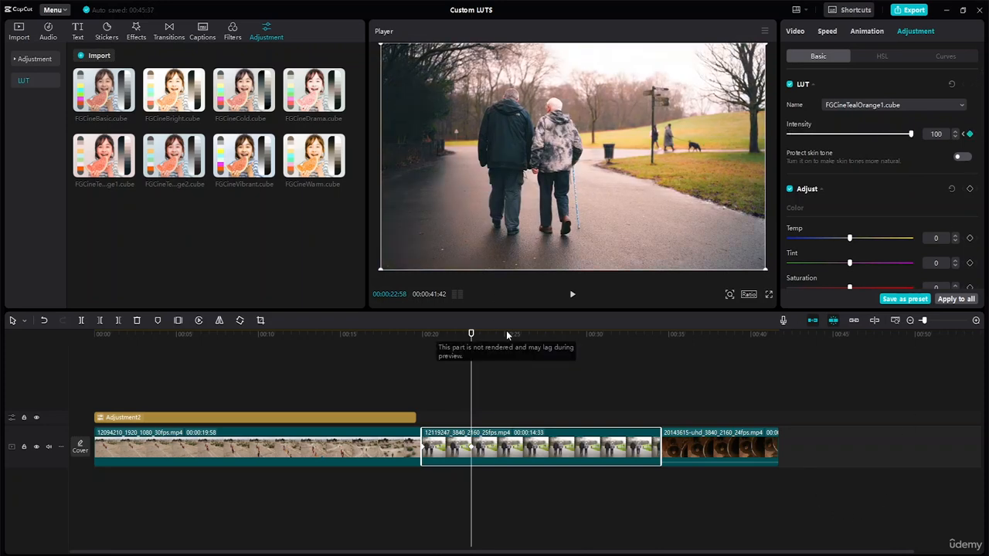
Play the transition between the first two clips and extend the adjustment layer to the end of the first clip.
{"action": "left_click", "coordinate": [402, 344]}
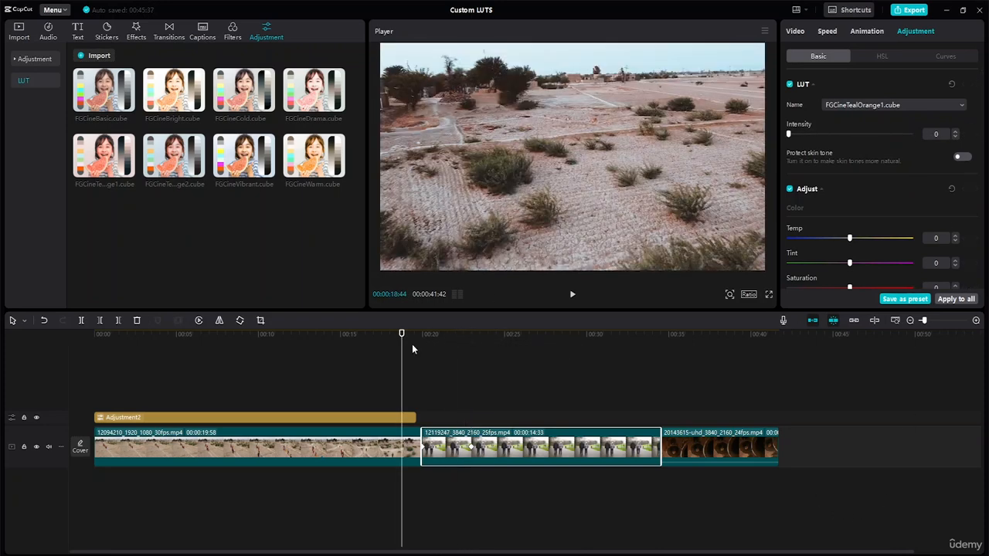
{"action": "key", "text": "space"}
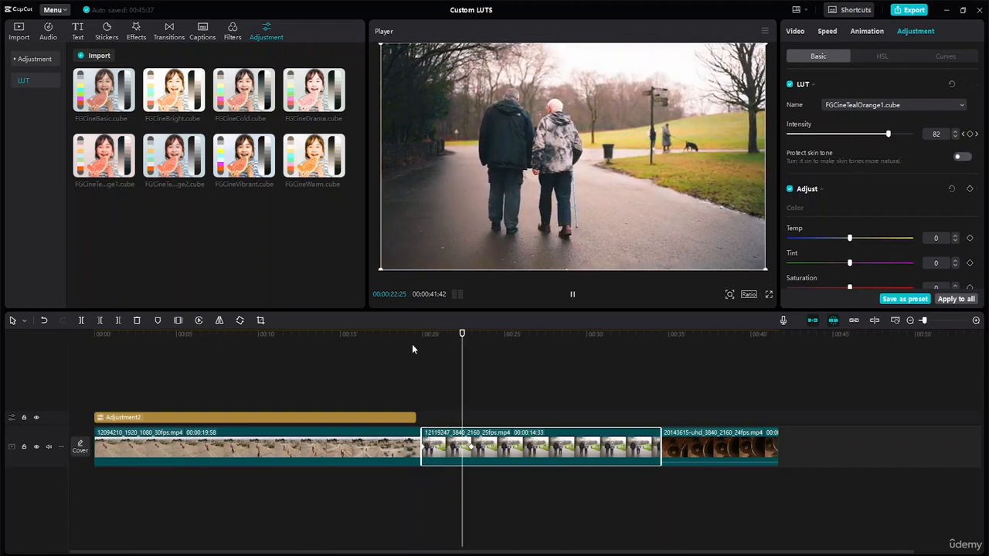
{"action": "left_click_drag", "start_coordinate": [408, 416], "coordinate": [421, 417]}
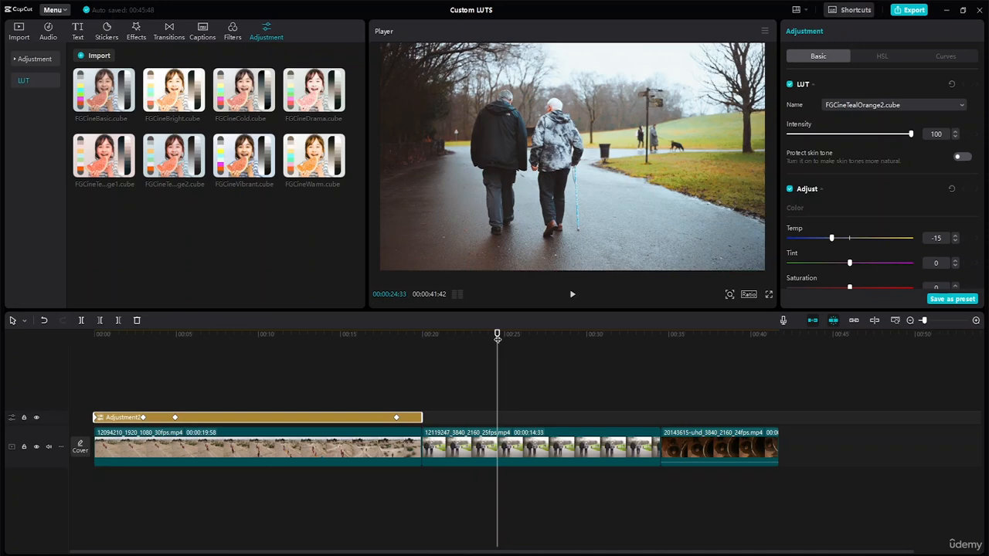
Replay the transition into the second clip and look through that clip's own LUT, color and lightness settings.
{"action": "left_click_drag", "start_coordinate": [497, 338], "coordinate": [389, 344]}
{"action": "key", "text": "space"}
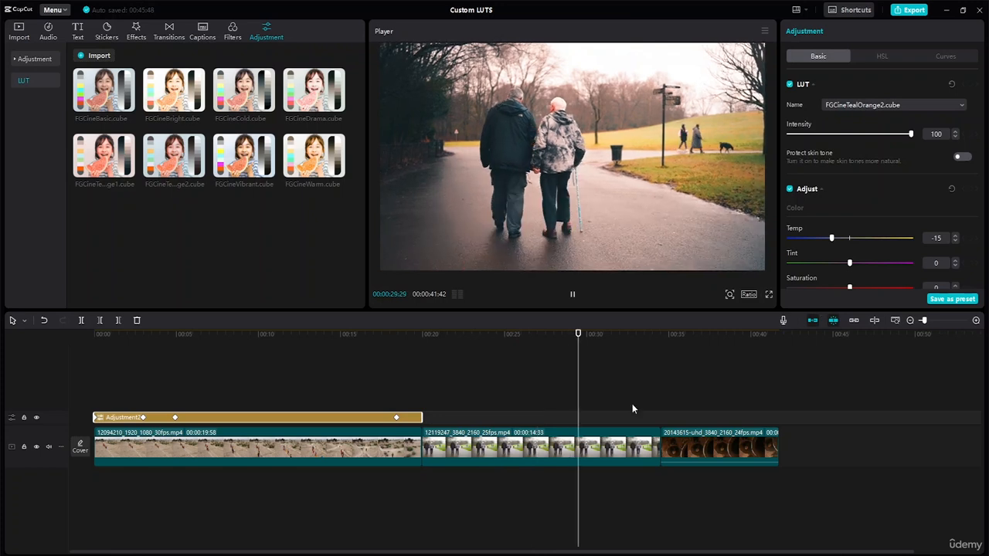
{"action": "left_click", "coordinate": [632, 444]}
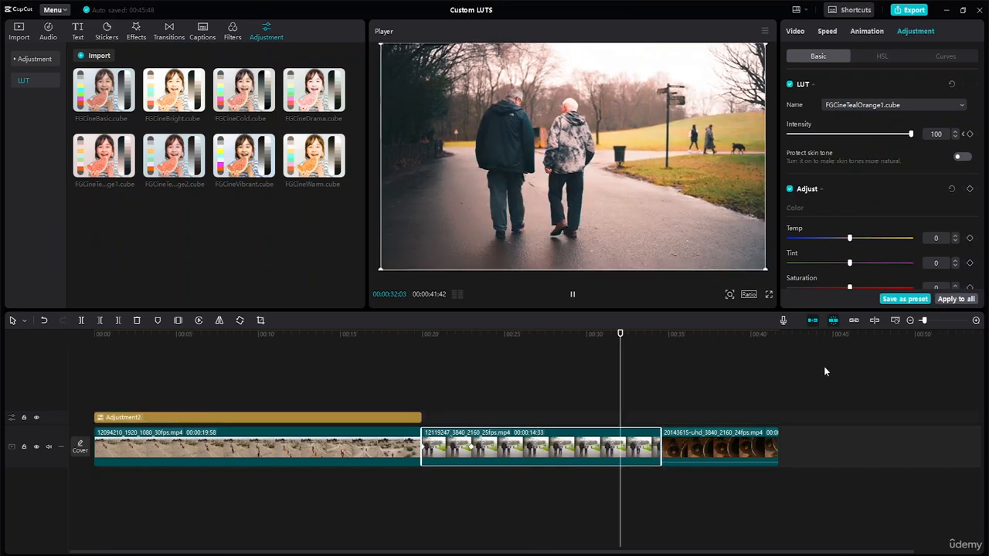
{"action": "key", "text": "space"}
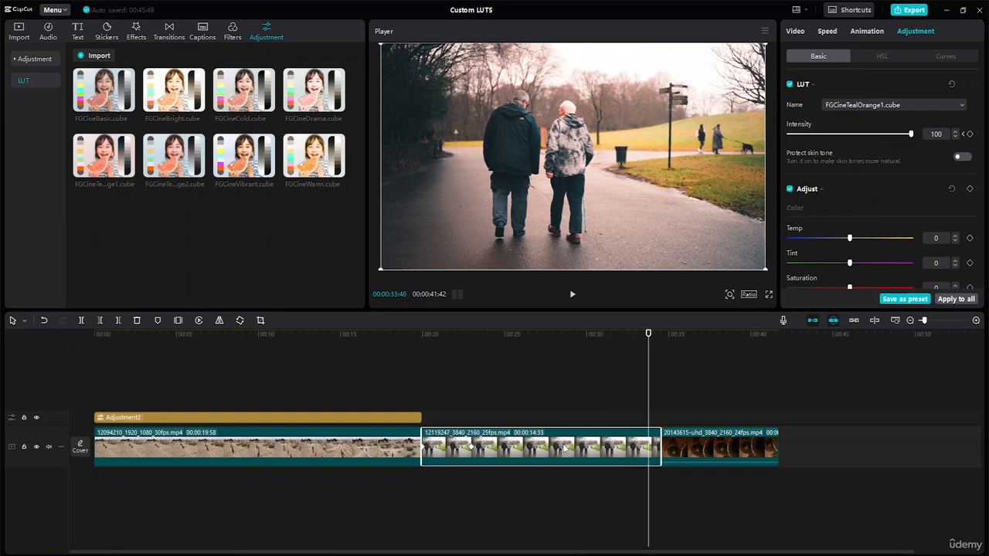
{"action": "scroll", "coordinate": [912, 203], "scroll_direction": "down", "scroll_amount": 1}
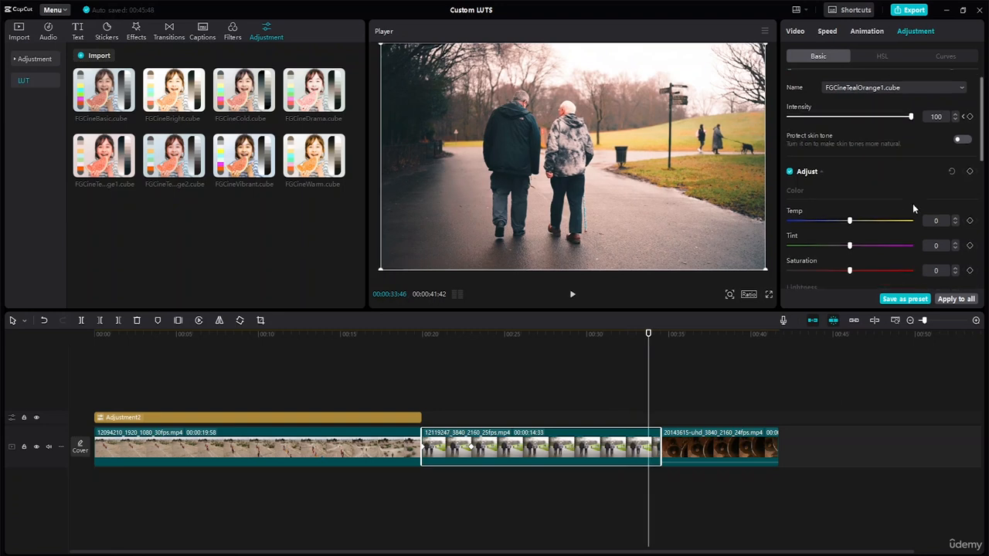
{"action": "scroll", "coordinate": [913, 203], "scroll_direction": "down", "scroll_amount": 3}
{"action": "scroll", "coordinate": [935, 203], "scroll_direction": "up", "scroll_amount": 4}
{"action": "scroll", "coordinate": [936, 202], "scroll_direction": "down", "scroll_amount": 8}
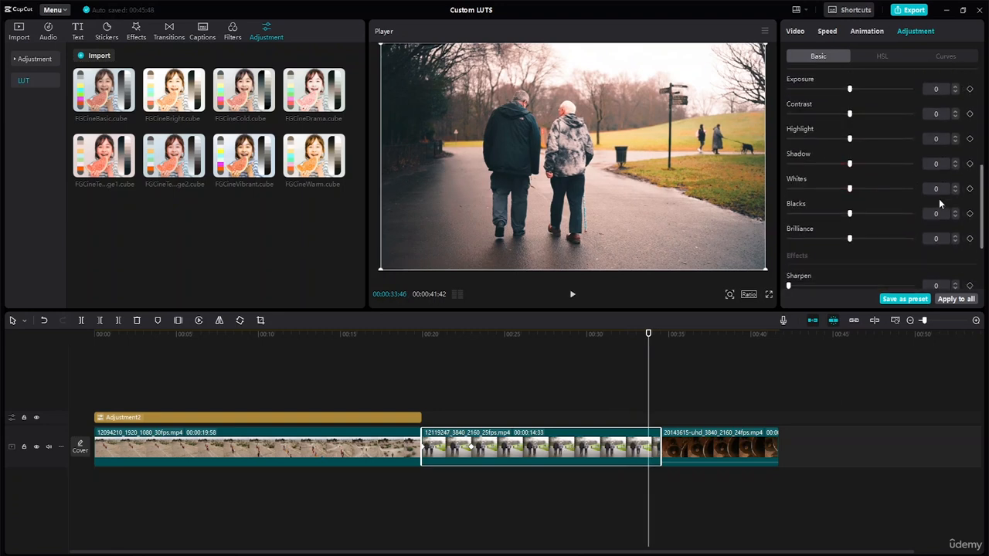
{"action": "scroll", "coordinate": [930, 196], "scroll_direction": "up", "scroll_amount": 8}
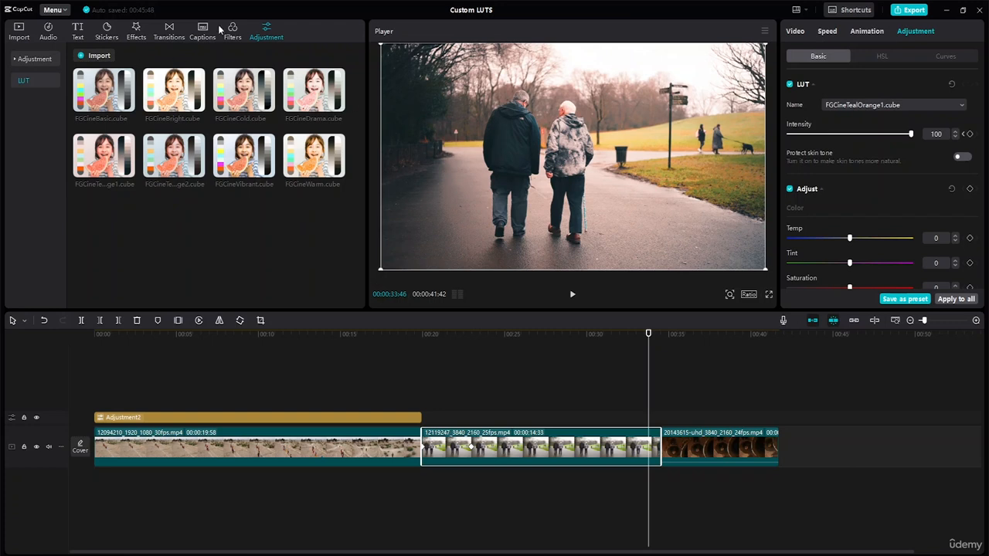
Add a custom adjustment layer spanning the whole third clip and disable its LUT setting.
{"action": "left_click", "coordinate": [35, 59]}
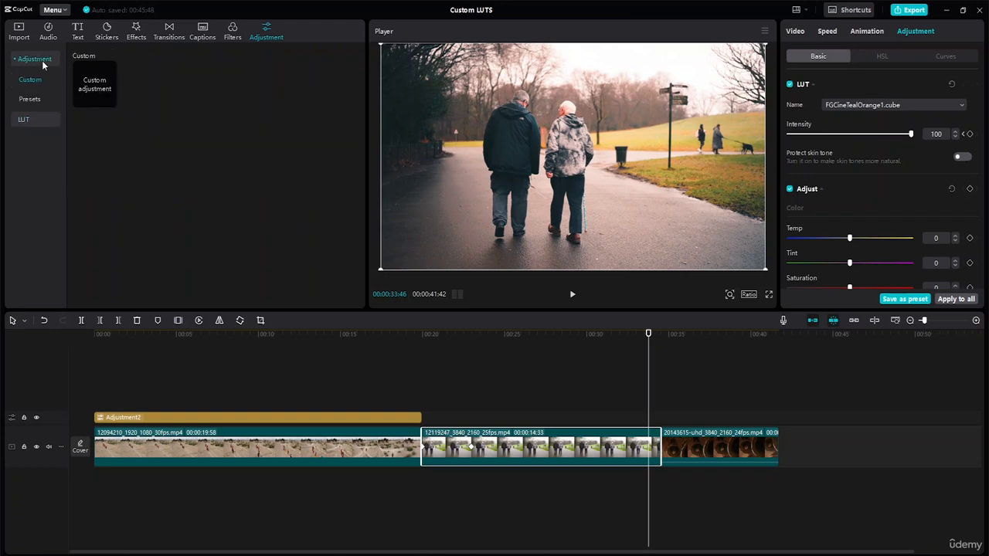
{"action": "left_click", "coordinate": [110, 102]}
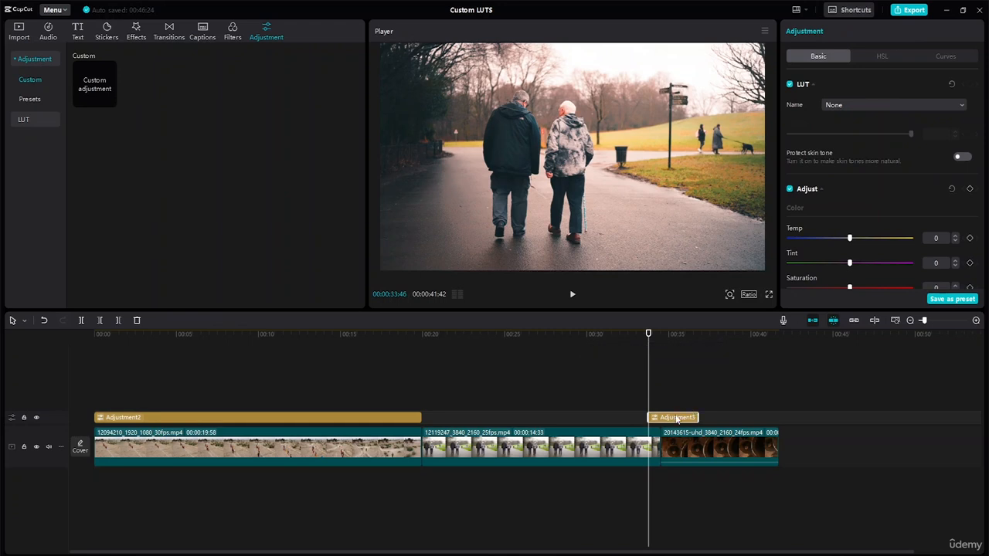
{"action": "left_click_drag", "start_coordinate": [676, 419], "coordinate": [779, 418]}
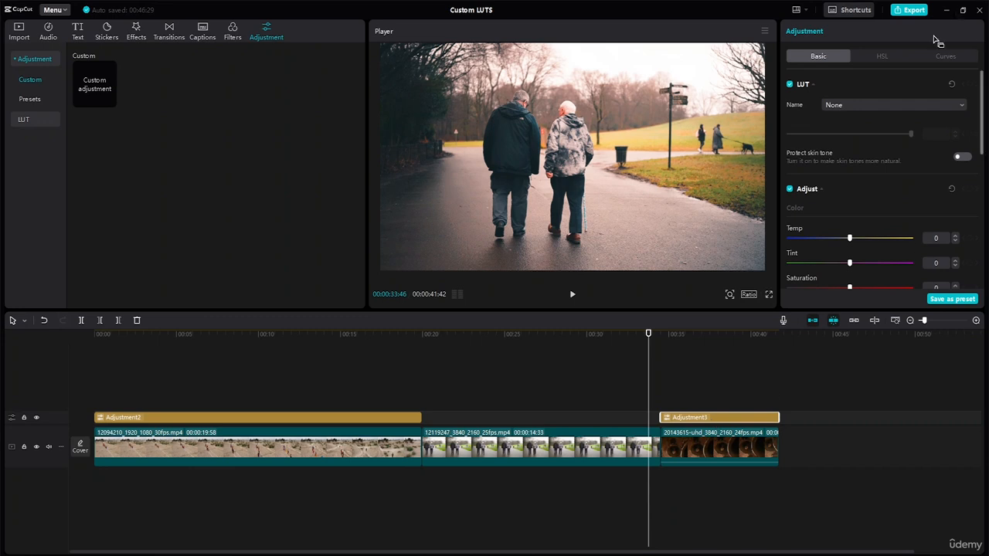
{"action": "left_click", "coordinate": [790, 85]}
{"action": "scroll", "coordinate": [845, 103], "scroll_direction": "down", "scroll_amount": 5}
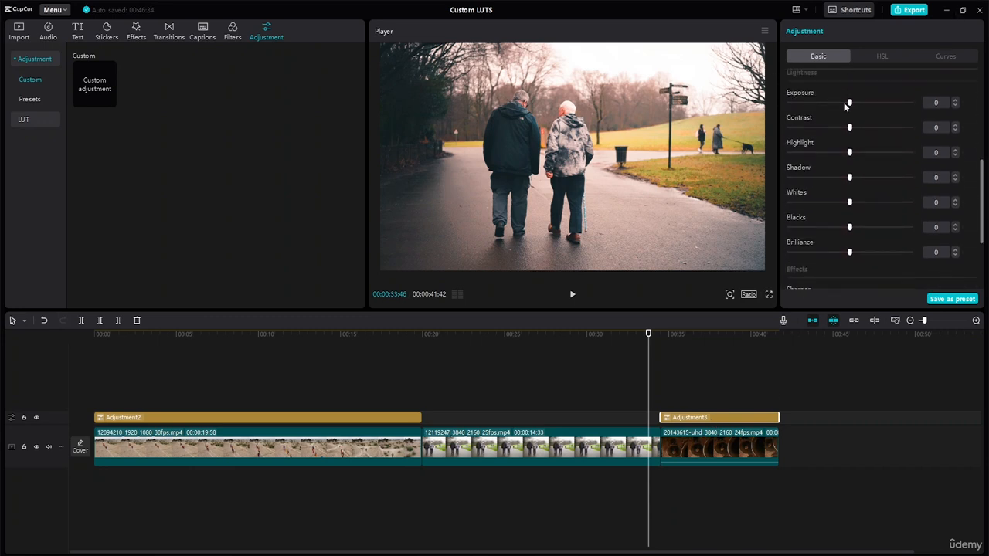
{"action": "scroll", "coordinate": [845, 104], "scroll_direction": "up", "scroll_amount": 5}
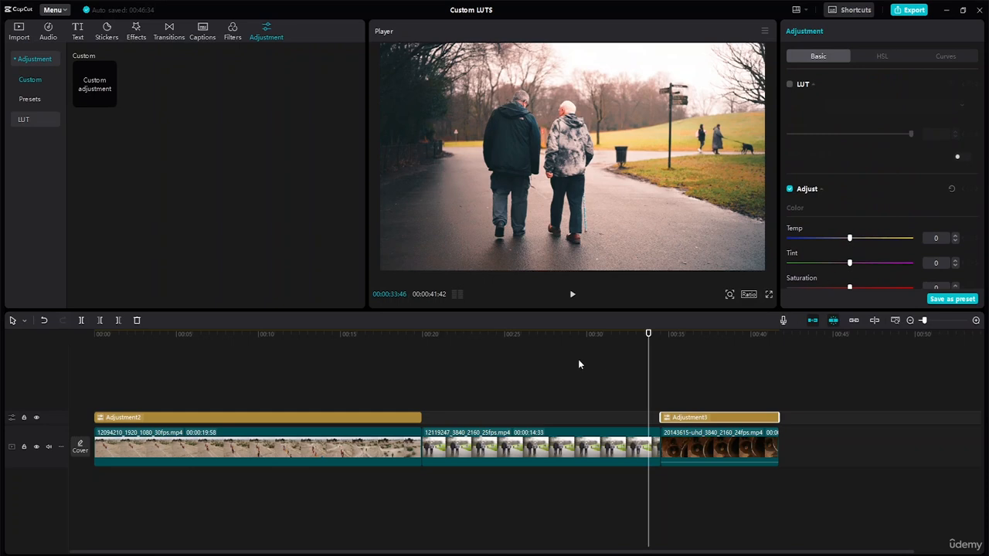
Set the new adjustment layer's Temp to -26, Tint to -9 and Saturation to -50 while previewing the third clip.
{"action": "left_click_drag", "start_coordinate": [648, 333], "coordinate": [678, 336]}
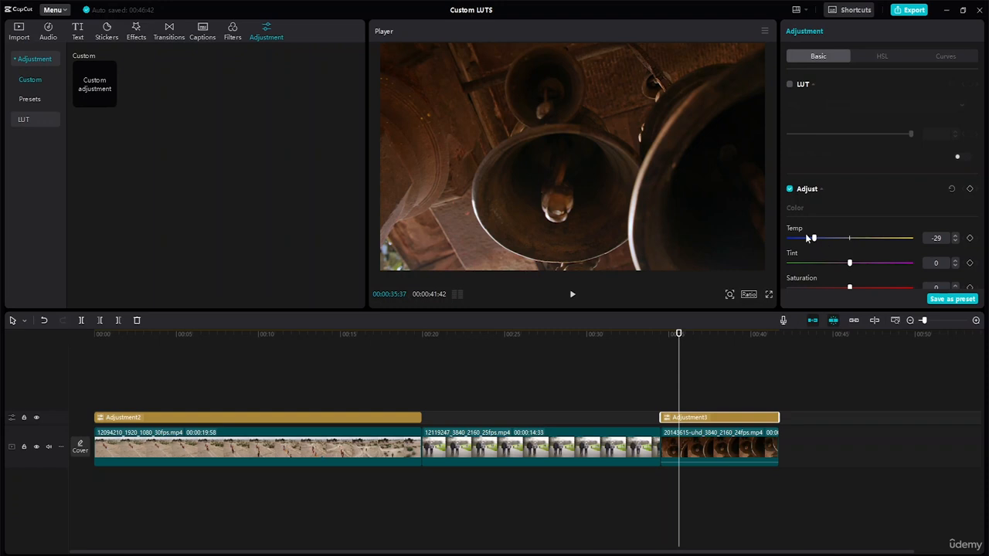
{"action": "left_click_drag", "start_coordinate": [813, 238], "coordinate": [832, 254]}
{"action": "left_click_drag", "start_coordinate": [828, 273], "coordinate": [833, 273]}
{"action": "scroll", "coordinate": [873, 231], "scroll_direction": "down", "scroll_amount": 1}
{"action": "left_click_drag", "start_coordinate": [852, 250], "coordinate": [778, 248]}
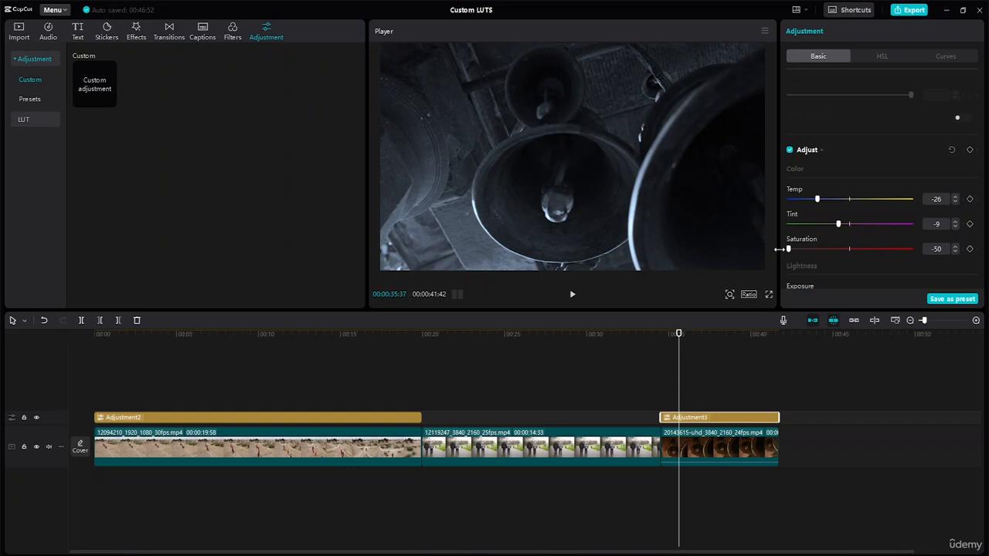
Keyframe the adjustment layer's Saturation at -50 at its start and 0 at 00:00:35:54, and play the color fade-in.
{"action": "left_click", "coordinate": [969, 249]}
{"action": "left_click_drag", "start_coordinate": [679, 336], "coordinate": [702, 338]}
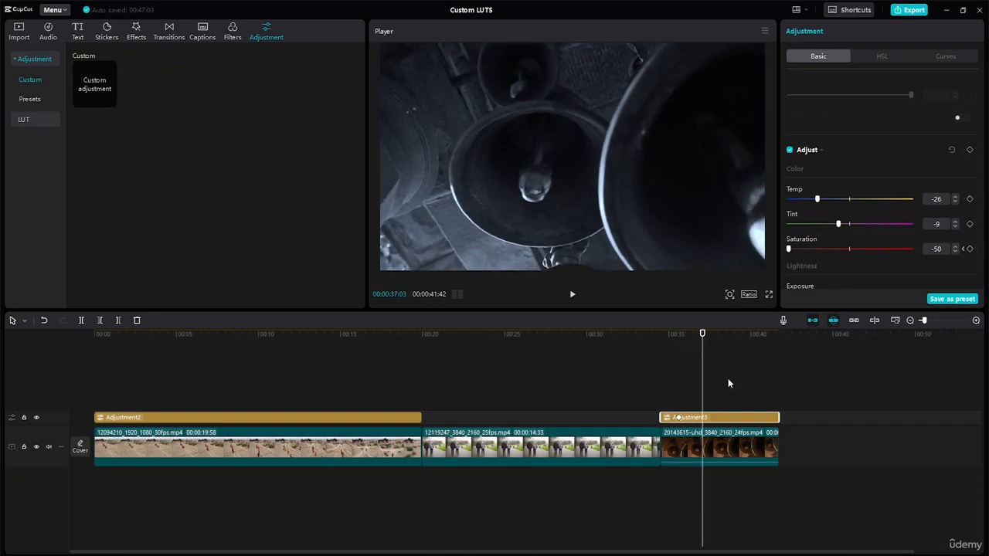
{"action": "left_click", "coordinate": [679, 421]}
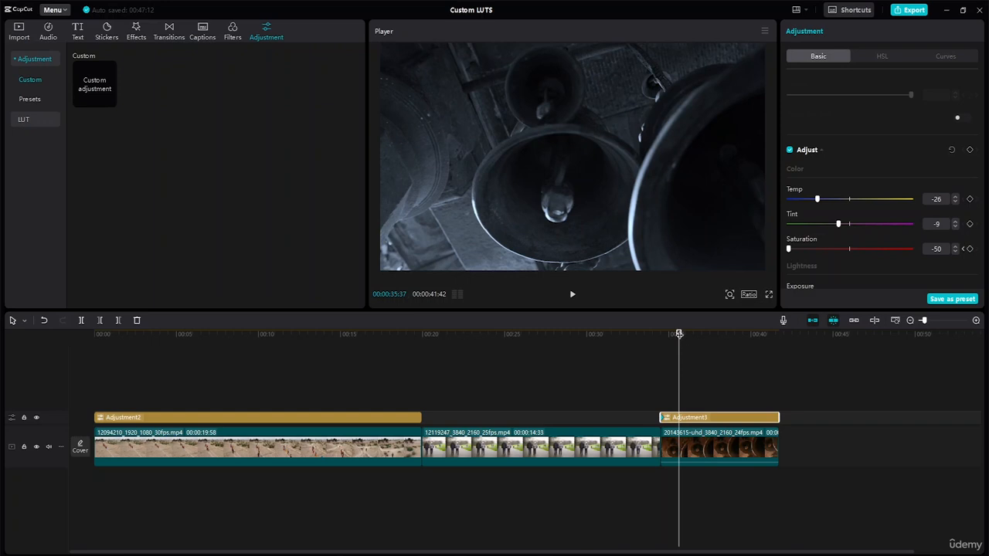
{"action": "left_click", "coordinate": [683, 338]}
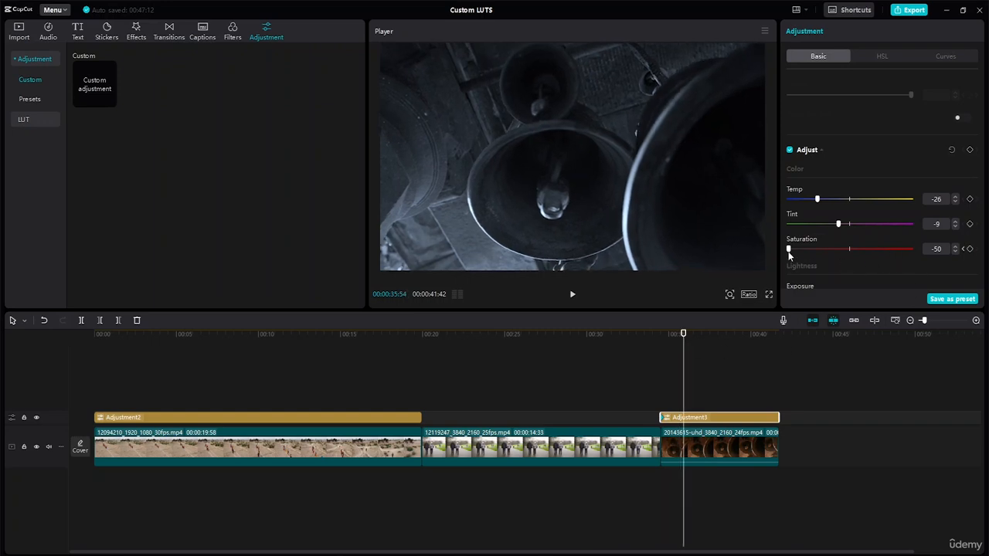
{"action": "left_click_drag", "start_coordinate": [789, 254], "coordinate": [852, 266]}
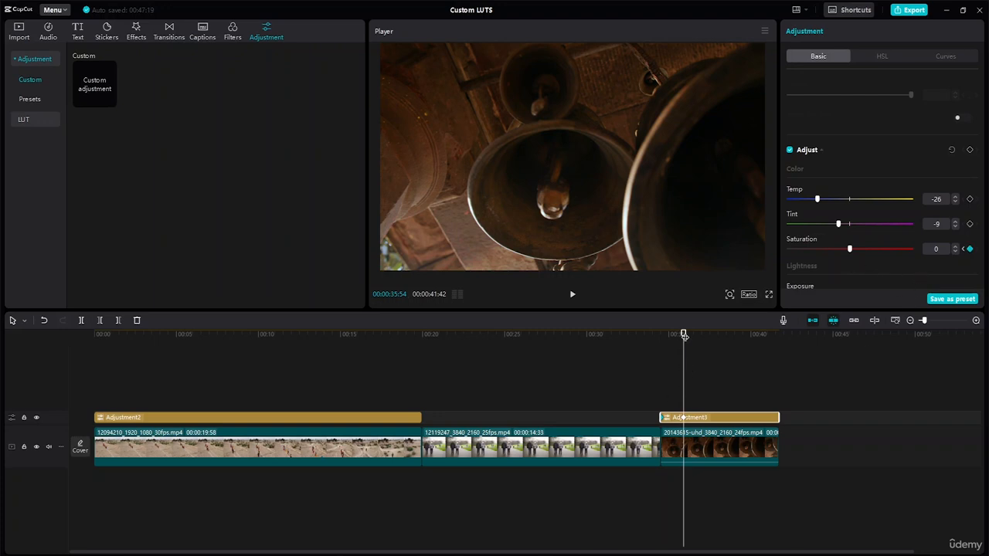
{"action": "left_click_drag", "start_coordinate": [682, 338], "coordinate": [647, 349]}
{"action": "key", "text": "space"}
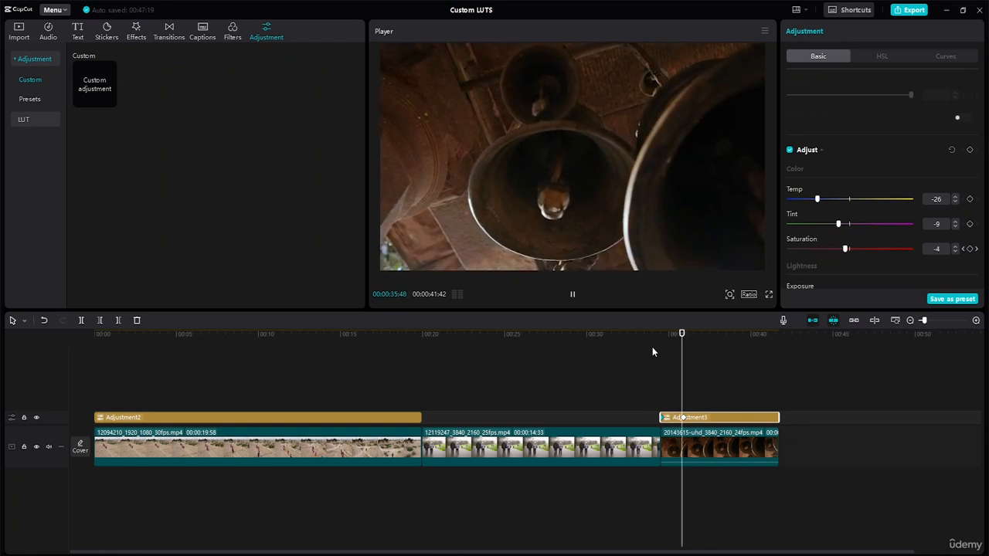
Move the adjustment layer's second Saturation keyframe to about 00:00:37:45 and replay the third clip's color fade-in.
{"action": "key", "text": "space"}
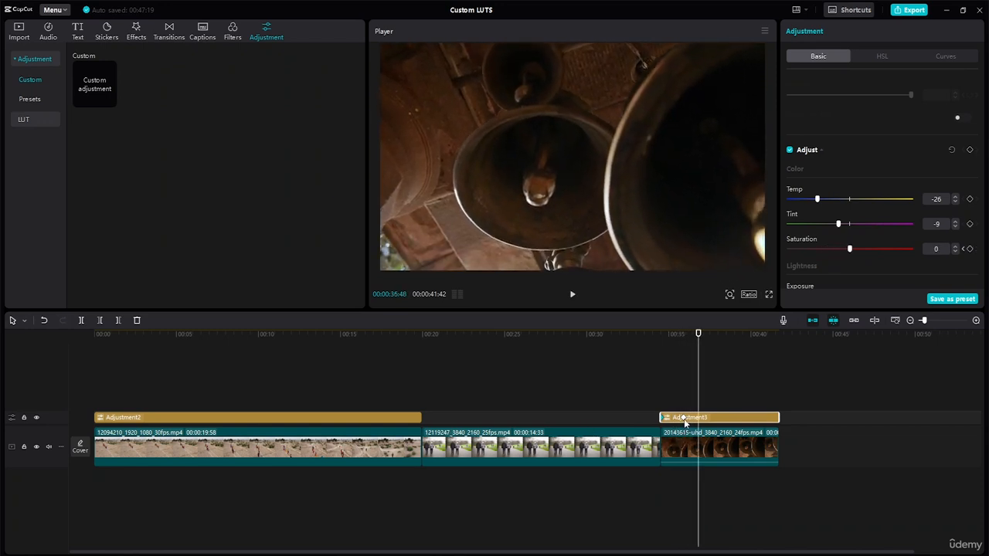
{"action": "left_click", "coordinate": [684, 420]}
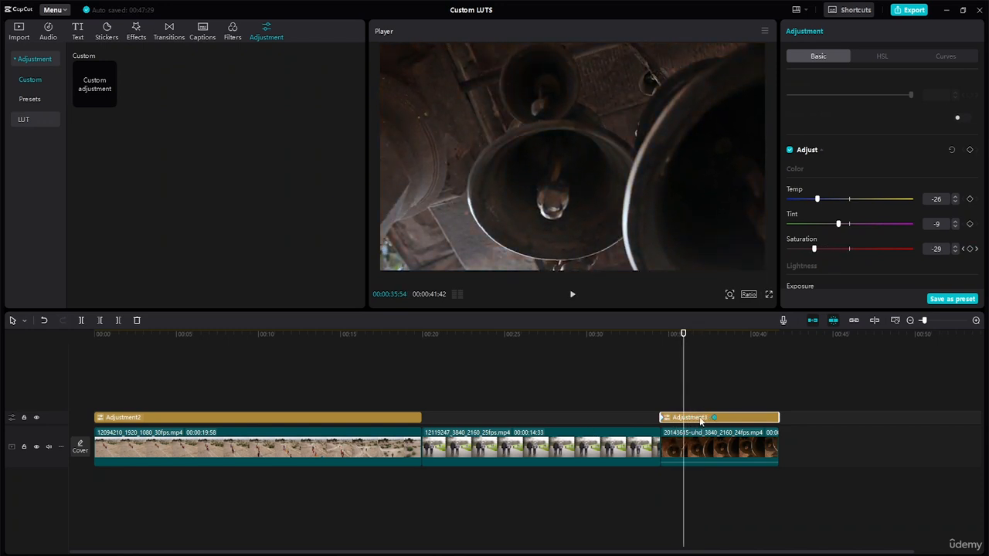
{"action": "left_click_drag", "start_coordinate": [660, 332], "coordinate": [629, 340]}
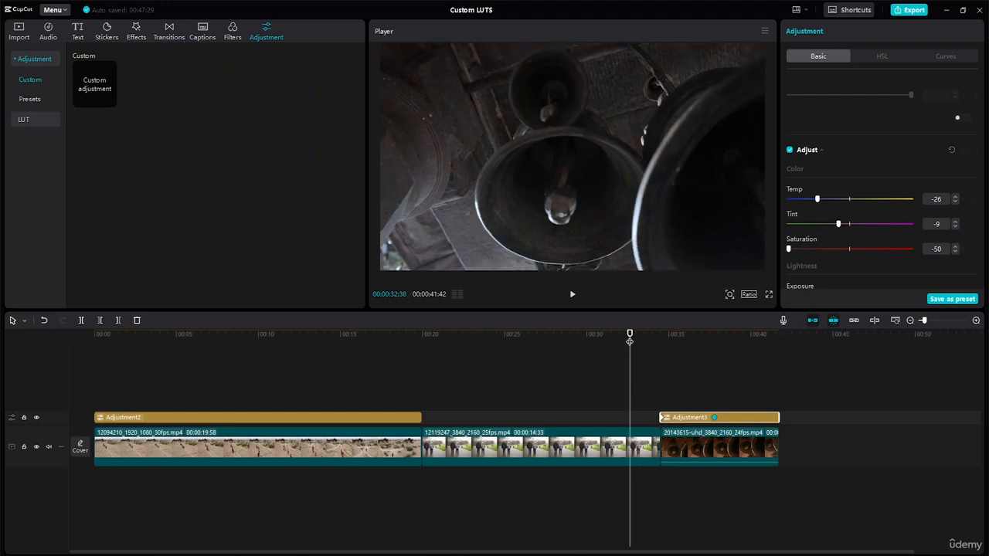
{"action": "key", "text": "space"}
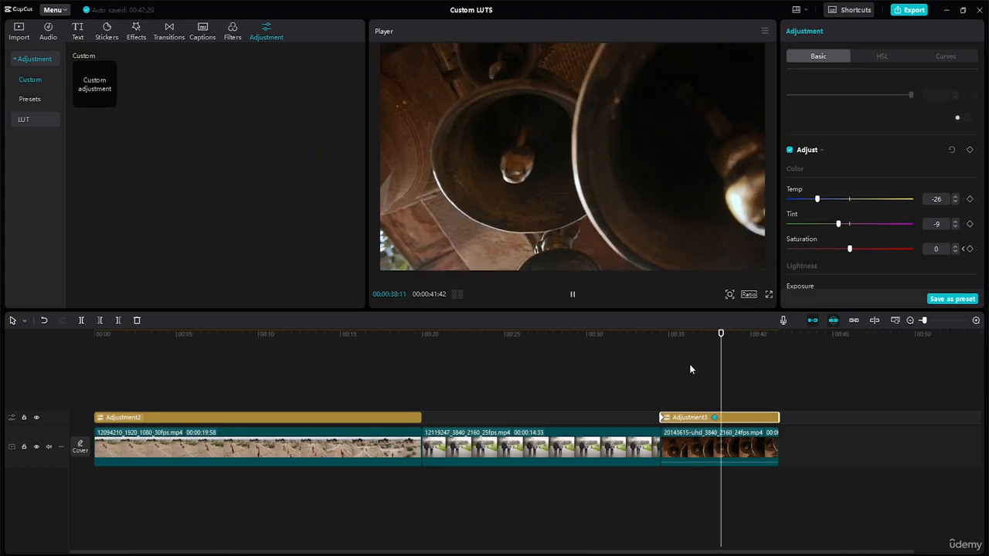
{"action": "key", "text": "space"}
Look through the third clip's adjustment layer settings for color, Lightness and Effects.
{"action": "scroll", "coordinate": [881, 194], "scroll_direction": "down", "scroll_amount": 5}
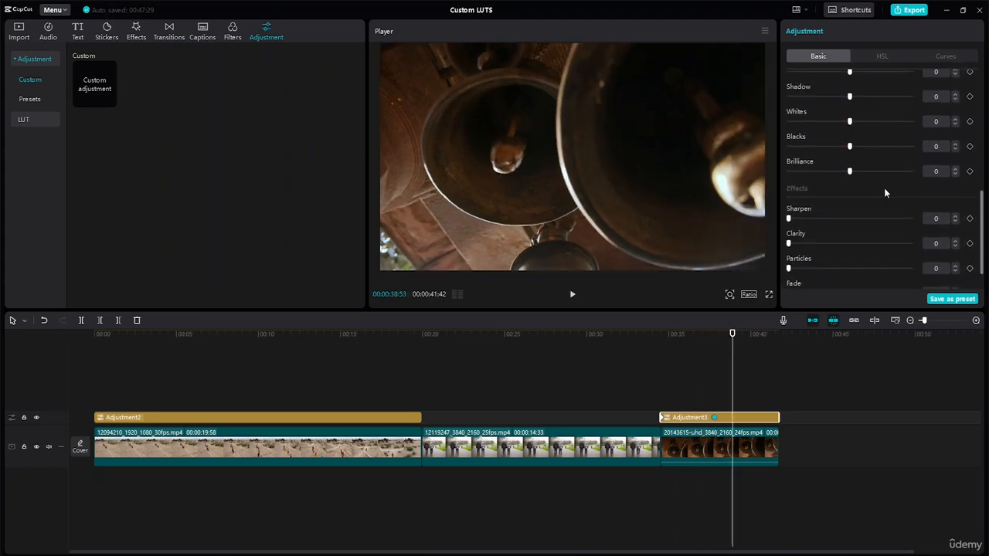
{"action": "scroll", "coordinate": [893, 193], "scroll_direction": "up", "scroll_amount": 5}
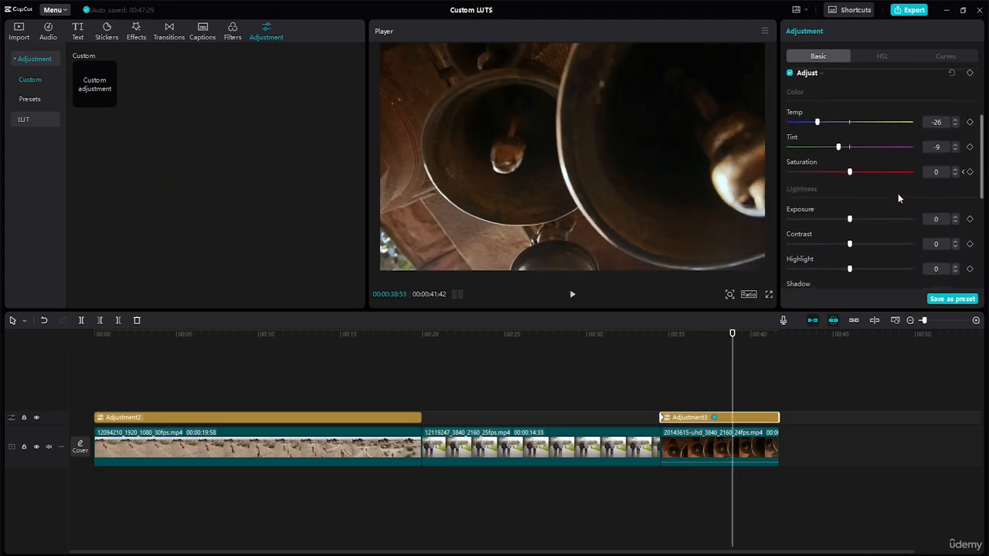
{"action": "scroll", "coordinate": [896, 194], "scroll_direction": "down", "scroll_amount": 3}
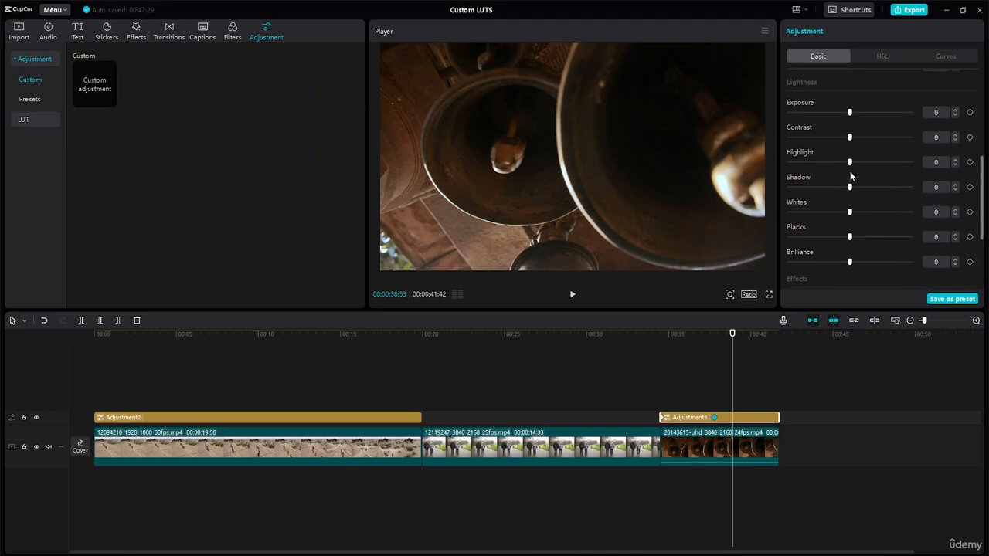
{"action": "scroll", "coordinate": [833, 155], "scroll_direction": "down", "scroll_amount": 1}
{"action": "scroll", "coordinate": [834, 153], "scroll_direction": "up", "scroll_amount": 3}
{"action": "scroll", "coordinate": [838, 150], "scroll_direction": "down", "scroll_amount": 2}
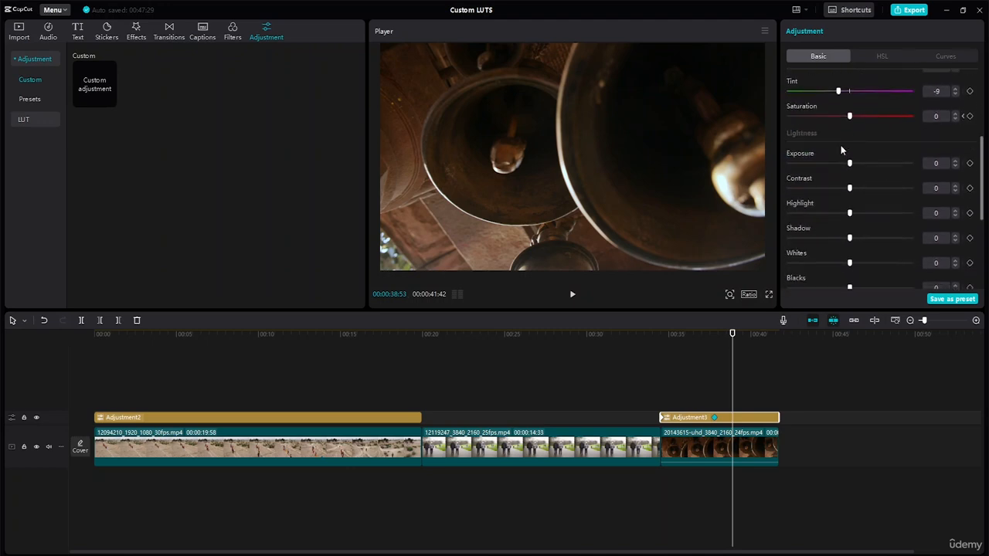
{"action": "scroll", "coordinate": [842, 147], "scroll_direction": "down", "scroll_amount": 3}
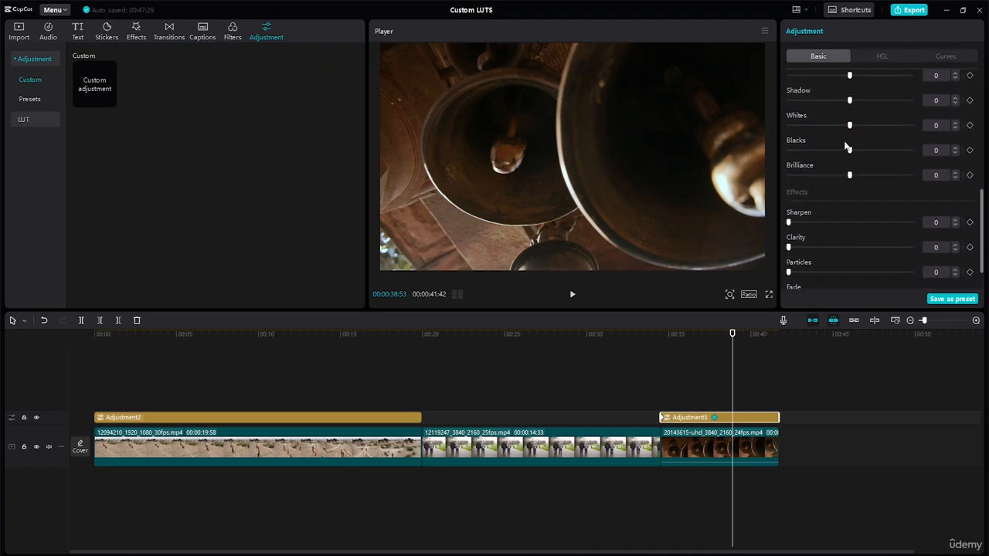
{"action": "scroll", "coordinate": [844, 146], "scroll_direction": "down", "scroll_amount": 1}
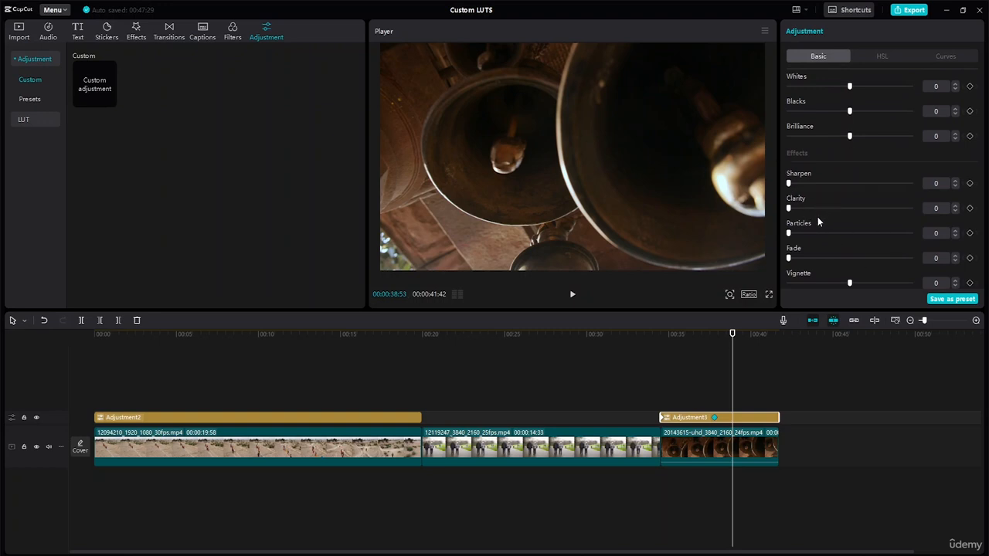
{"action": "mouse_move", "coordinate": [788, 258]}
{"action": "left_mouse_down"}
{"action": "mouse_move", "coordinate": [874, 258]}
{"action": "mouse_move", "coordinate": [760, 264]}
{"action": "mouse_move", "coordinate": [815, 270]}
{"action": "mouse_move", "coordinate": [772, 268]}
{"action": "left_mouse_up"}
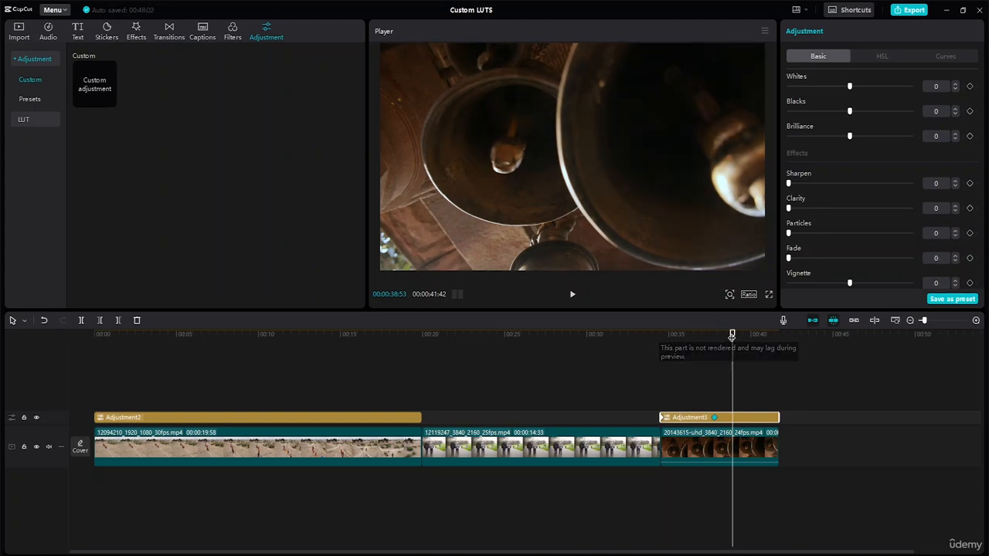
{"action": "left_click_drag", "start_coordinate": [730, 334], "coordinate": [658, 339]}
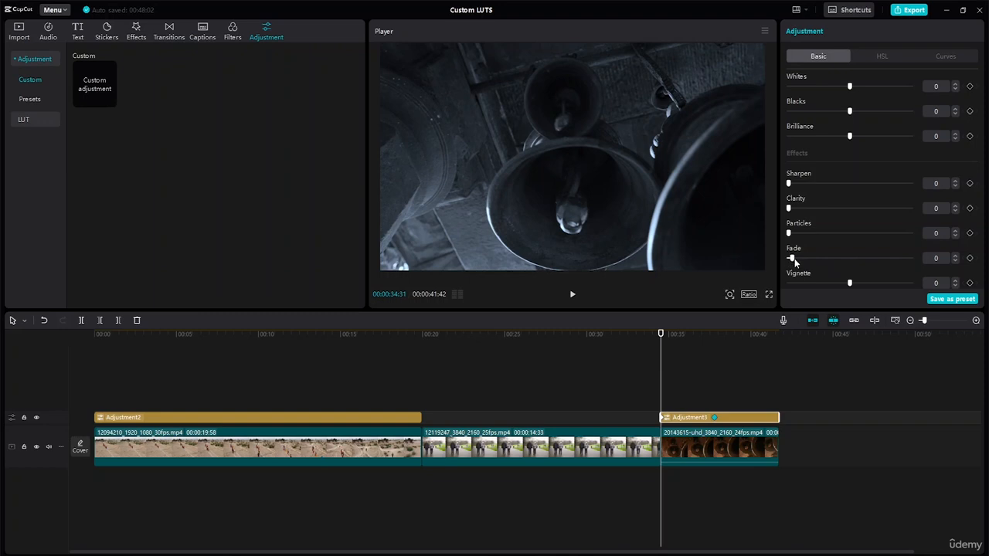
{"action": "left_click_drag", "start_coordinate": [788, 258], "coordinate": [933, 264]}
{"action": "left_click_drag", "start_coordinate": [971, 275], "coordinate": [719, 276]}
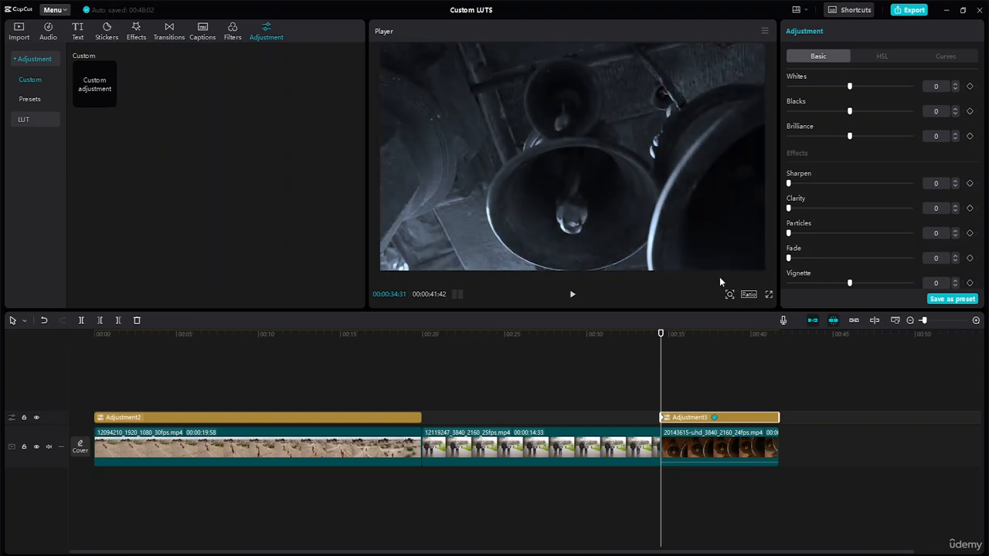
{"action": "left_click", "coordinate": [969, 258]}
{"action": "left_click", "coordinate": [969, 258]}
Keyframe the adjustment layer's Fade at 0 at 00:00:40:59 and at 100 at the third clip's end, 00:00:41:42.
{"action": "left_click_drag", "start_coordinate": [662, 334], "coordinate": [766, 347]}
{"action": "left_click", "coordinate": [969, 258]}
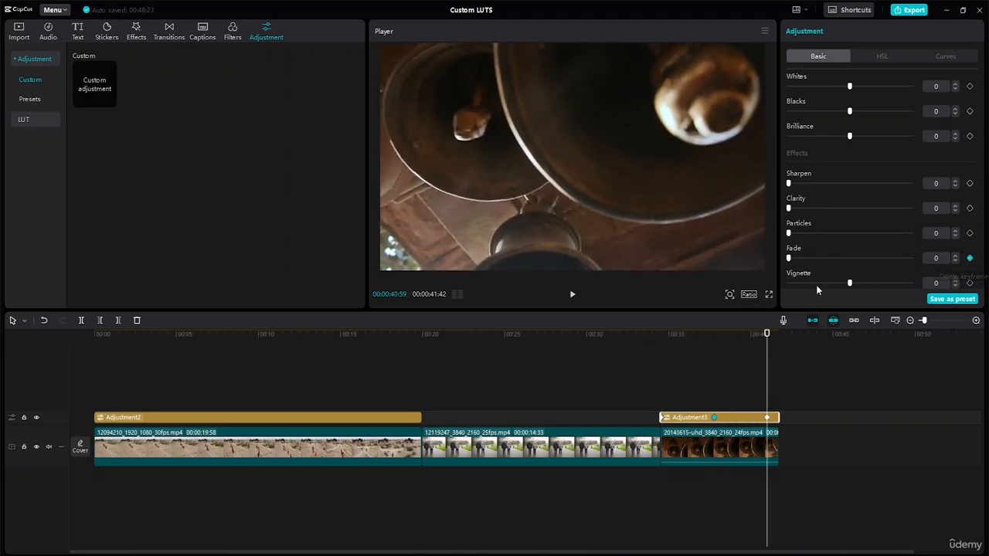
{"action": "left_click_drag", "start_coordinate": [789, 258], "coordinate": [738, 275]}
{"action": "left_click", "coordinate": [779, 338]}
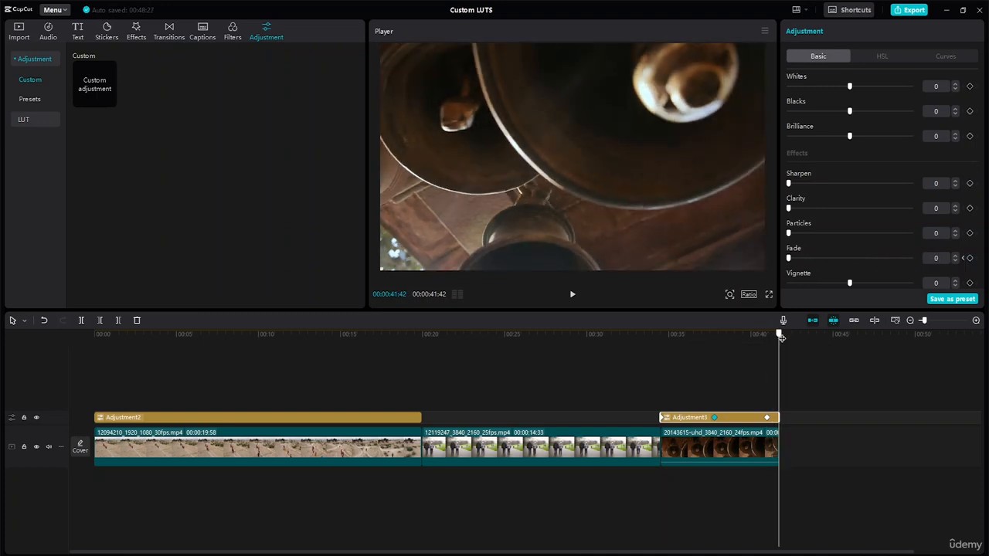
{"action": "left_click_drag", "start_coordinate": [791, 260], "coordinate": [918, 261]}
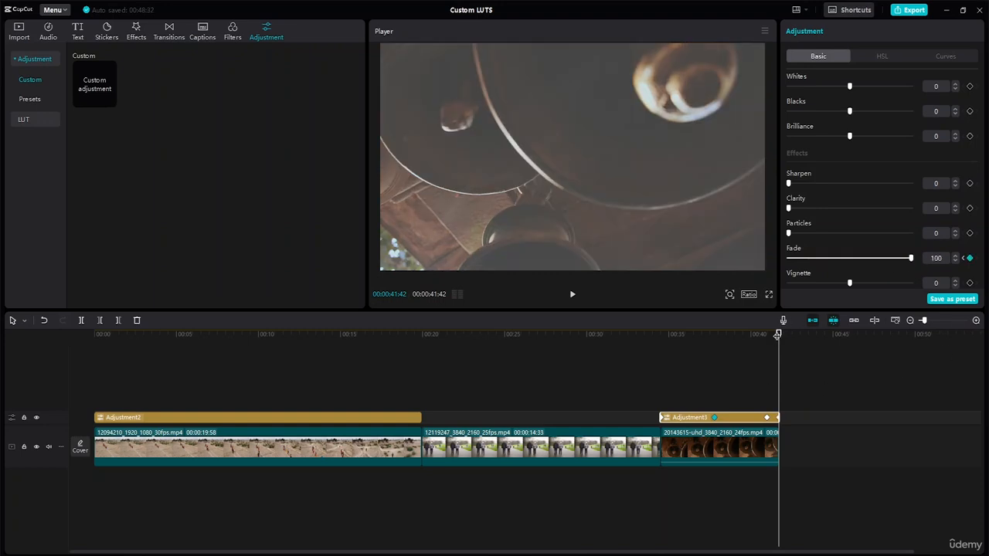
Play the ending and move the first Fade keyframe to about 00:00:40:25 to lengthen the fade.
{"action": "left_click_drag", "start_coordinate": [779, 334], "coordinate": [568, 334]}
{"action": "left_click", "coordinate": [562, 333]}
{"action": "key", "text": "space"}
{"action": "left_click", "coordinate": [766, 417]}
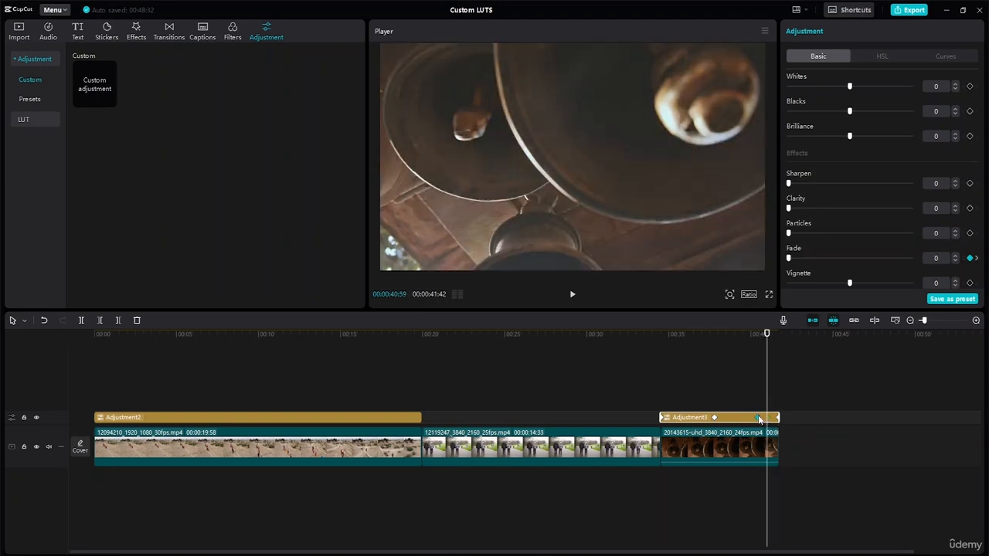
{"action": "left_click_drag", "start_coordinate": [765, 335], "coordinate": [634, 344]}
{"action": "left_click", "coordinate": [634, 344]}
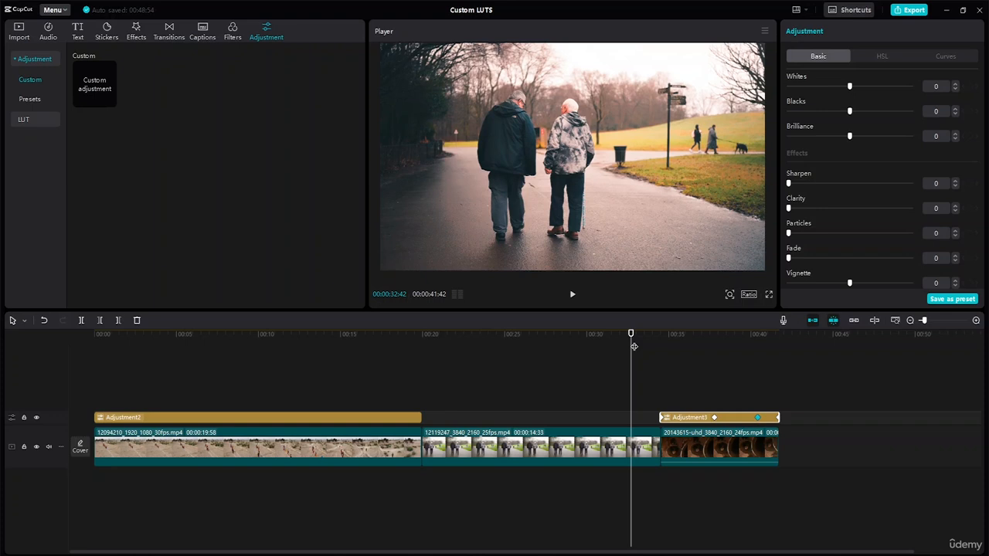
Look through the adjustment layer's HSL and Curves settings, and return to its basic settings.
{"action": "left_click", "coordinate": [887, 58]}
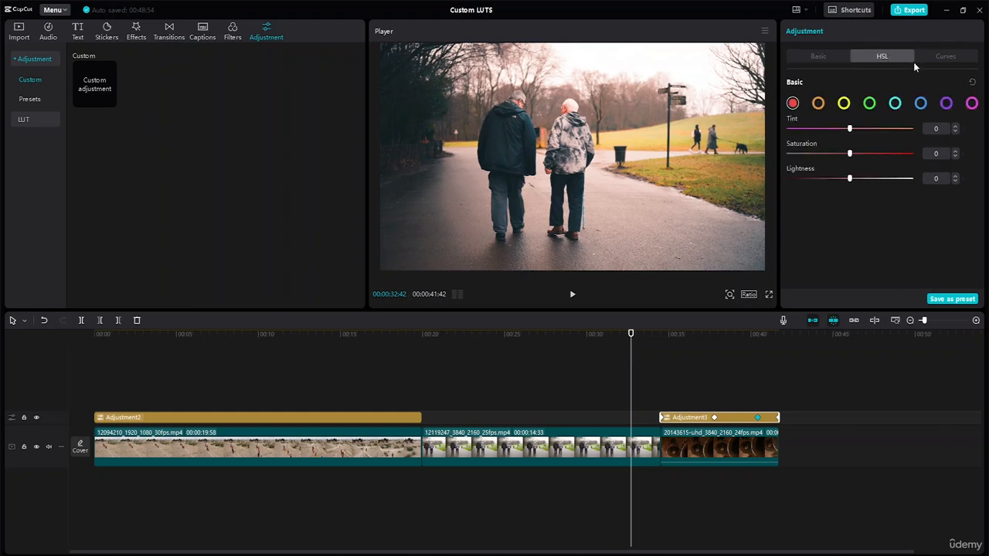
{"action": "left_click", "coordinate": [939, 55]}
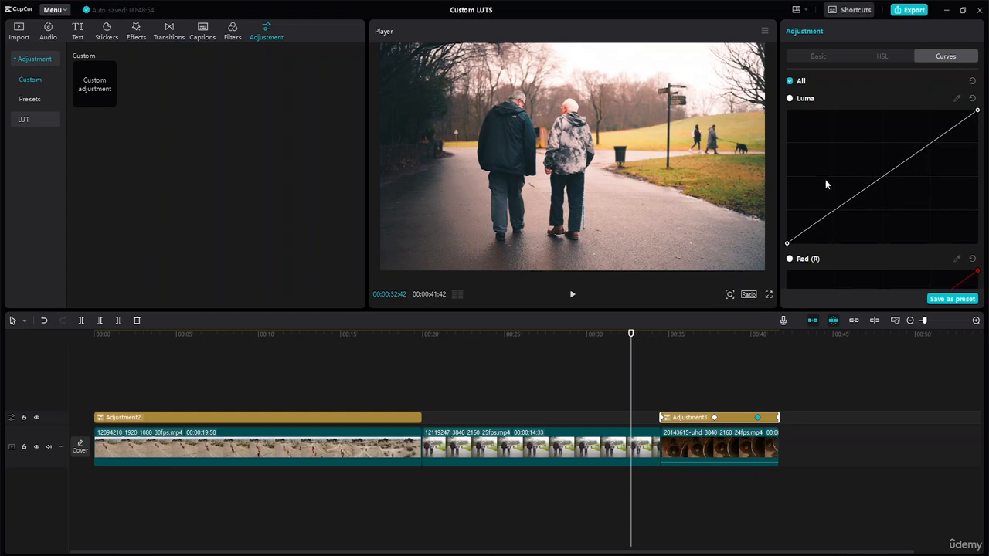
{"action": "scroll", "coordinate": [826, 179], "scroll_direction": "down", "scroll_amount": 5}
{"action": "scroll", "coordinate": [833, 179], "scroll_direction": "up", "scroll_amount": 5}
{"action": "left_click", "coordinate": [819, 56]}
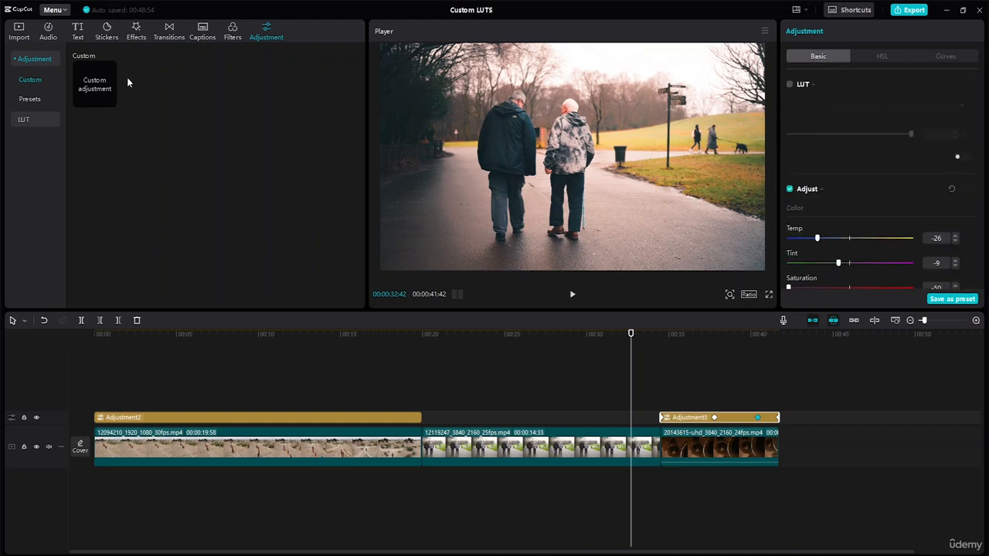
Search the music library for "cinematic".
{"action": "left_click", "coordinate": [49, 34]}
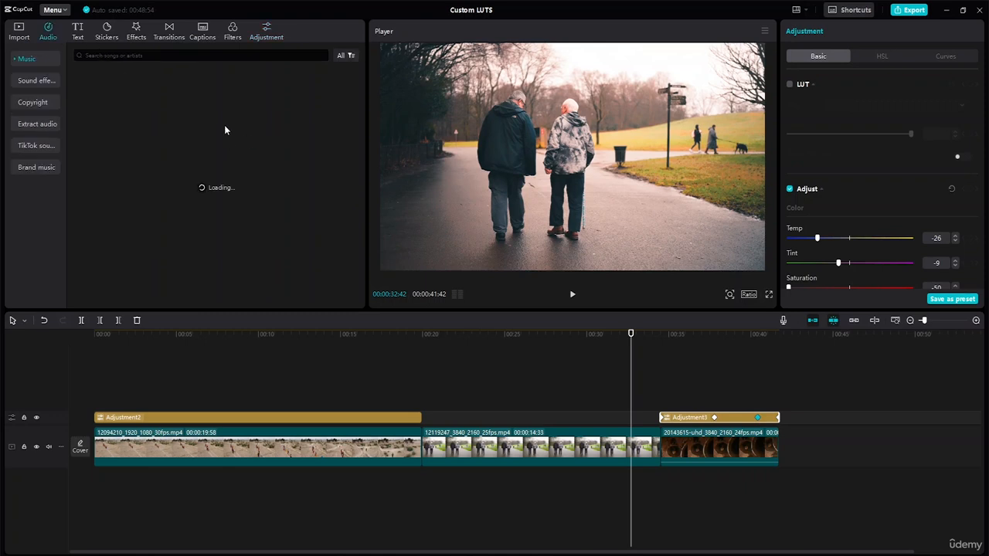
{"action": "left_click", "coordinate": [130, 55]}
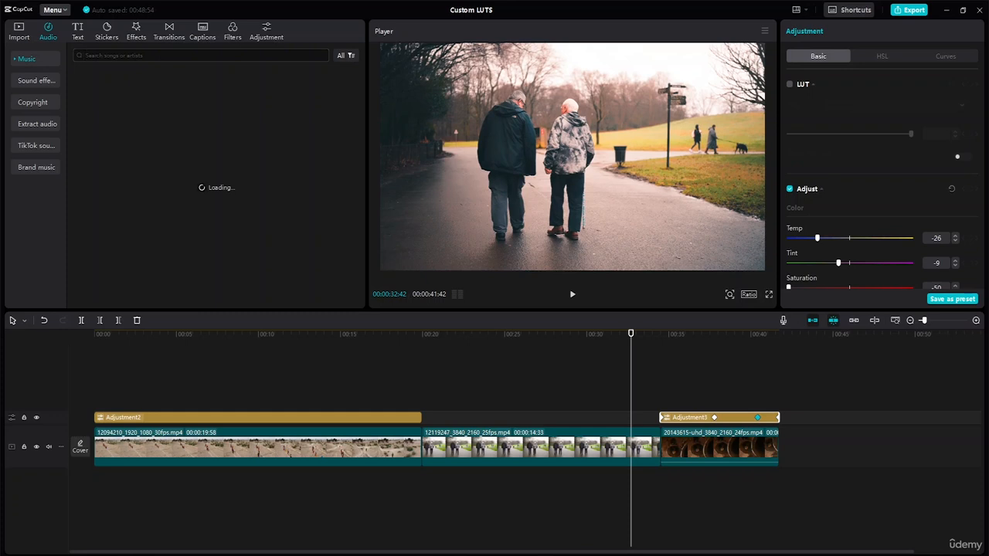
{"action": "type", "text": "cine"}
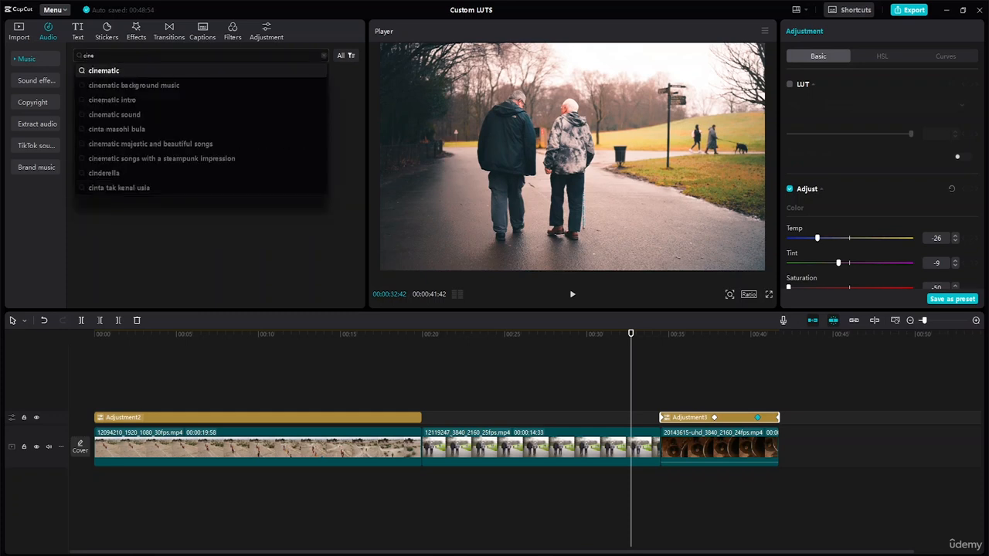
{"action": "type", "text": "mat"}
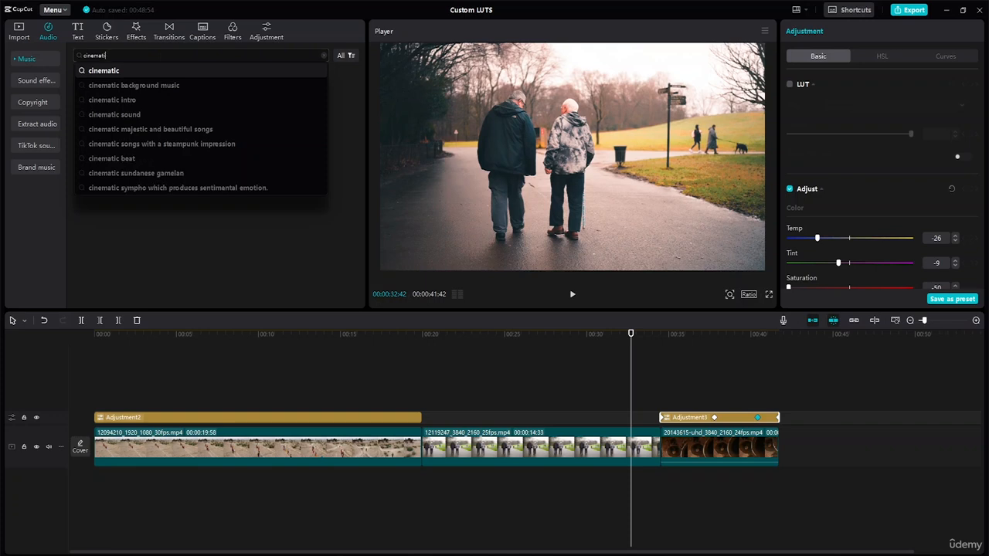
{"action": "type", "text": "ic"}
{"action": "key", "text": "Return"}
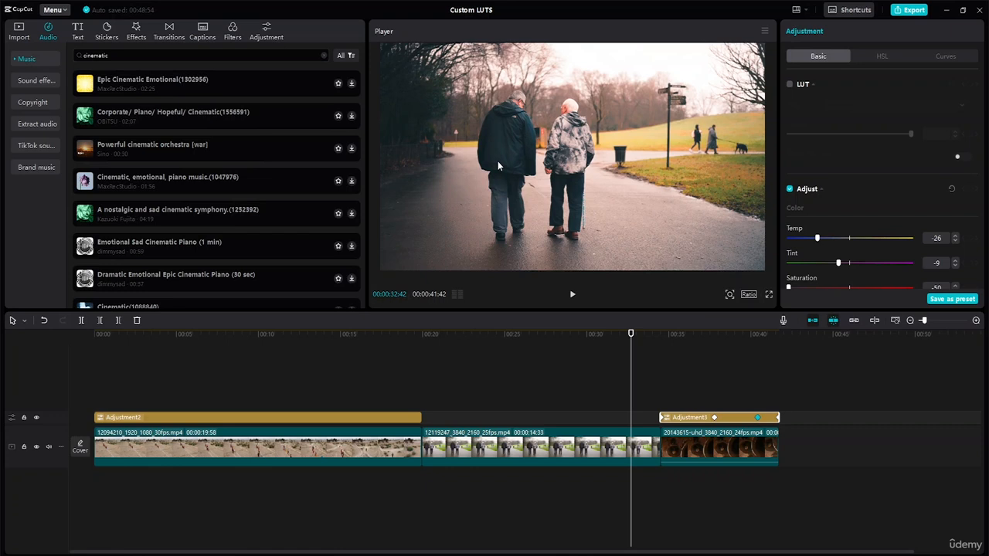
Preview the first two tracks, add Corporate/ Piano/ Hopeful/ Cinematic(1556591) below the clips at the timeline start and trim about one second off its beginning.
{"action": "left_click", "coordinate": [89, 89]}
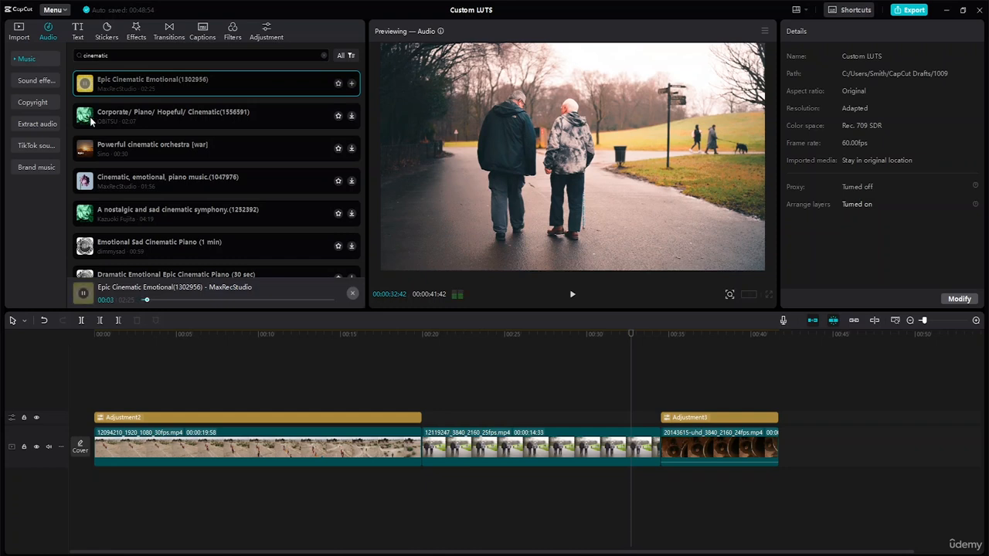
{"action": "left_click", "coordinate": [91, 120]}
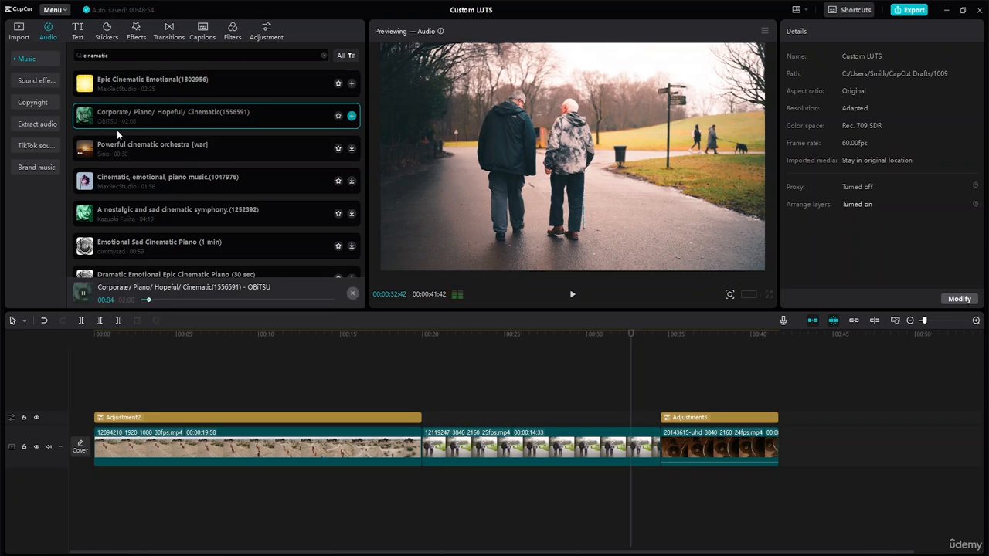
{"action": "left_click_drag", "start_coordinate": [145, 113], "coordinate": [96, 486]}
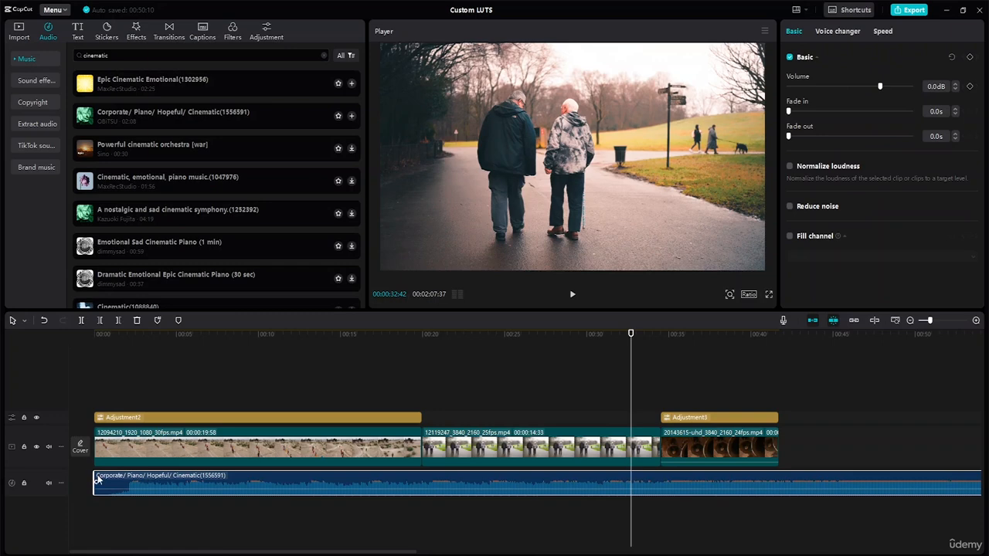
{"action": "mouse_move", "coordinate": [90, 476]}
{"action": "left_mouse_down"}
{"action": "mouse_move", "coordinate": [116, 480]}
{"action": "mouse_move", "coordinate": [94, 478]}
{"action": "left_mouse_up"}
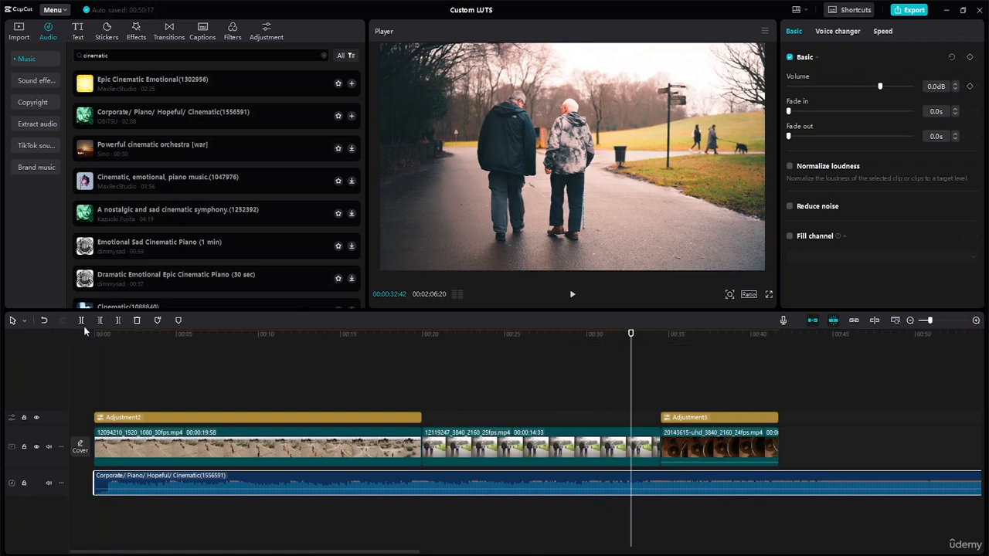
Split the music track at the third clip's end and delete the remainder, returning the playhead to 00:00:00:00.
{"action": "left_click", "coordinate": [24, 320]}
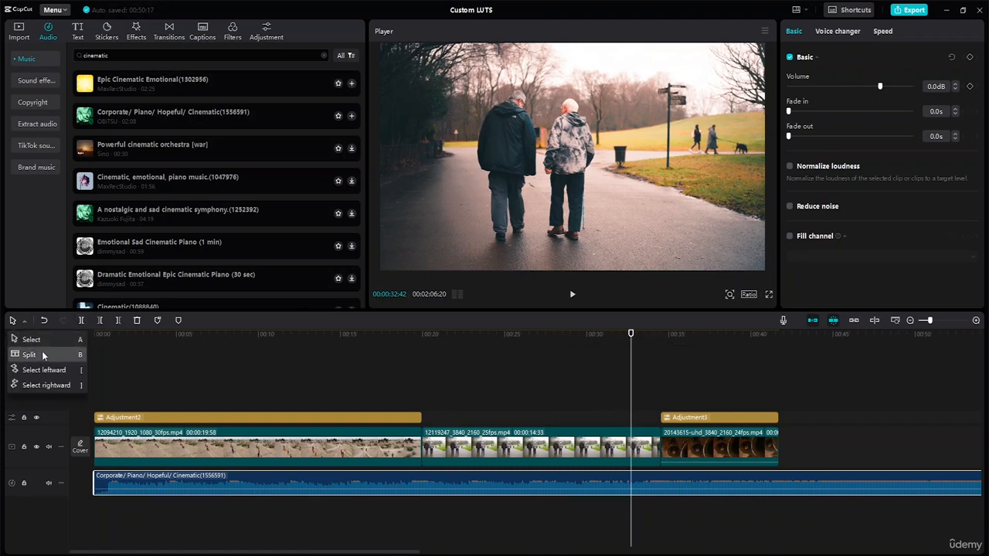
{"action": "left_click", "coordinate": [42, 354]}
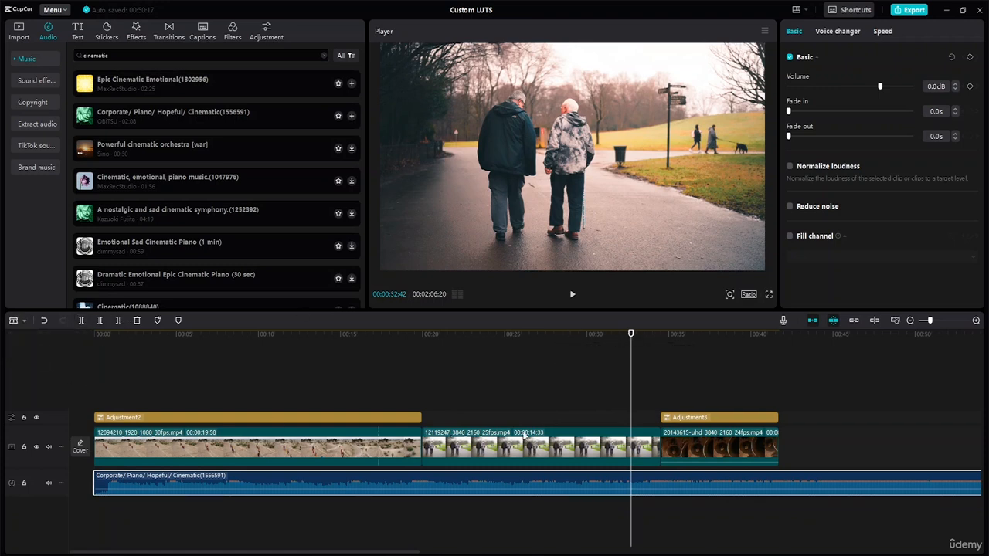
{"action": "left_click", "coordinate": [779, 476]}
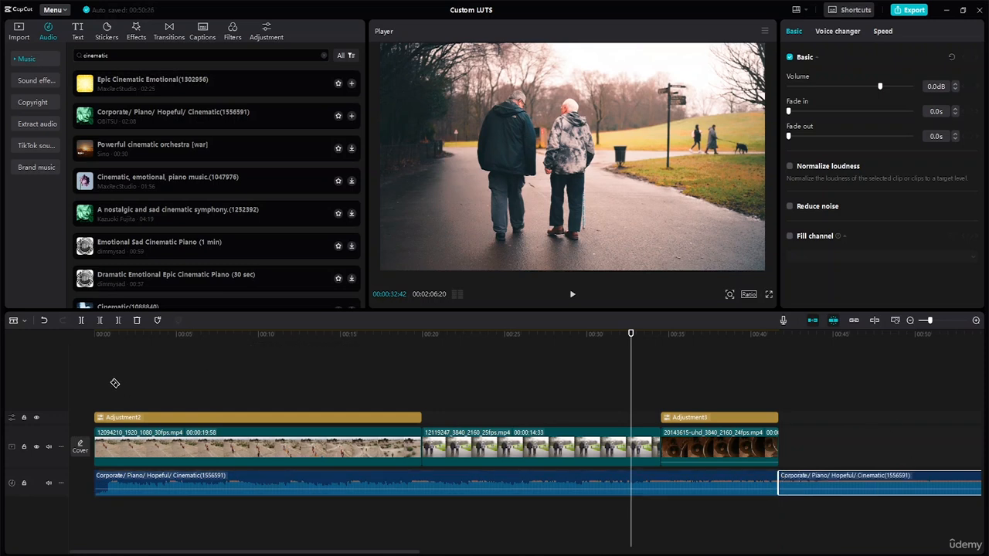
{"action": "left_click", "coordinate": [23, 320]}
{"action": "left_click", "coordinate": [28, 336]}
{"action": "mouse_move", "coordinate": [847, 489]}
{"action": "key", "text": "Delete"}
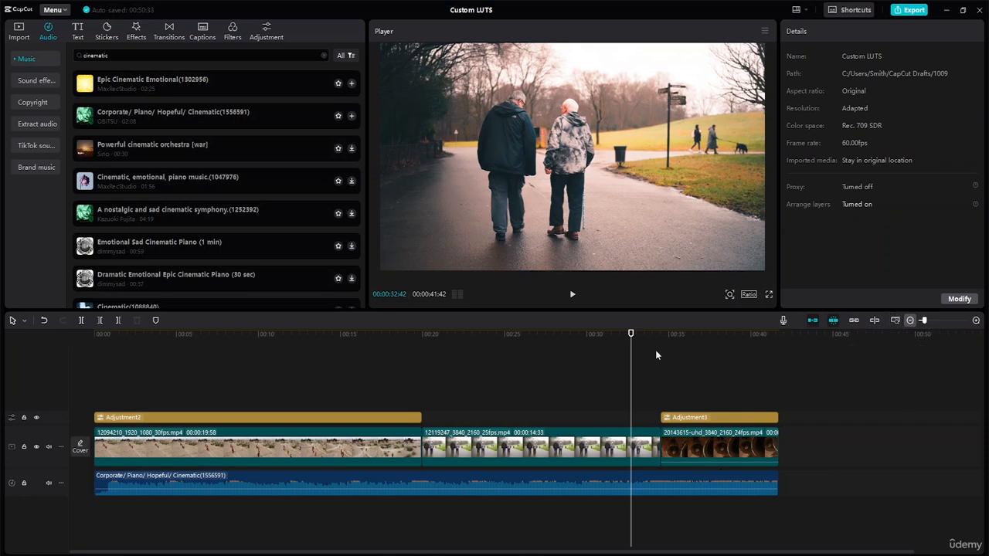
{"action": "left_click_drag", "start_coordinate": [627, 335], "coordinate": [8, 353]}
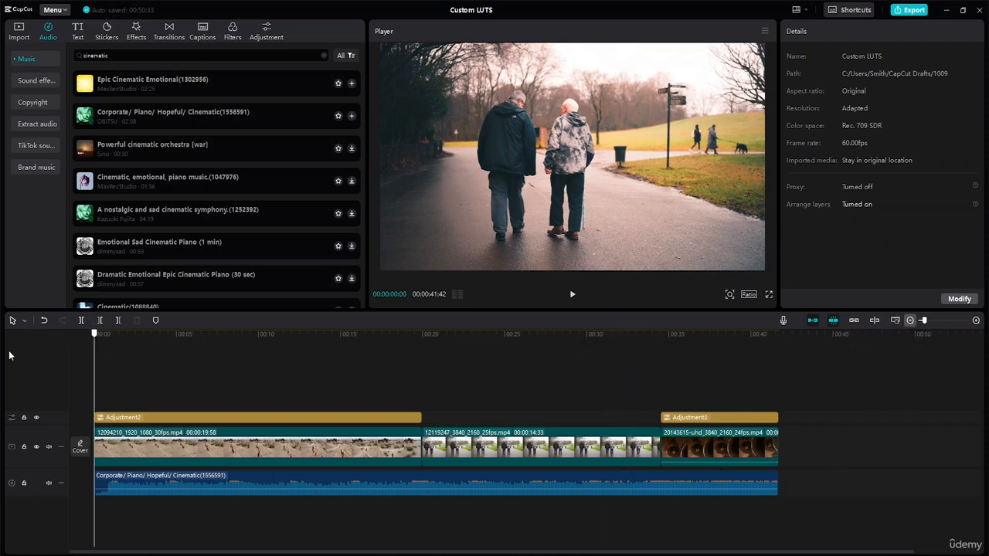
Play the video with its music, and preview the Blue Lines, Light Sweep II and Then and Now transitions.
{"action": "key", "text": "space"}
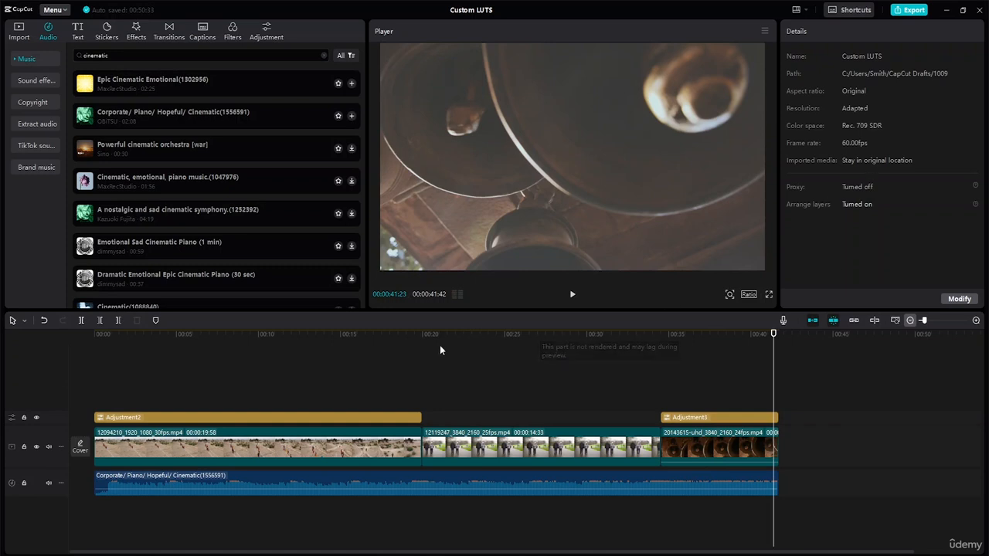
{"action": "mouse_move", "coordinate": [452, 472]}
{"action": "left_click", "coordinate": [170, 28]}
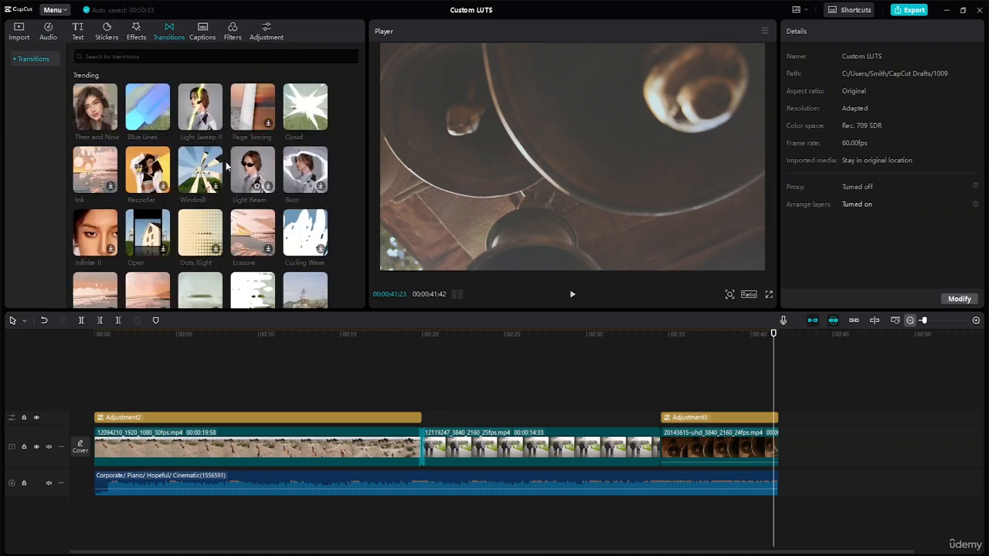
{"action": "left_click", "coordinate": [152, 113]}
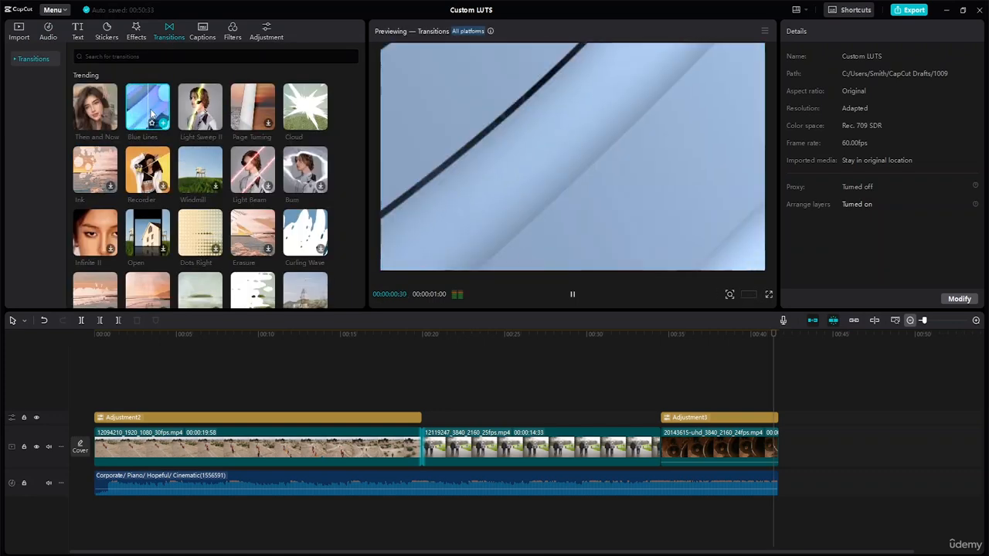
{"action": "left_click", "coordinate": [199, 111]}
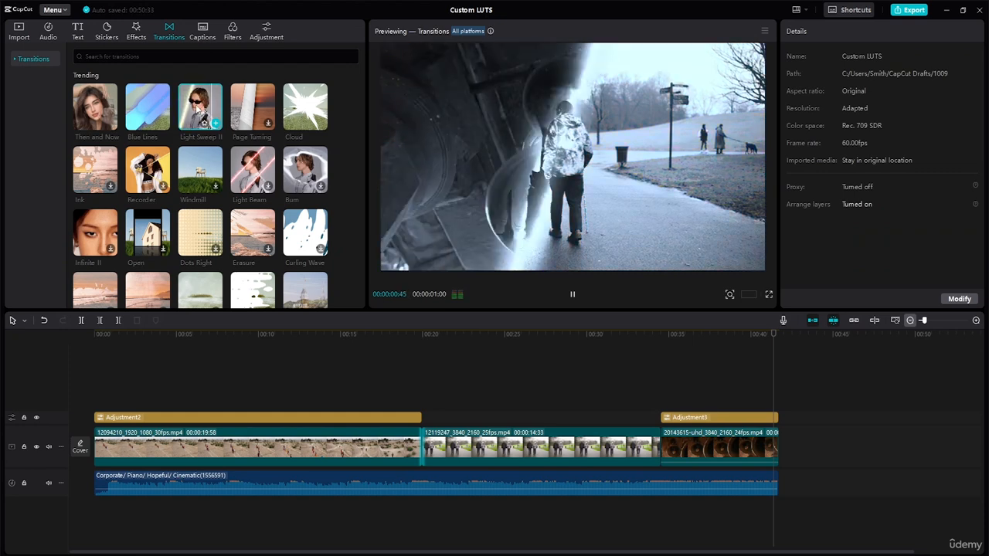
{"action": "left_click", "coordinate": [97, 121]}
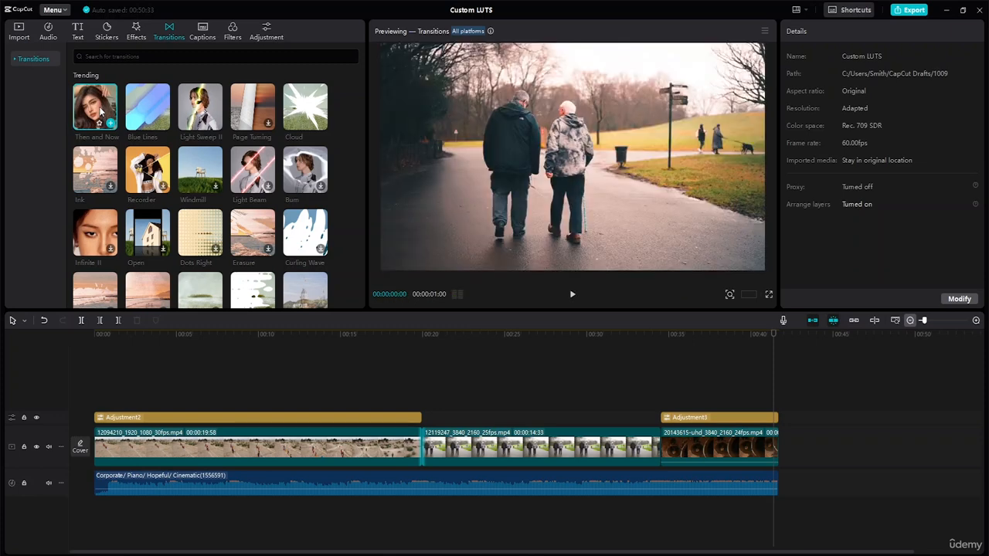
Add the Then and Now transition between the first two clips and Infinite II between the second and third clips.
{"action": "left_click_drag", "start_coordinate": [100, 112], "coordinate": [424, 454]}
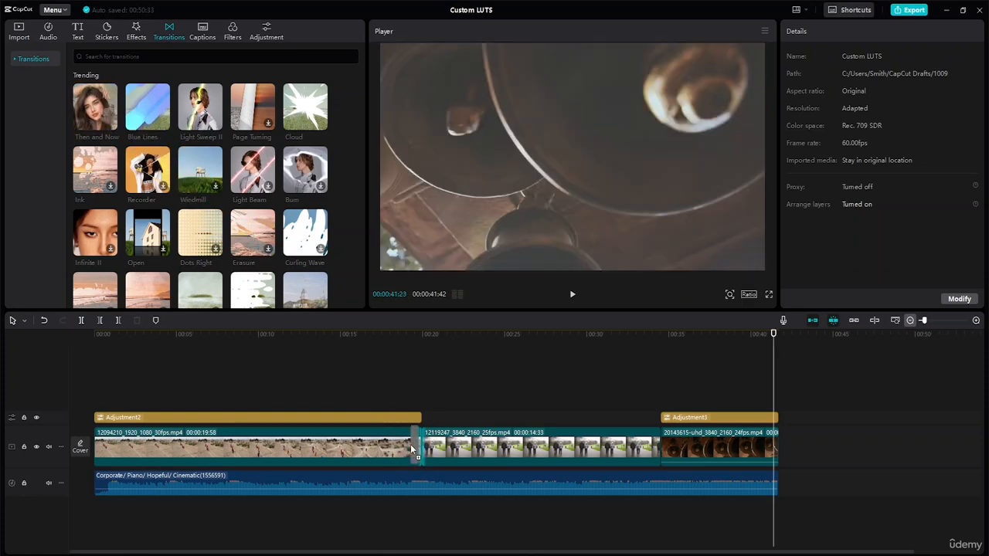
{"action": "left_click", "coordinate": [418, 444]}
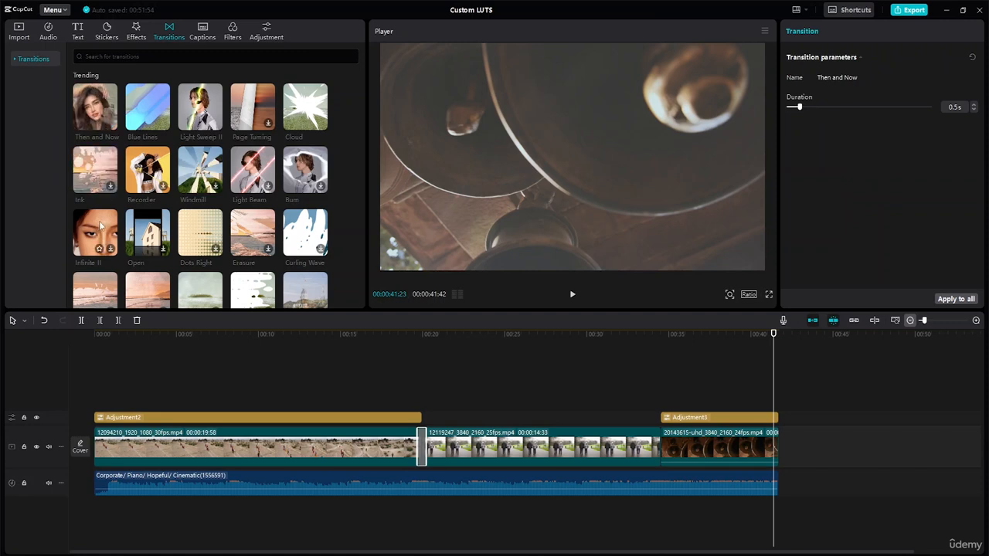
{"action": "left_click_drag", "start_coordinate": [98, 231], "coordinate": [649, 447]}
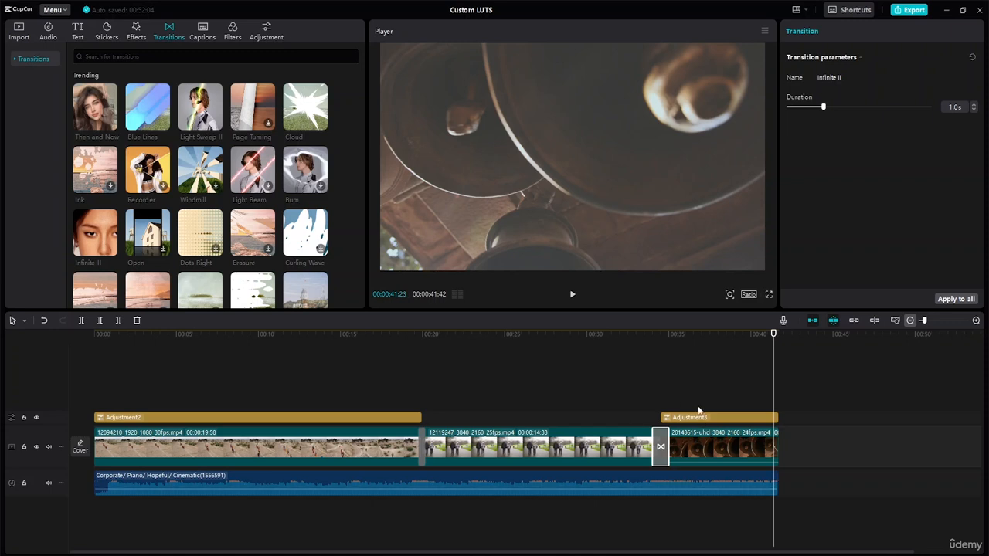
Play the cut between the first two clips, lengthen its Then and Now transition to 1.0 s, and replay it.
{"action": "left_click_drag", "start_coordinate": [773, 333], "coordinate": [400, 370]}
{"action": "key", "text": "space"}
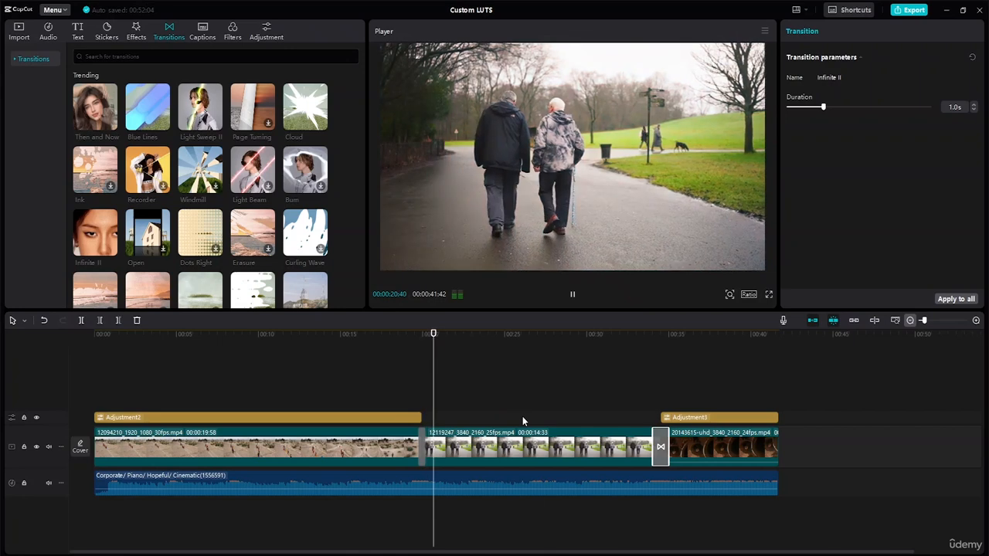
{"action": "left_click_drag", "start_coordinate": [422, 448], "coordinate": [422, 448]}
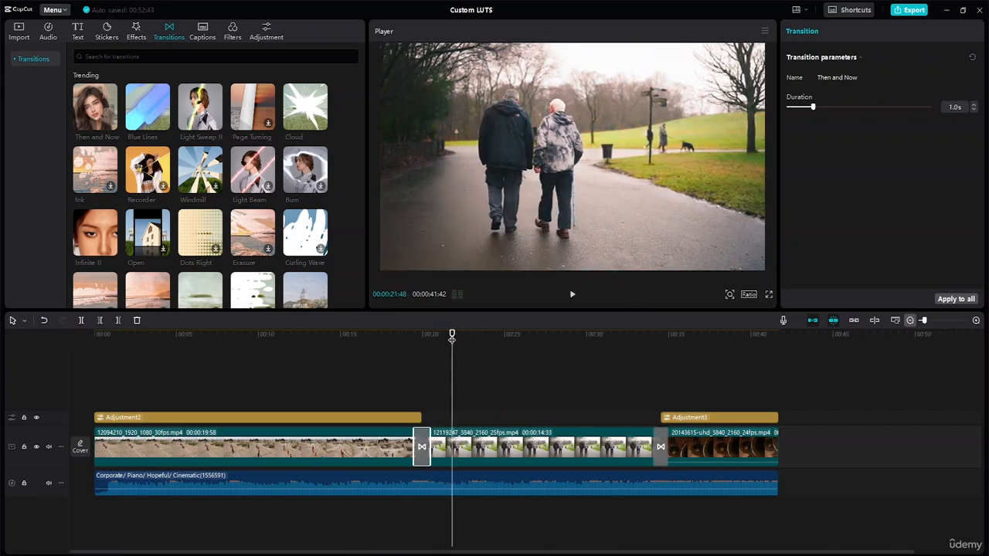
{"action": "left_click", "coordinate": [402, 346]}
{"action": "key", "text": "space"}
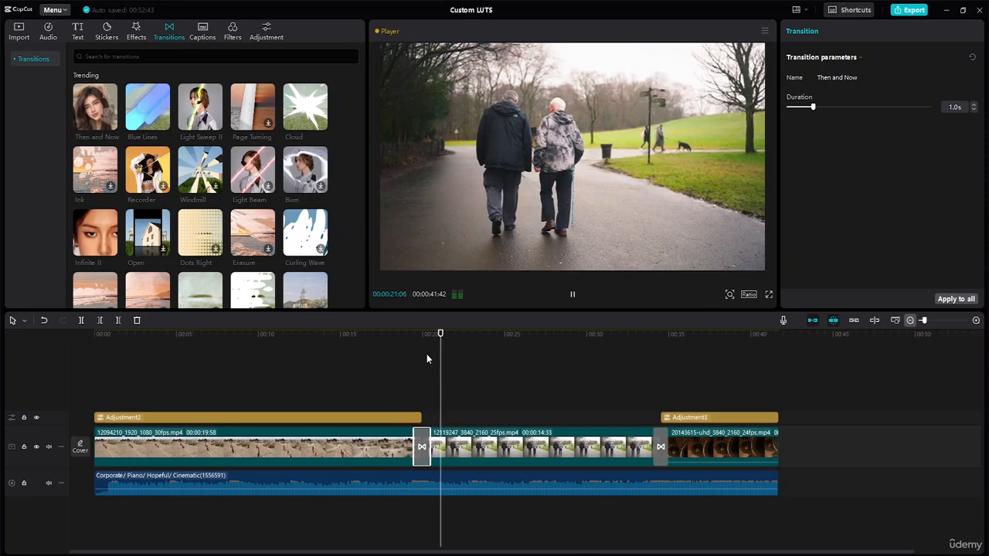
Play the cut between the second and third clips, shorten its Infinite II transition to 0.5 s, and replay it.
{"action": "left_click_drag", "start_coordinate": [461, 340], "coordinate": [623, 362]}
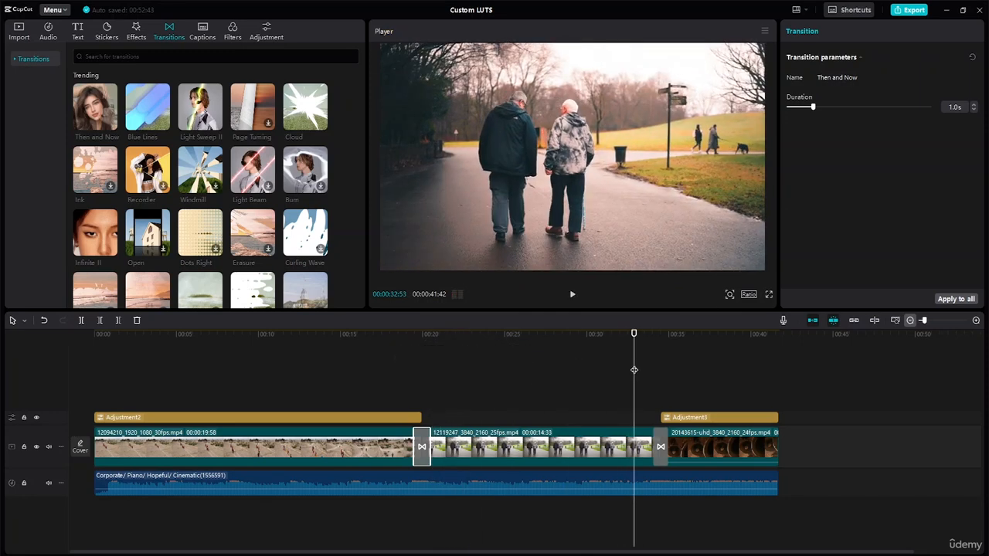
{"action": "key", "text": "space"}
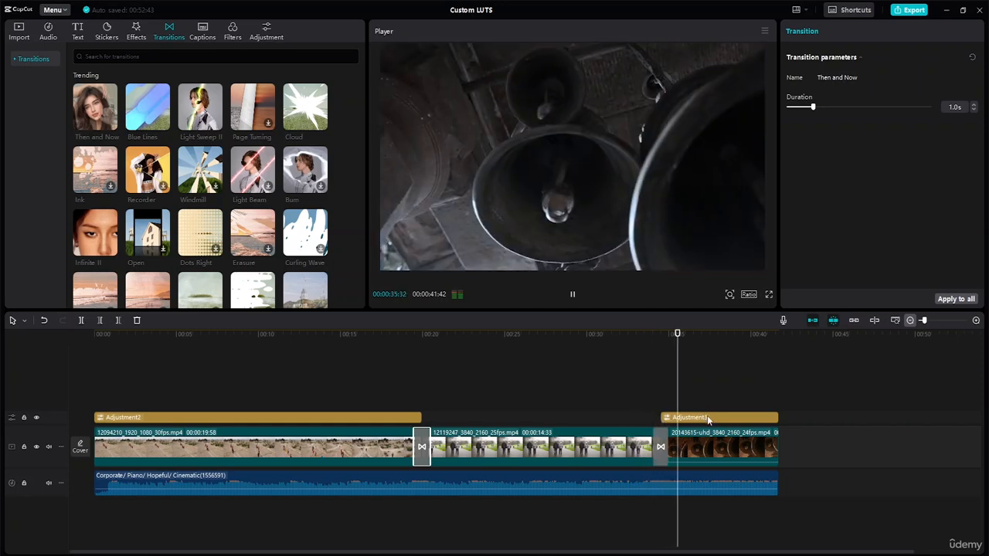
{"action": "left_click", "coordinate": [660, 446]}
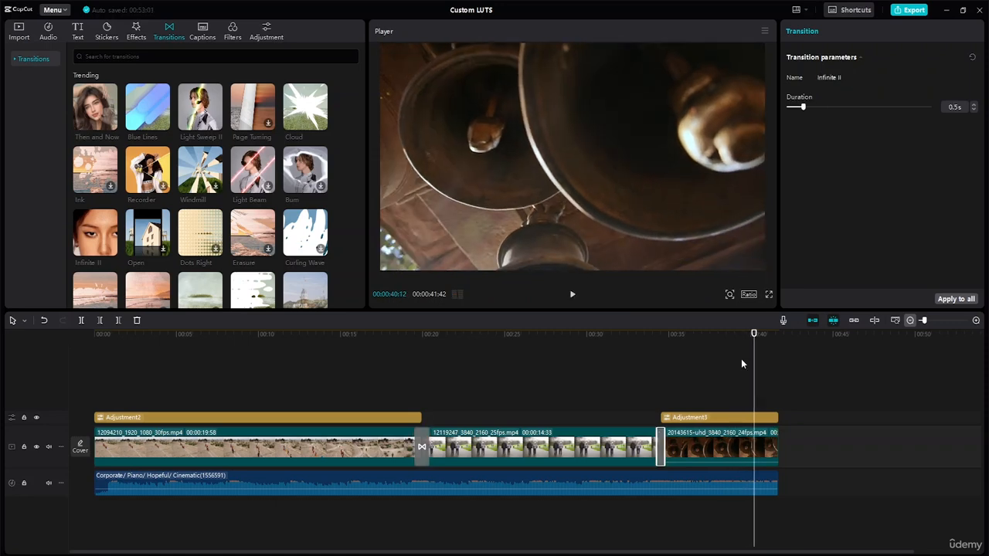
{"action": "left_click", "coordinate": [639, 340]}
{"action": "key", "text": "space"}
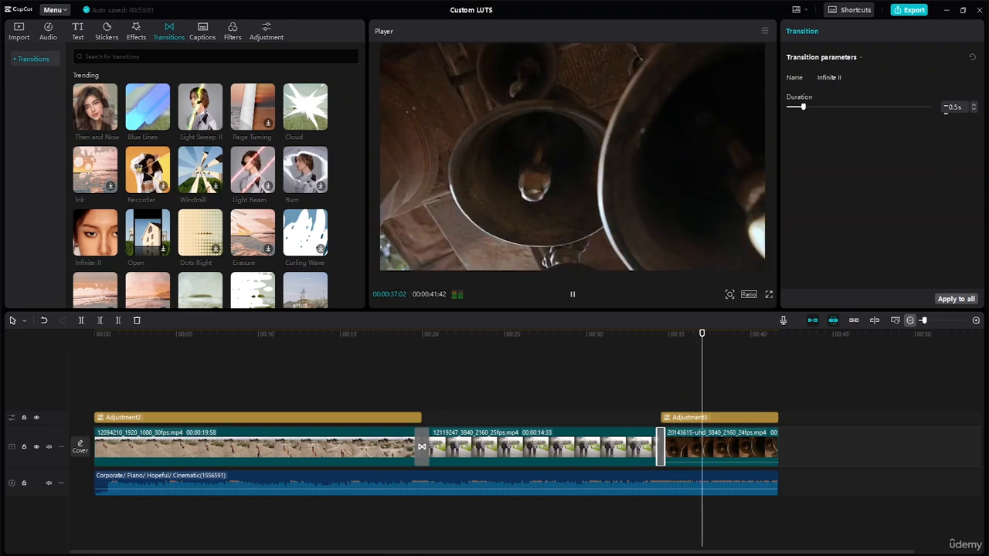
Set the Infinite II transition's duration to 0.2 s and replay the cut into the third clip.
{"action": "left_click", "coordinate": [974, 110]}
{"action": "left_click", "coordinate": [974, 110]}
{"action": "left_click", "coordinate": [974, 110]}
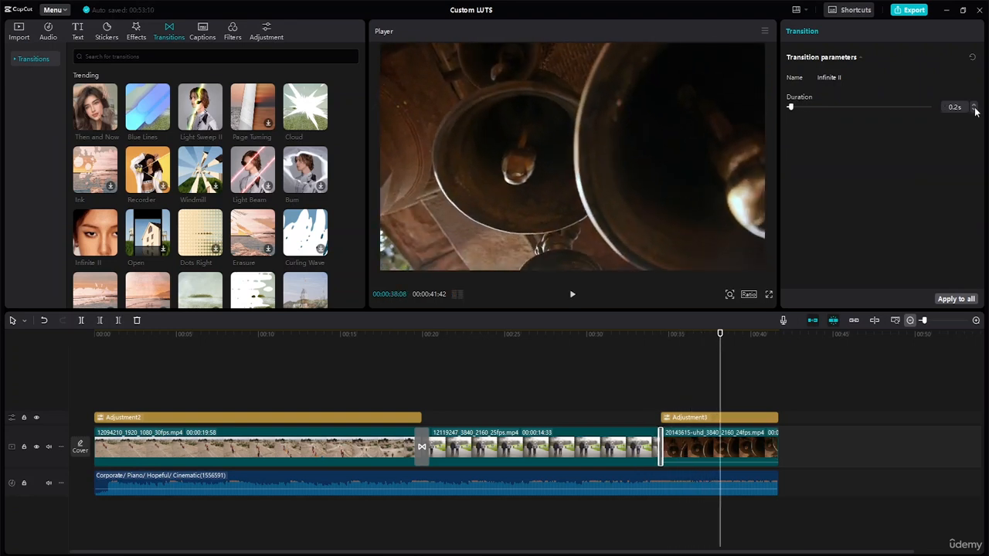
{"action": "left_click_drag", "start_coordinate": [720, 336], "coordinate": [645, 345]}
{"action": "key", "text": "space"}
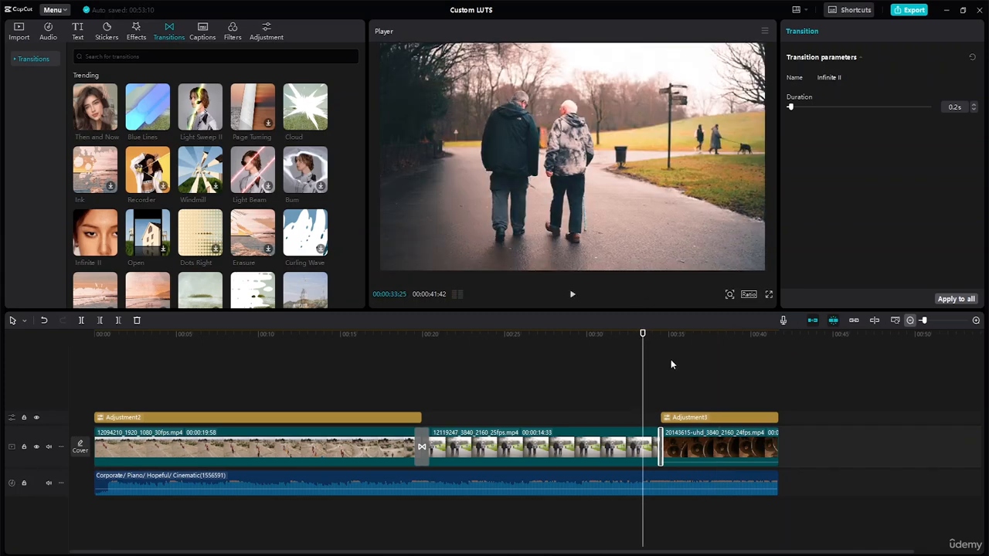
{"action": "key", "text": "space"}
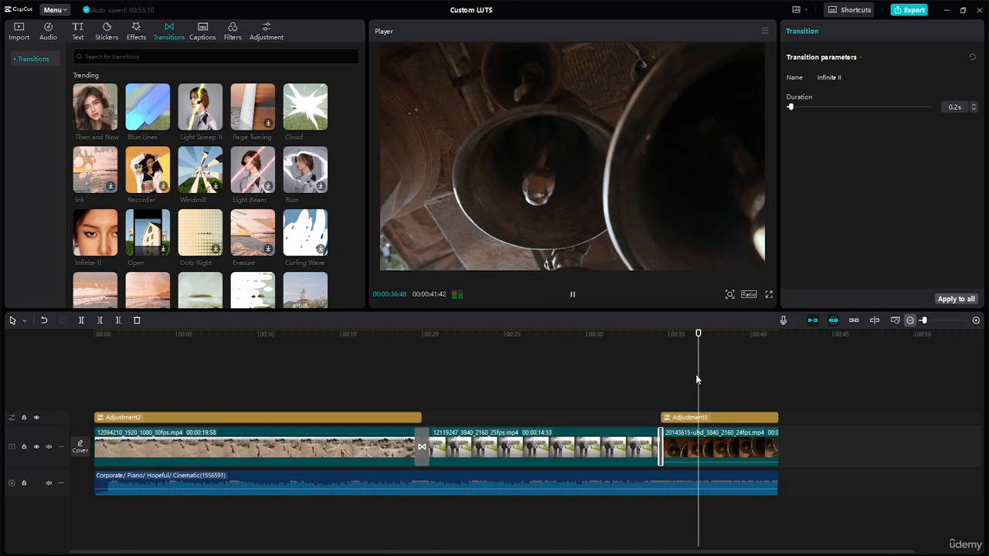
Stop playback, set the Infinite II transition's duration to 0.3 s and deselect the transition.
{"action": "key", "text": "space"}
{"action": "left_click", "coordinate": [972, 105]}
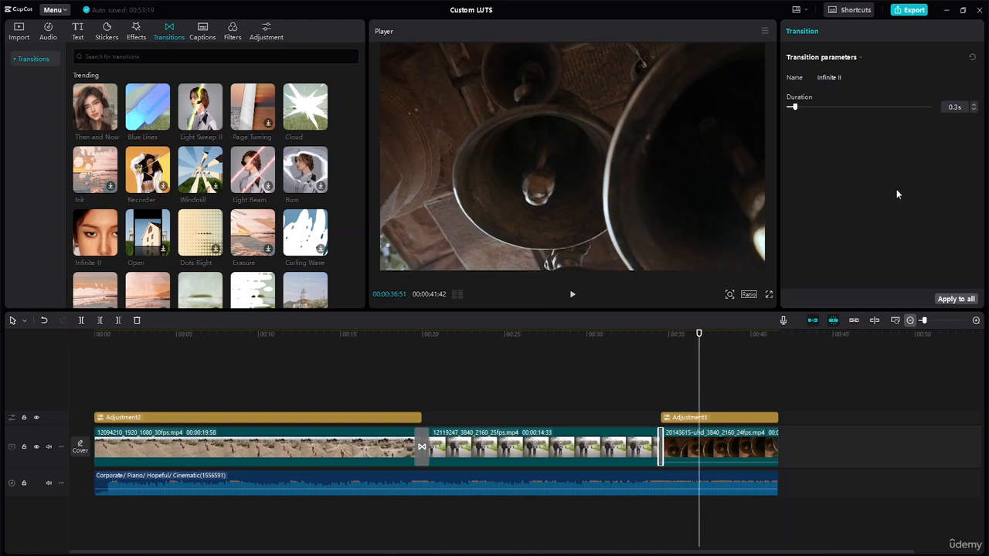
{"action": "left_click", "coordinate": [876, 387]}
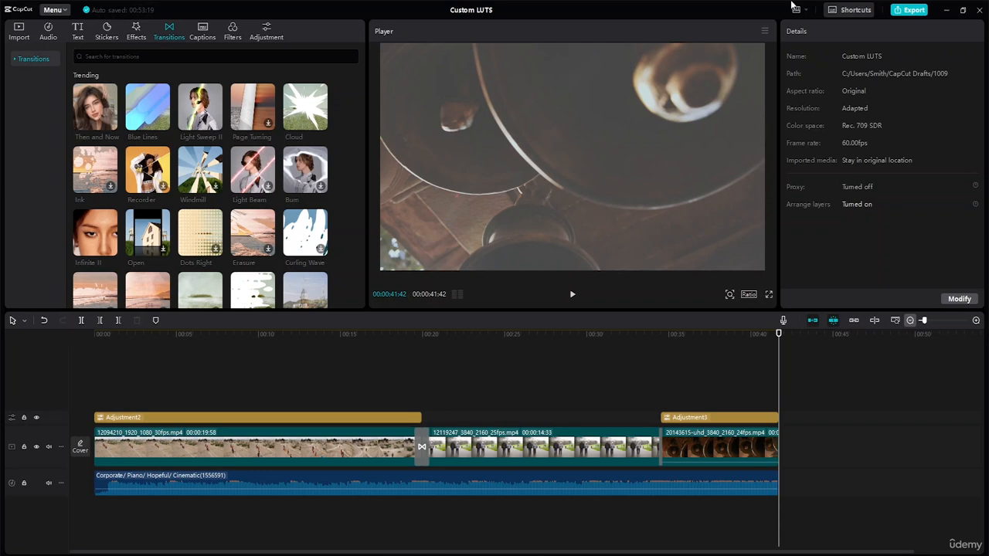
Open the export settings and set the export location within the Desktop's Advance Capcut Tutorial Resource File folder.
{"action": "left_click", "coordinate": [909, 10]}
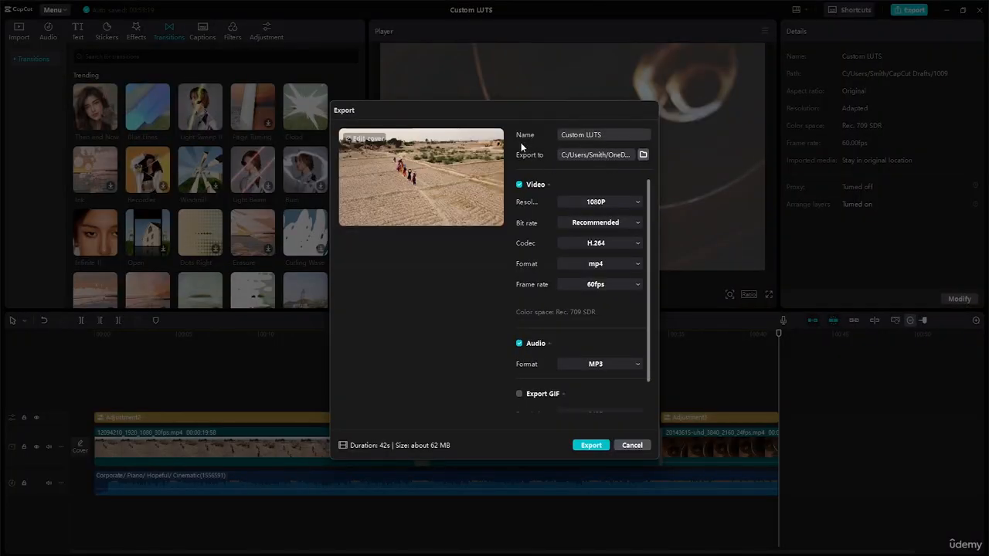
{"action": "left_click", "coordinate": [642, 155]}
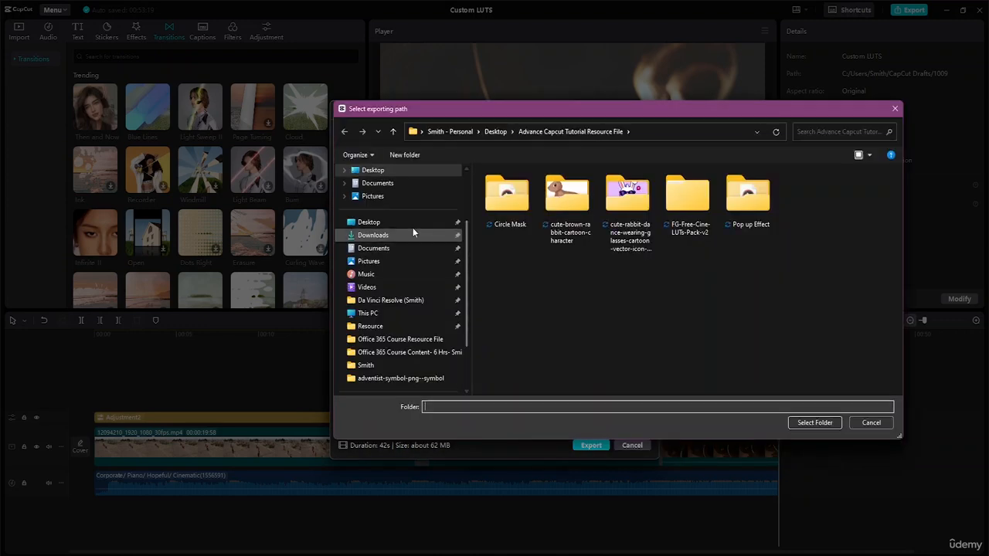
{"action": "left_click", "coordinate": [408, 222]}
{"action": "left_click", "coordinate": [570, 199]}
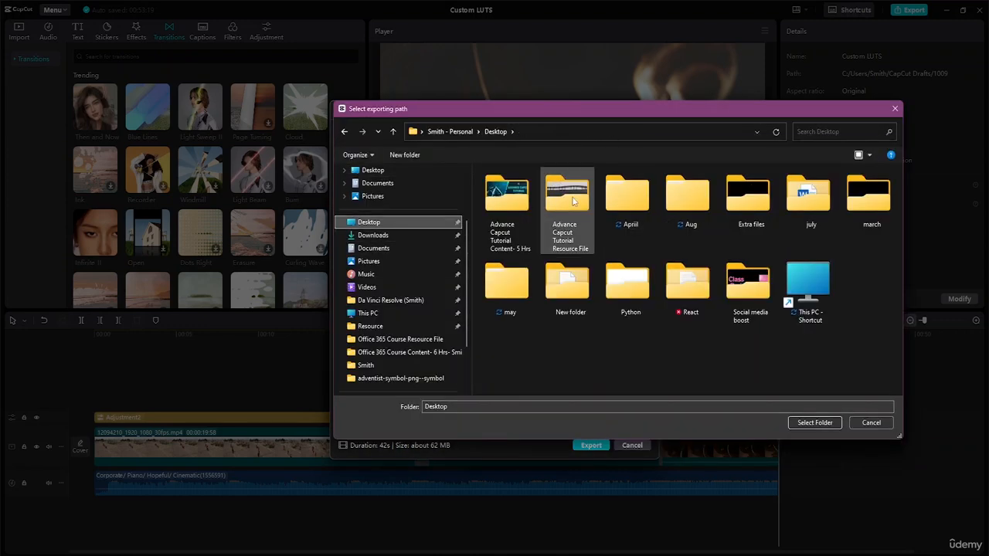
{"action": "double_click", "coordinate": [569, 199]}
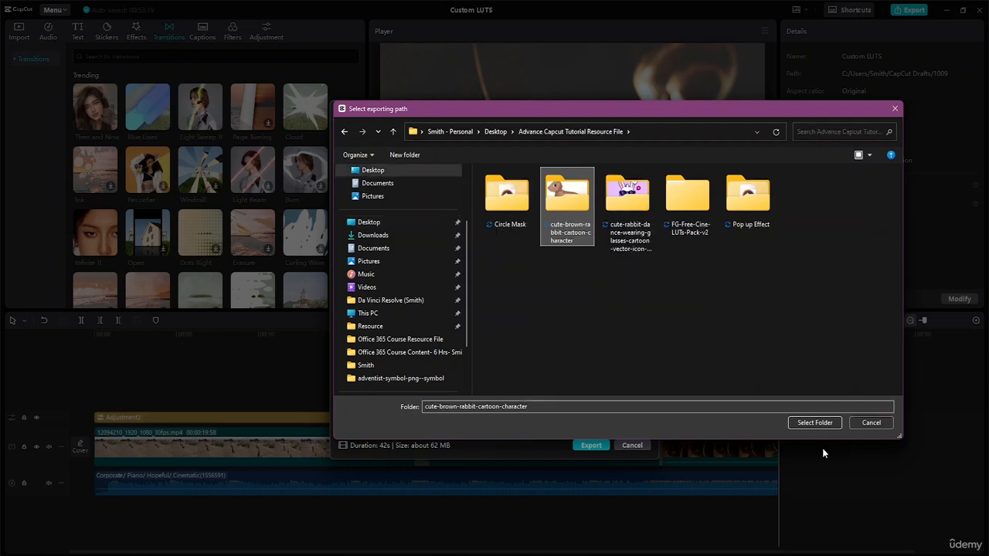
{"action": "left_click", "coordinate": [816, 423]}
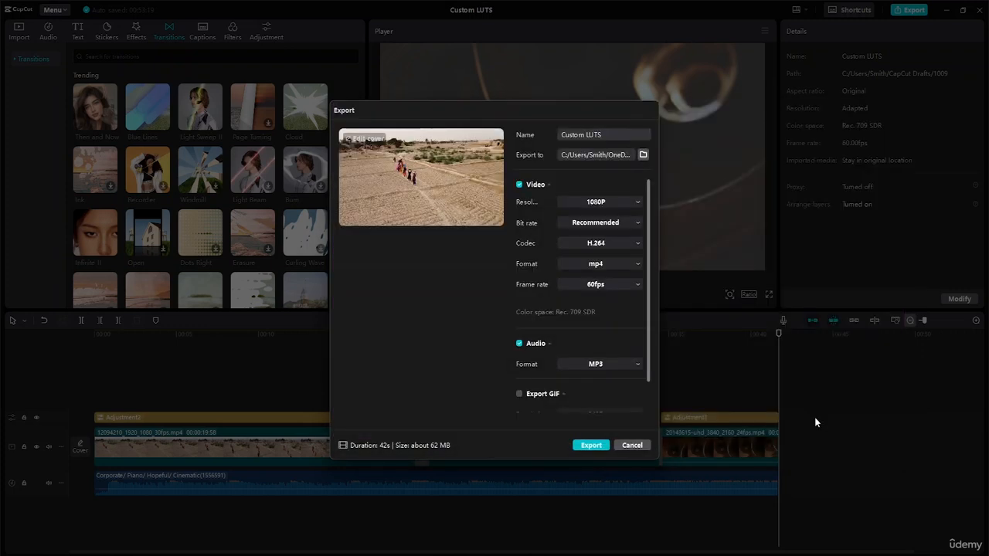
Review the remaining export settings and try to turn on the copyright check.
{"action": "left_click", "coordinate": [642, 154]}
{"action": "scroll", "coordinate": [602, 334], "scroll_direction": "down", "scroll_amount": 1}
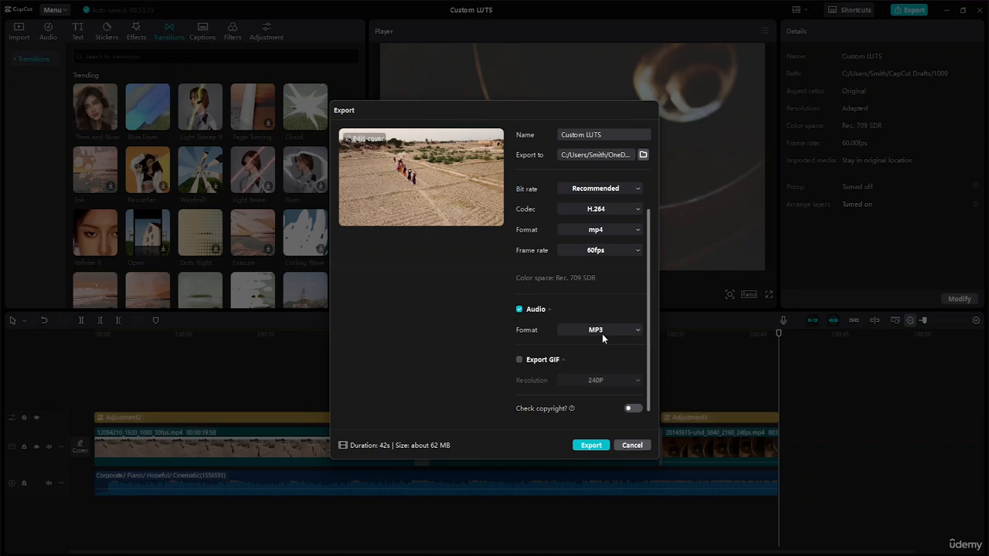
{"action": "left_click", "coordinate": [632, 409]}
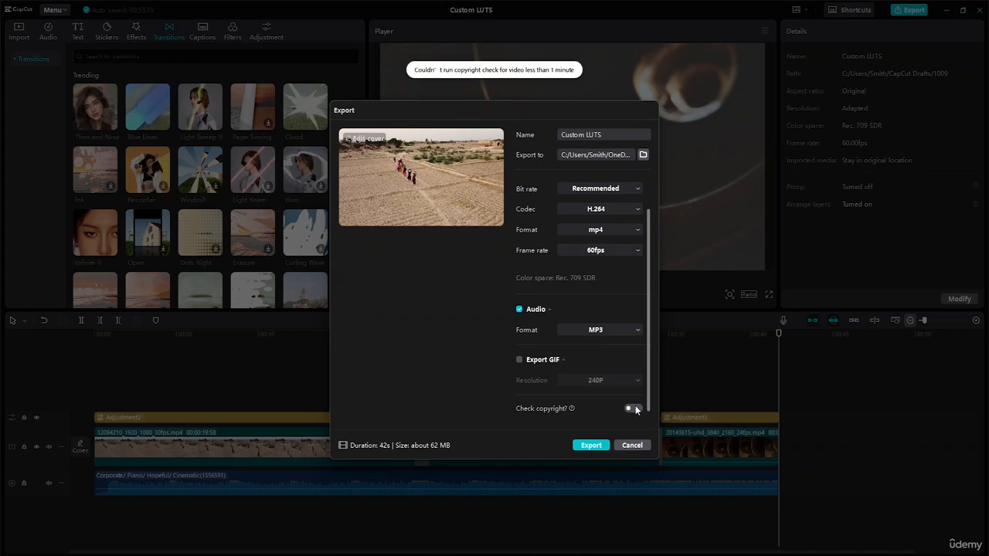